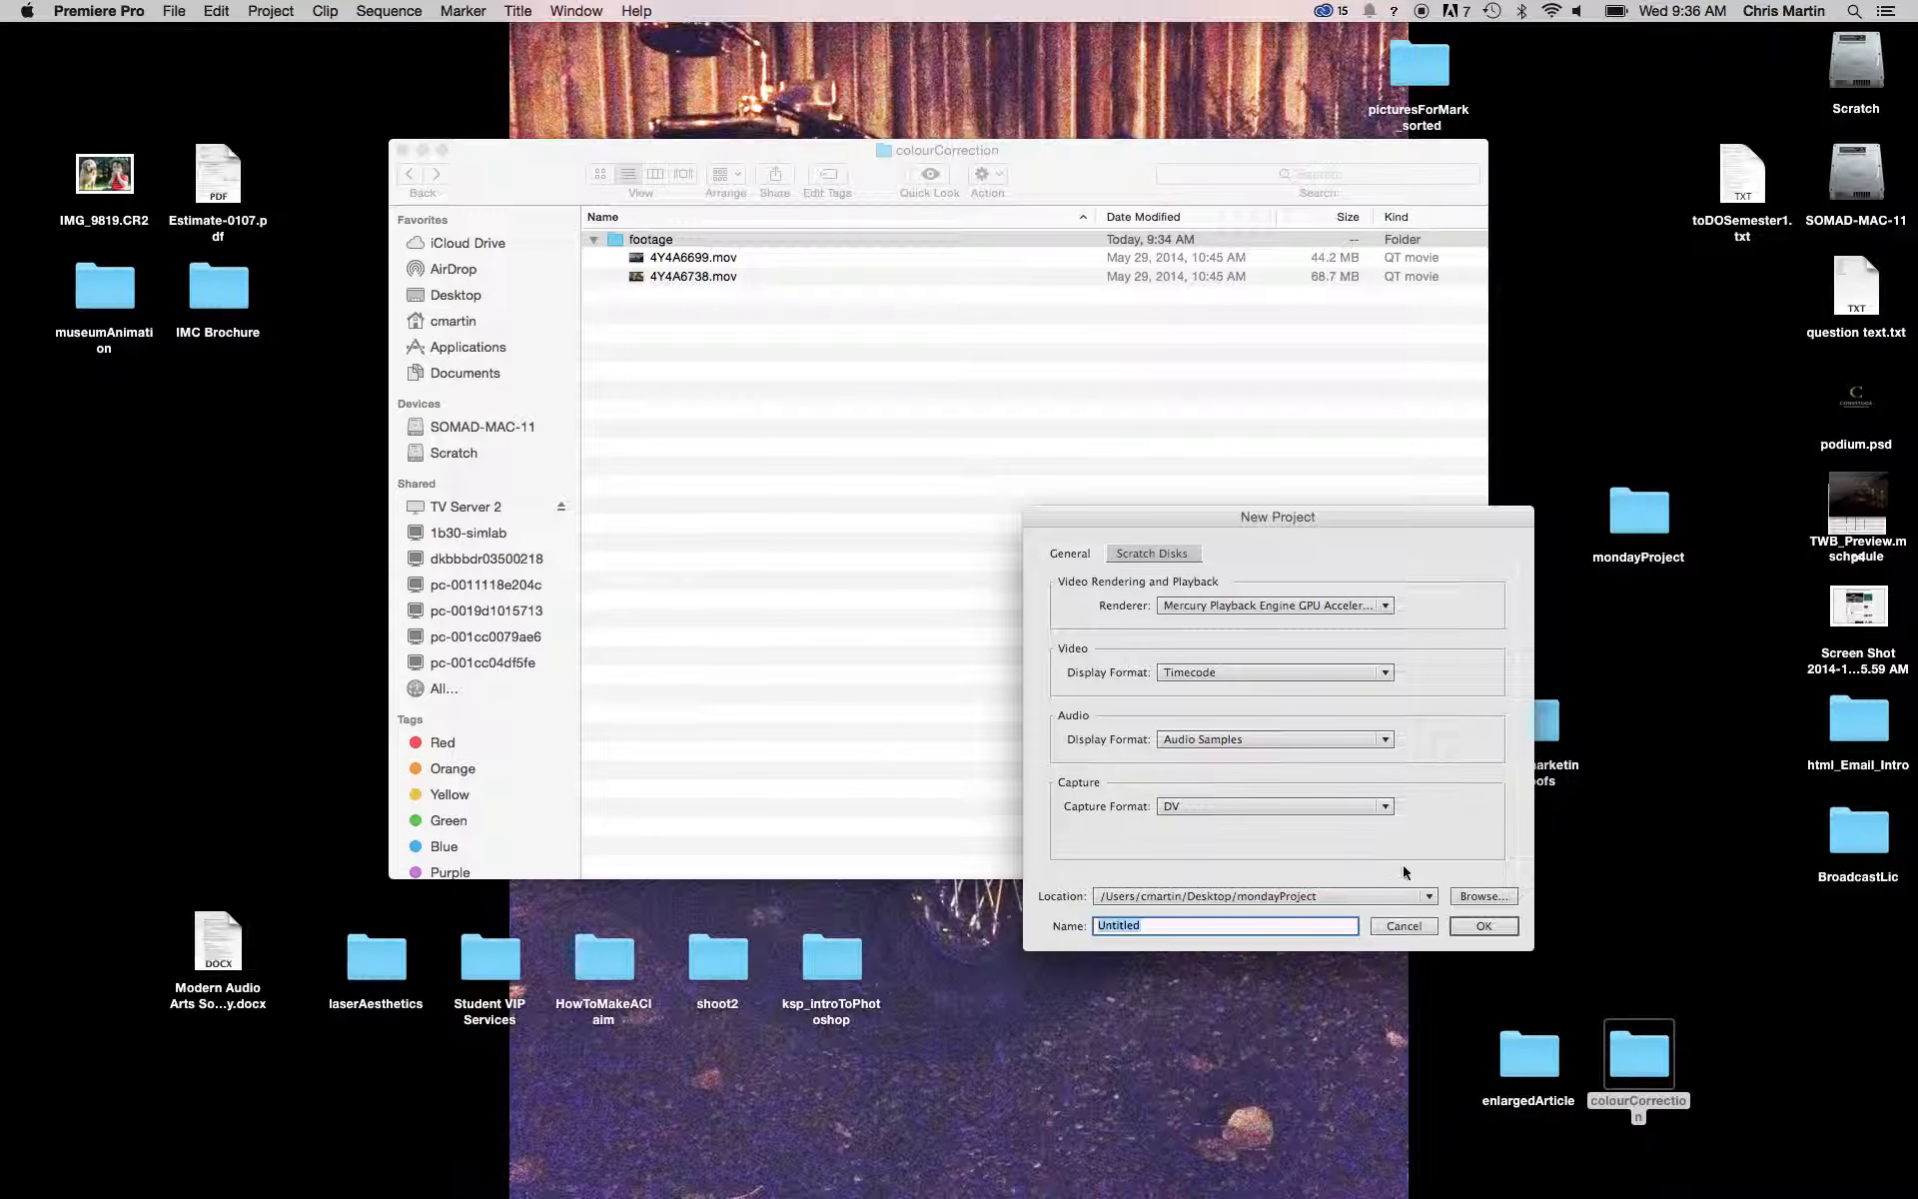
- Create a project named colourCorrection in the Desktop's colourCorrection folder, without setting up a new sequence
click(1483, 896)
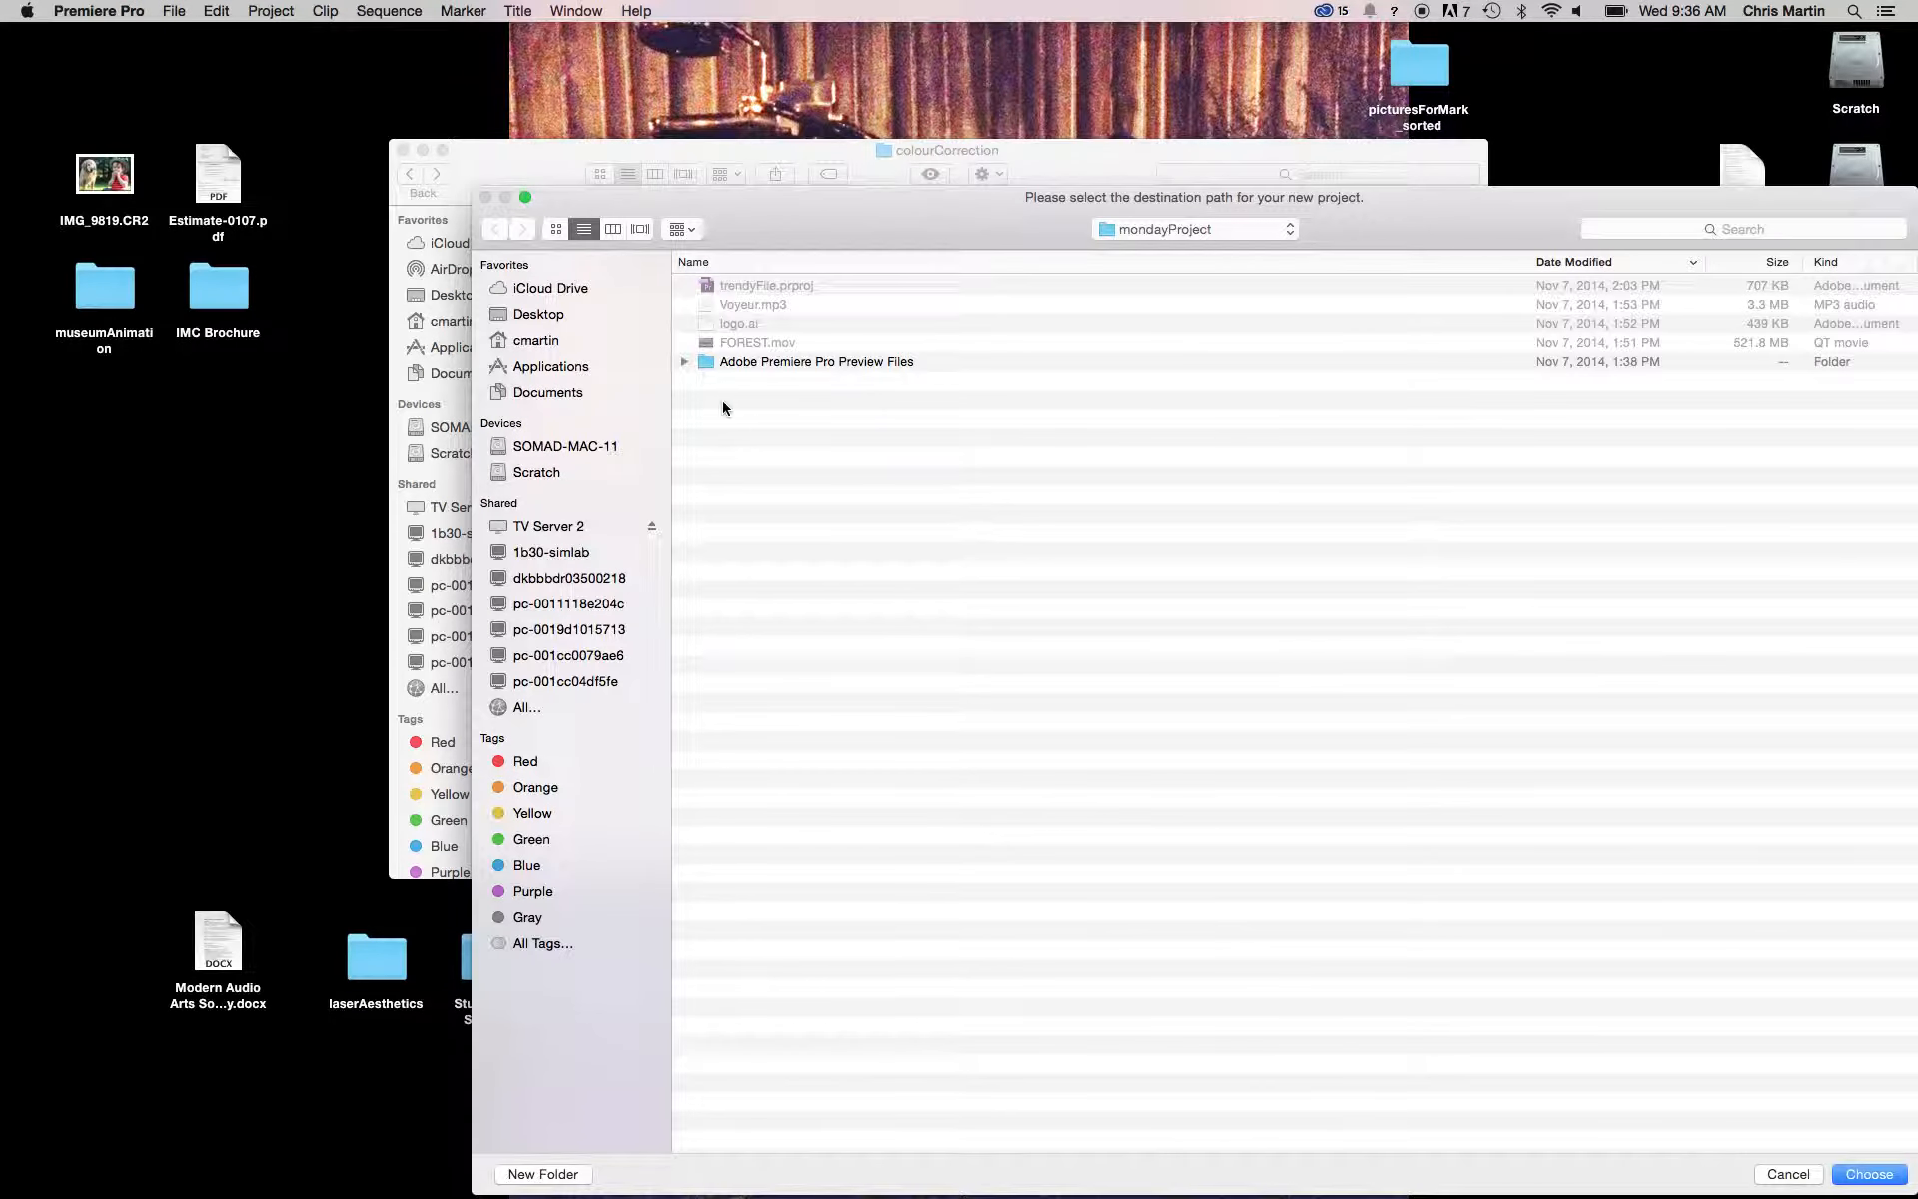
click(539, 314)
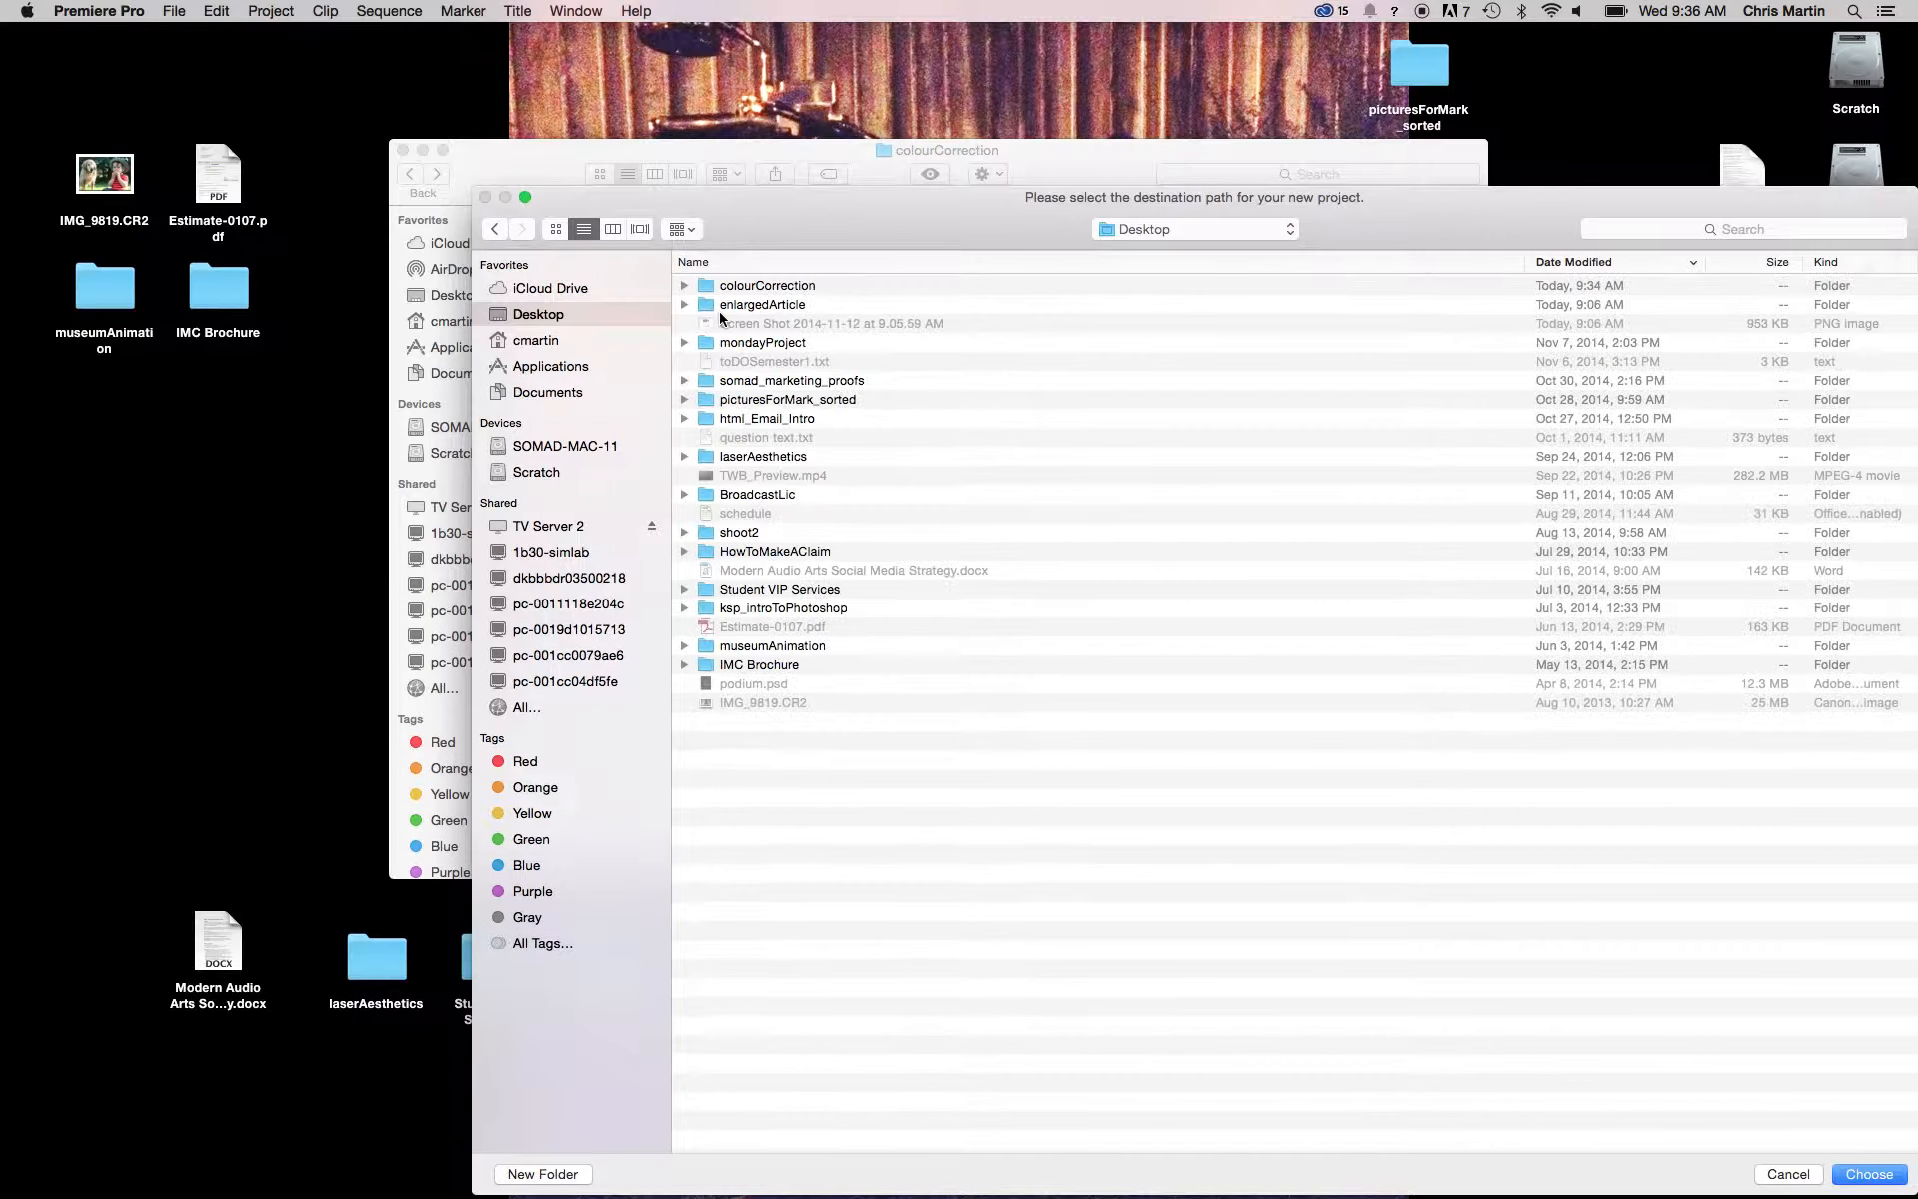
double_click(783, 287)
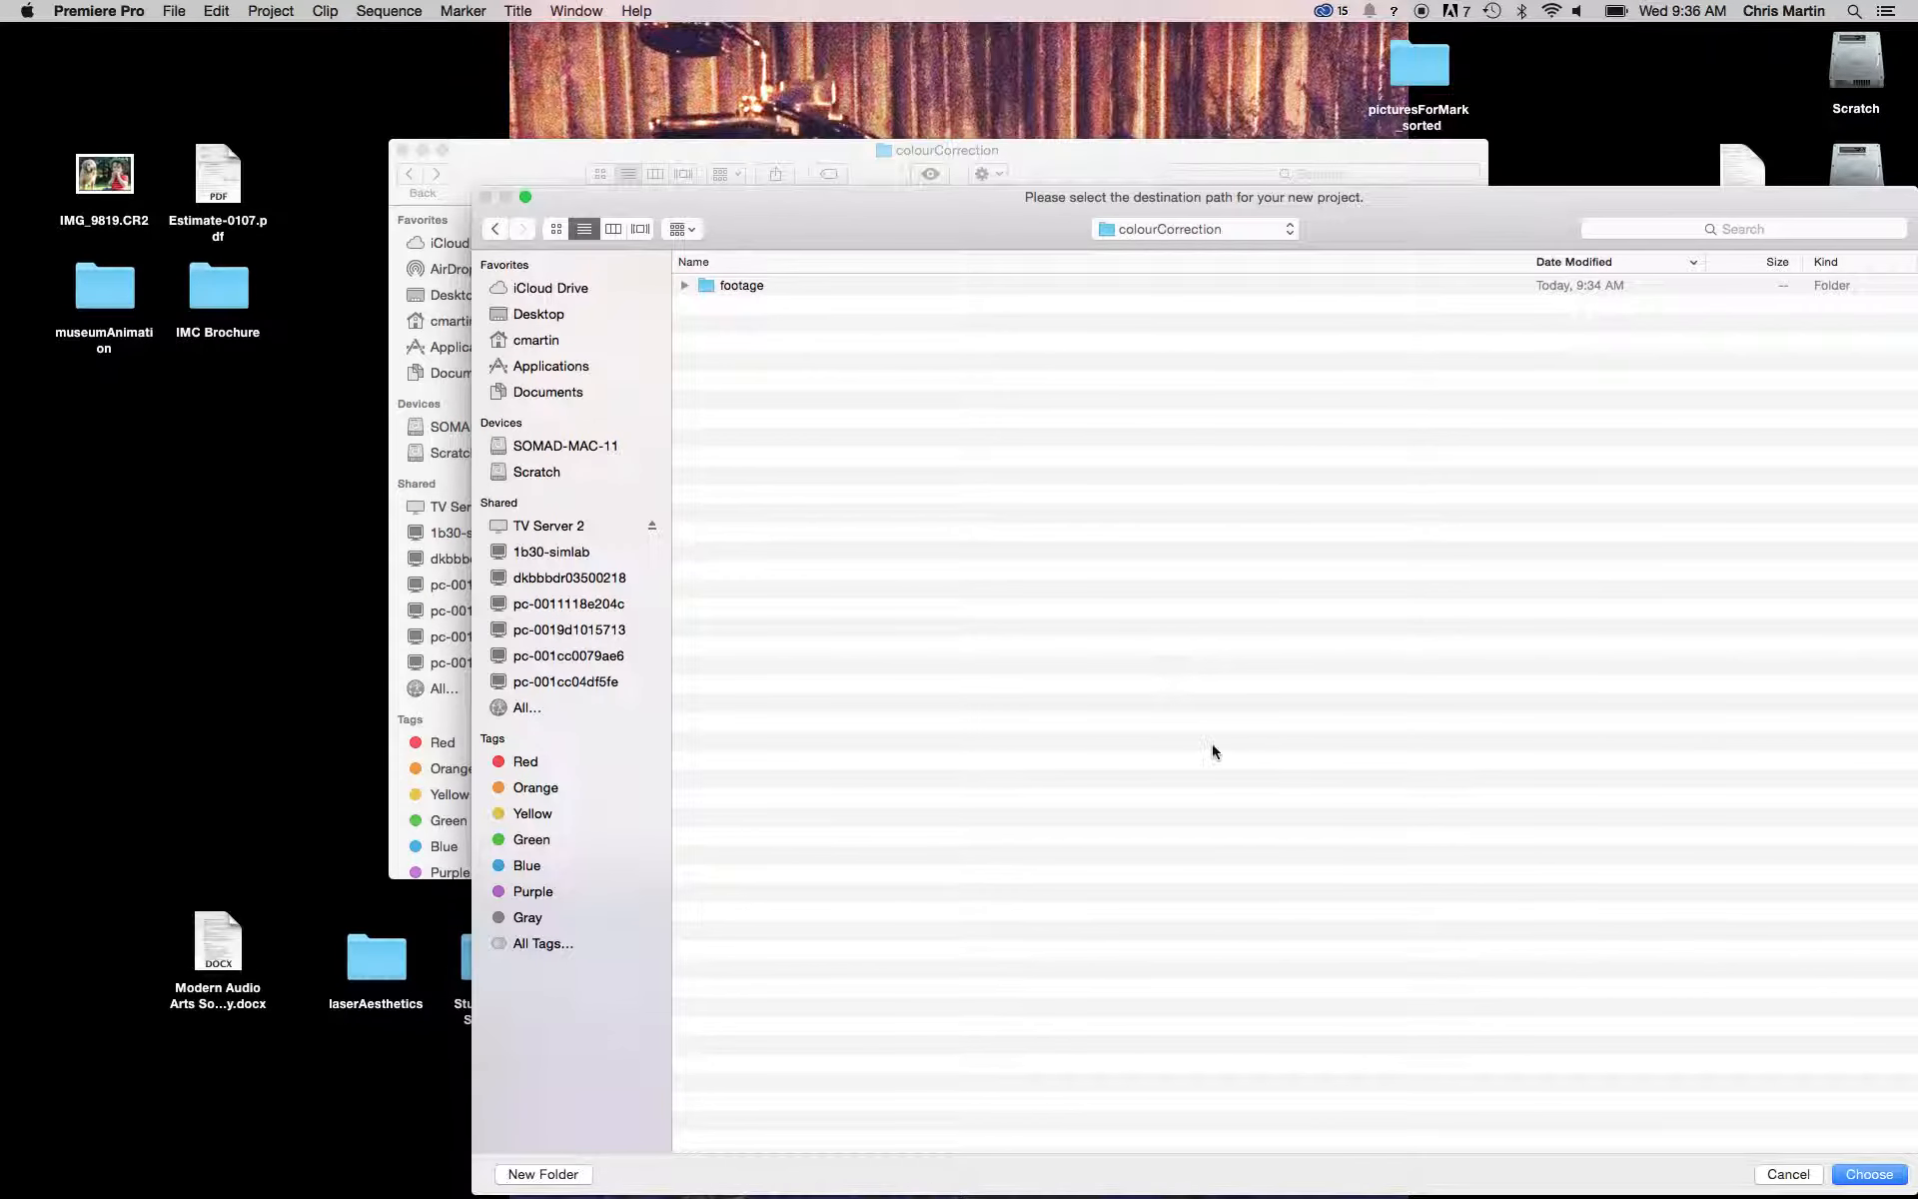
click(1876, 1183)
double_click(1239, 924)
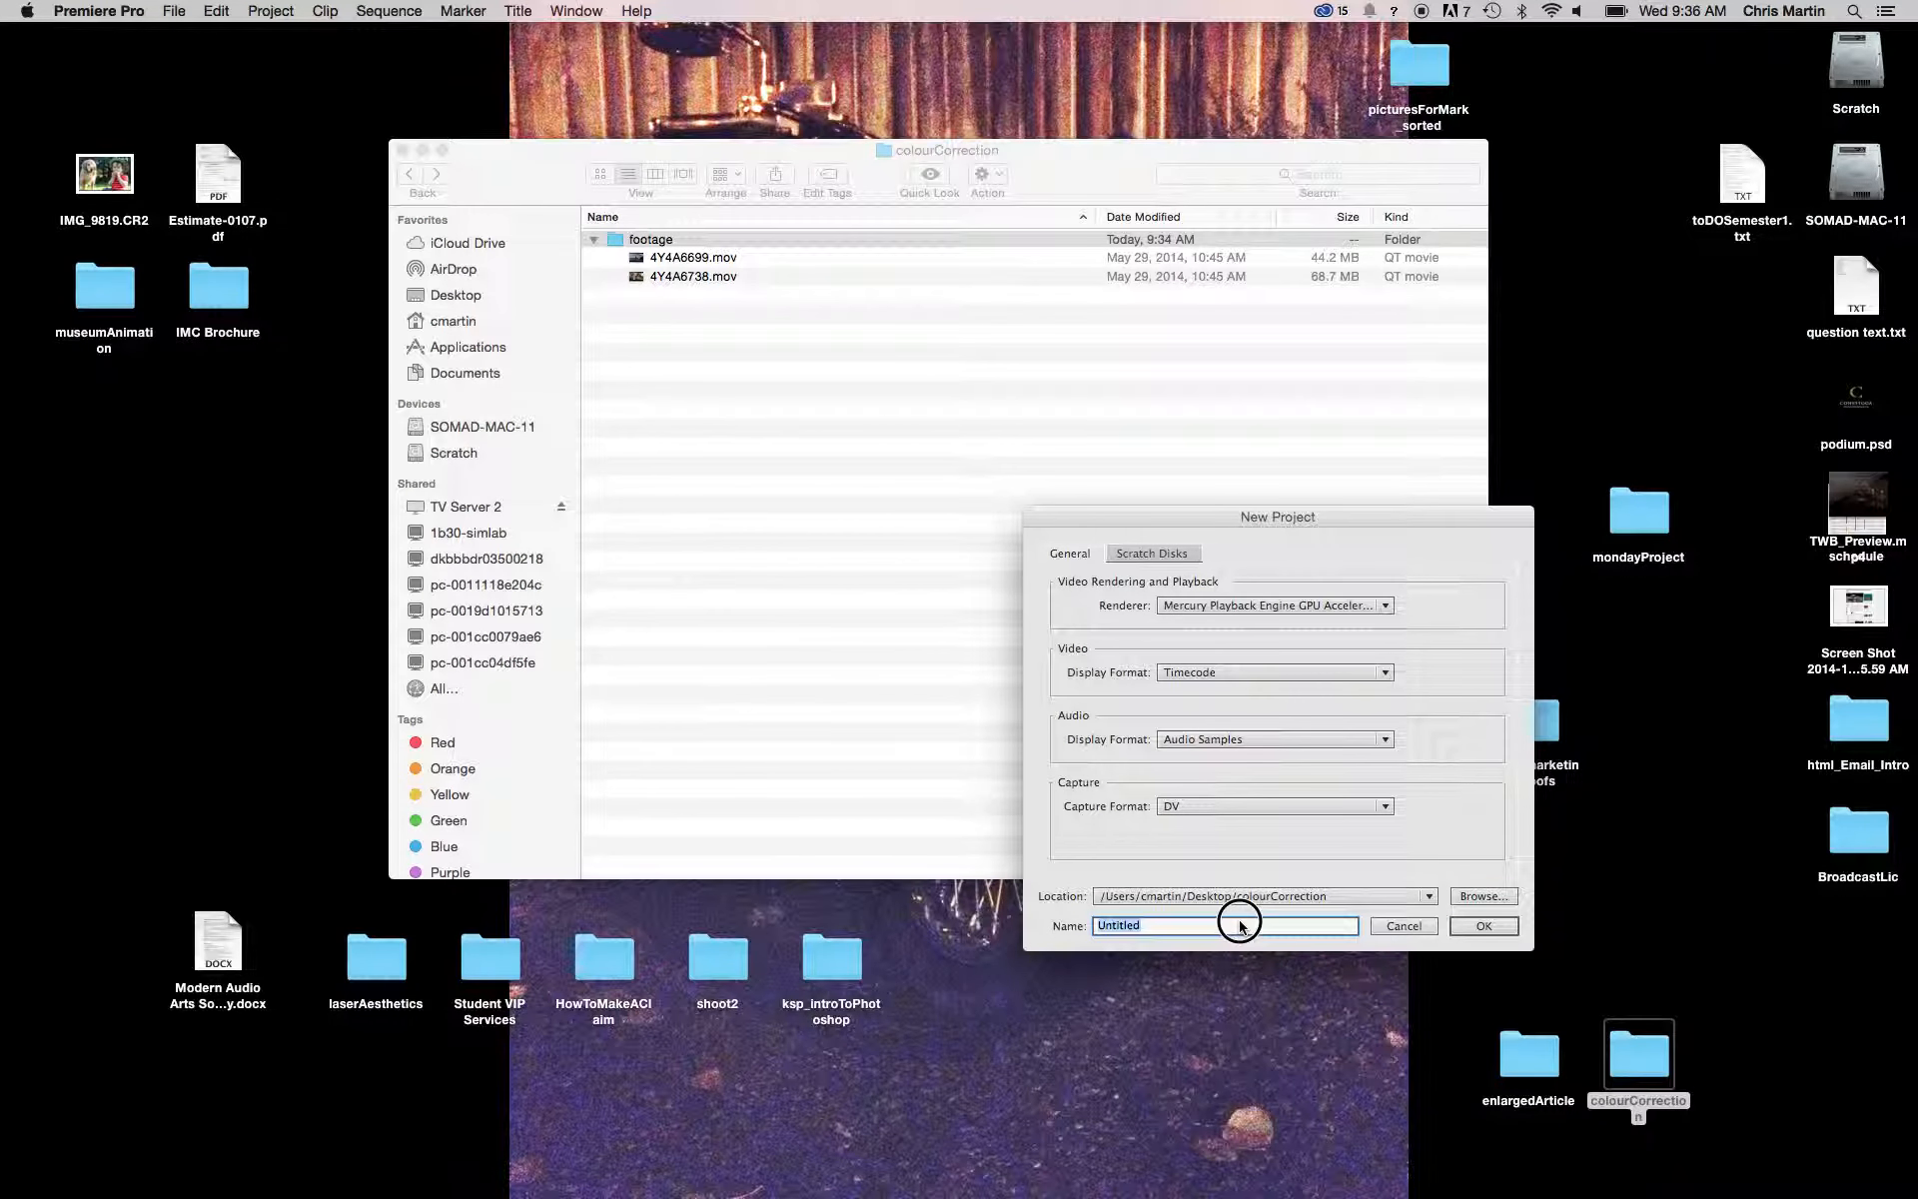
text(colourCorrection)
key(Return)
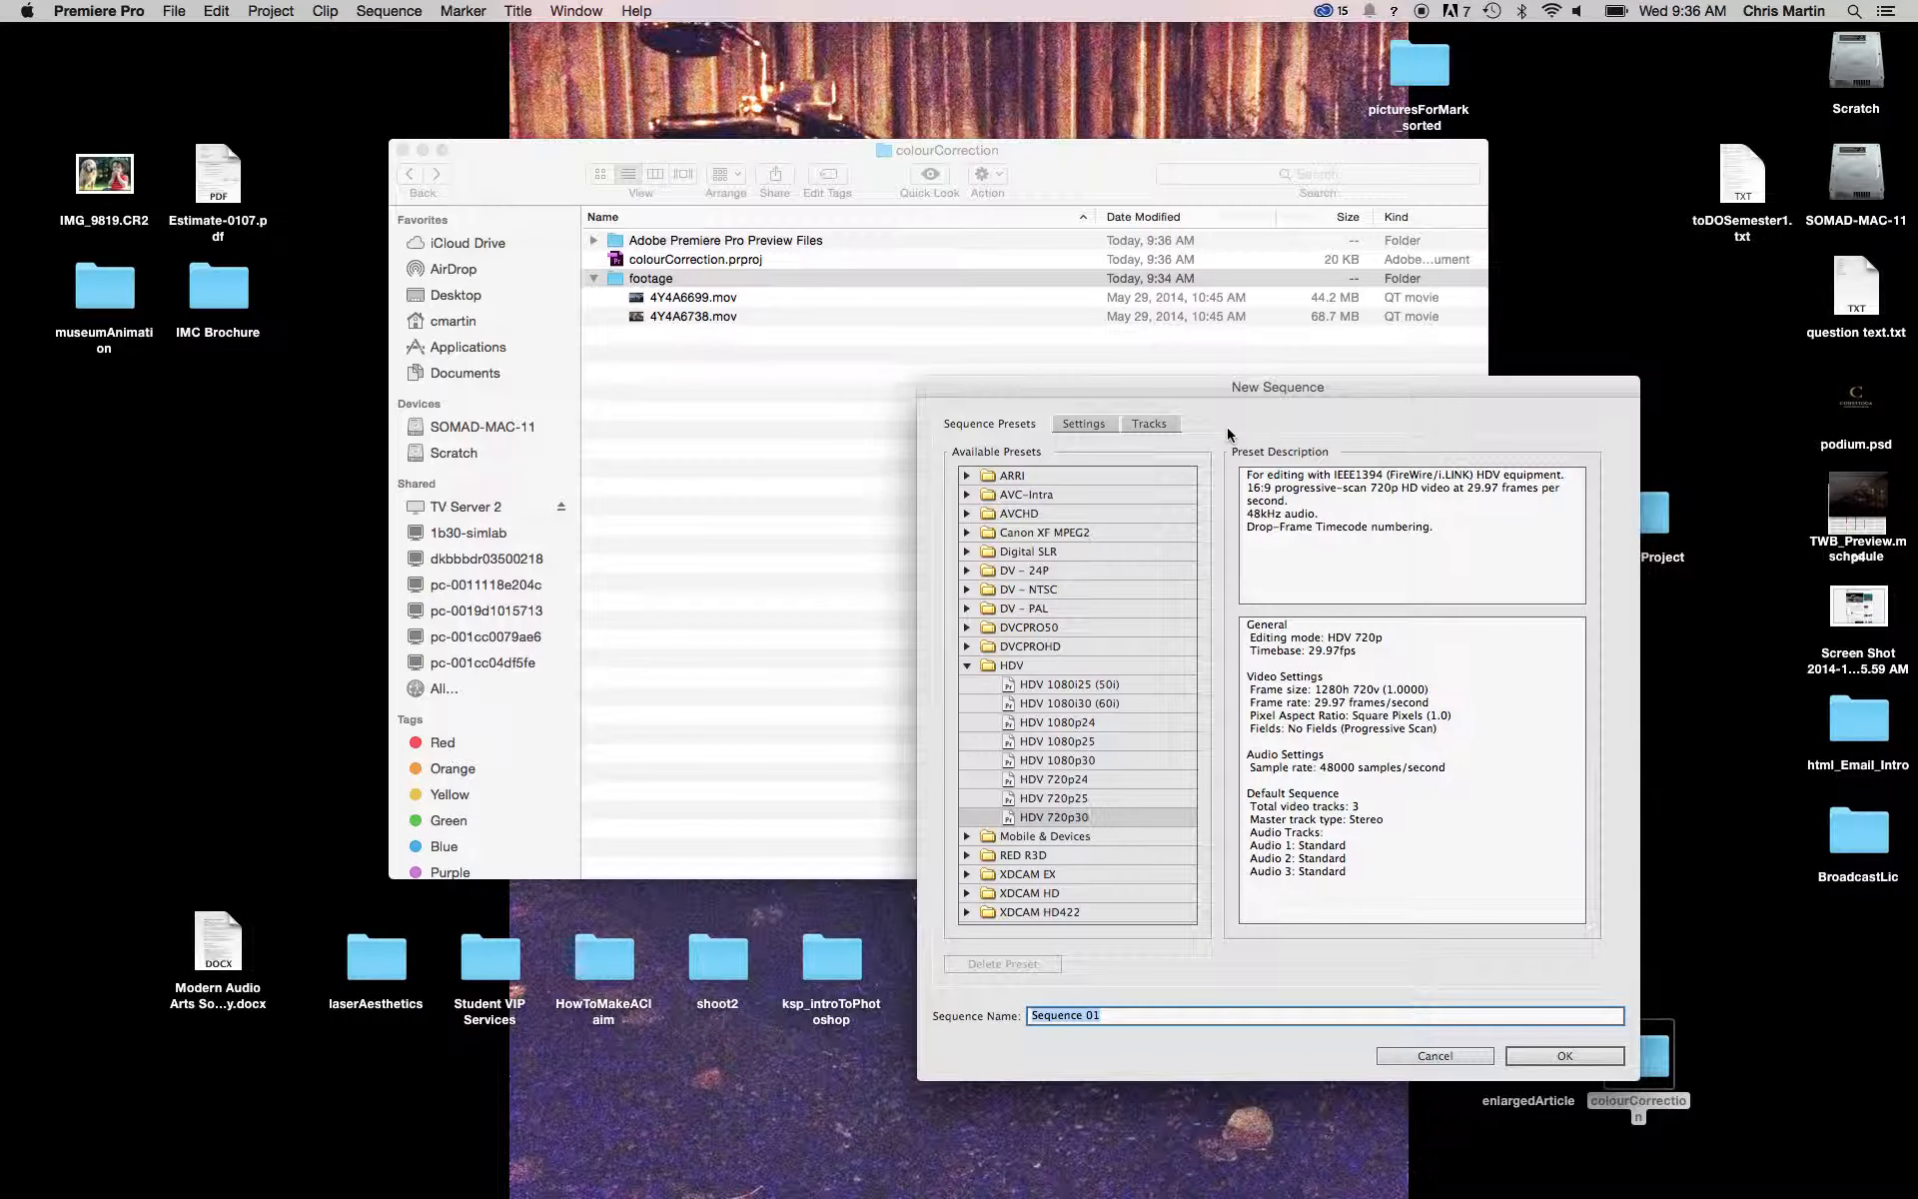
click(1435, 1056)
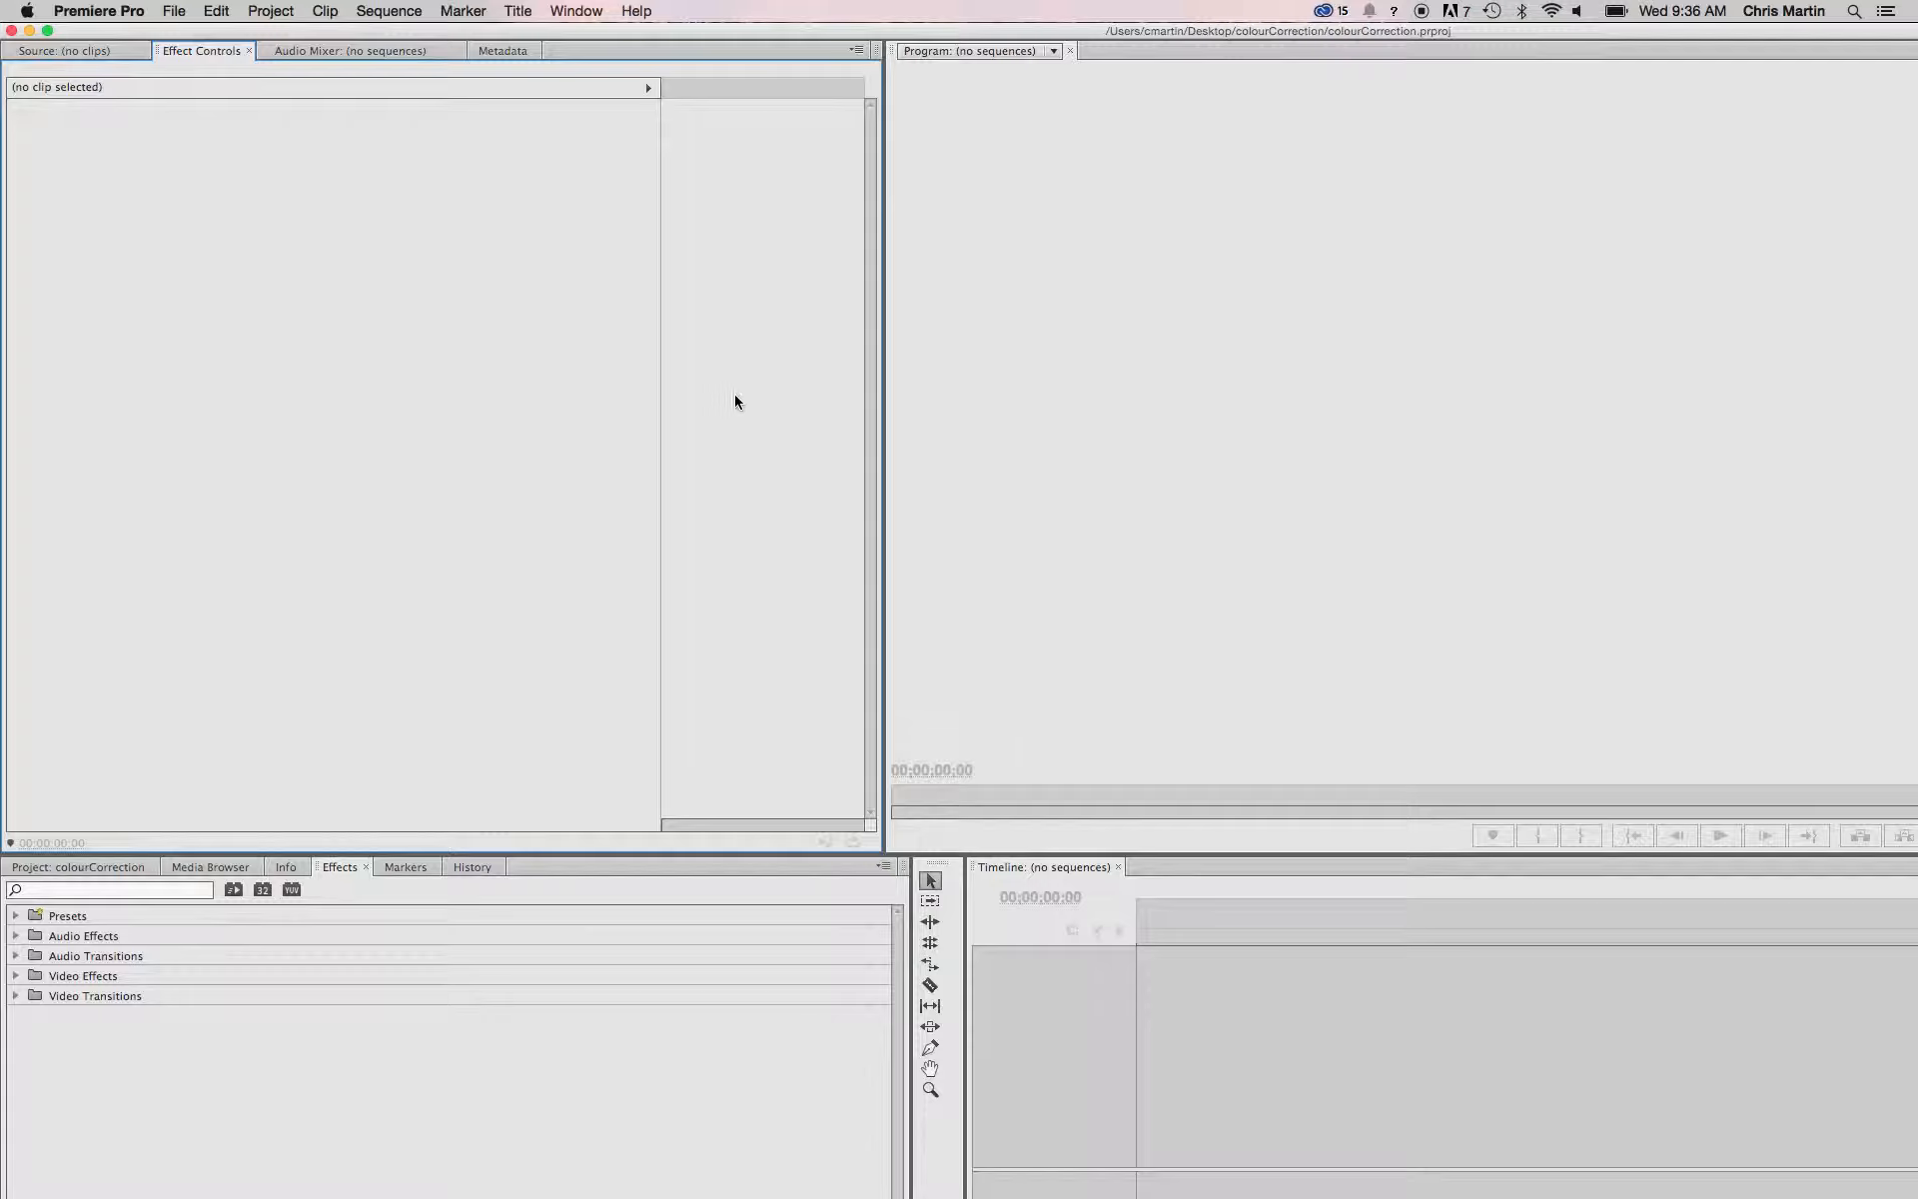
- Import the clips 4Y4A6738.mov and 4Y4A6699.mov from the footage folder into the project
click(48, 32)
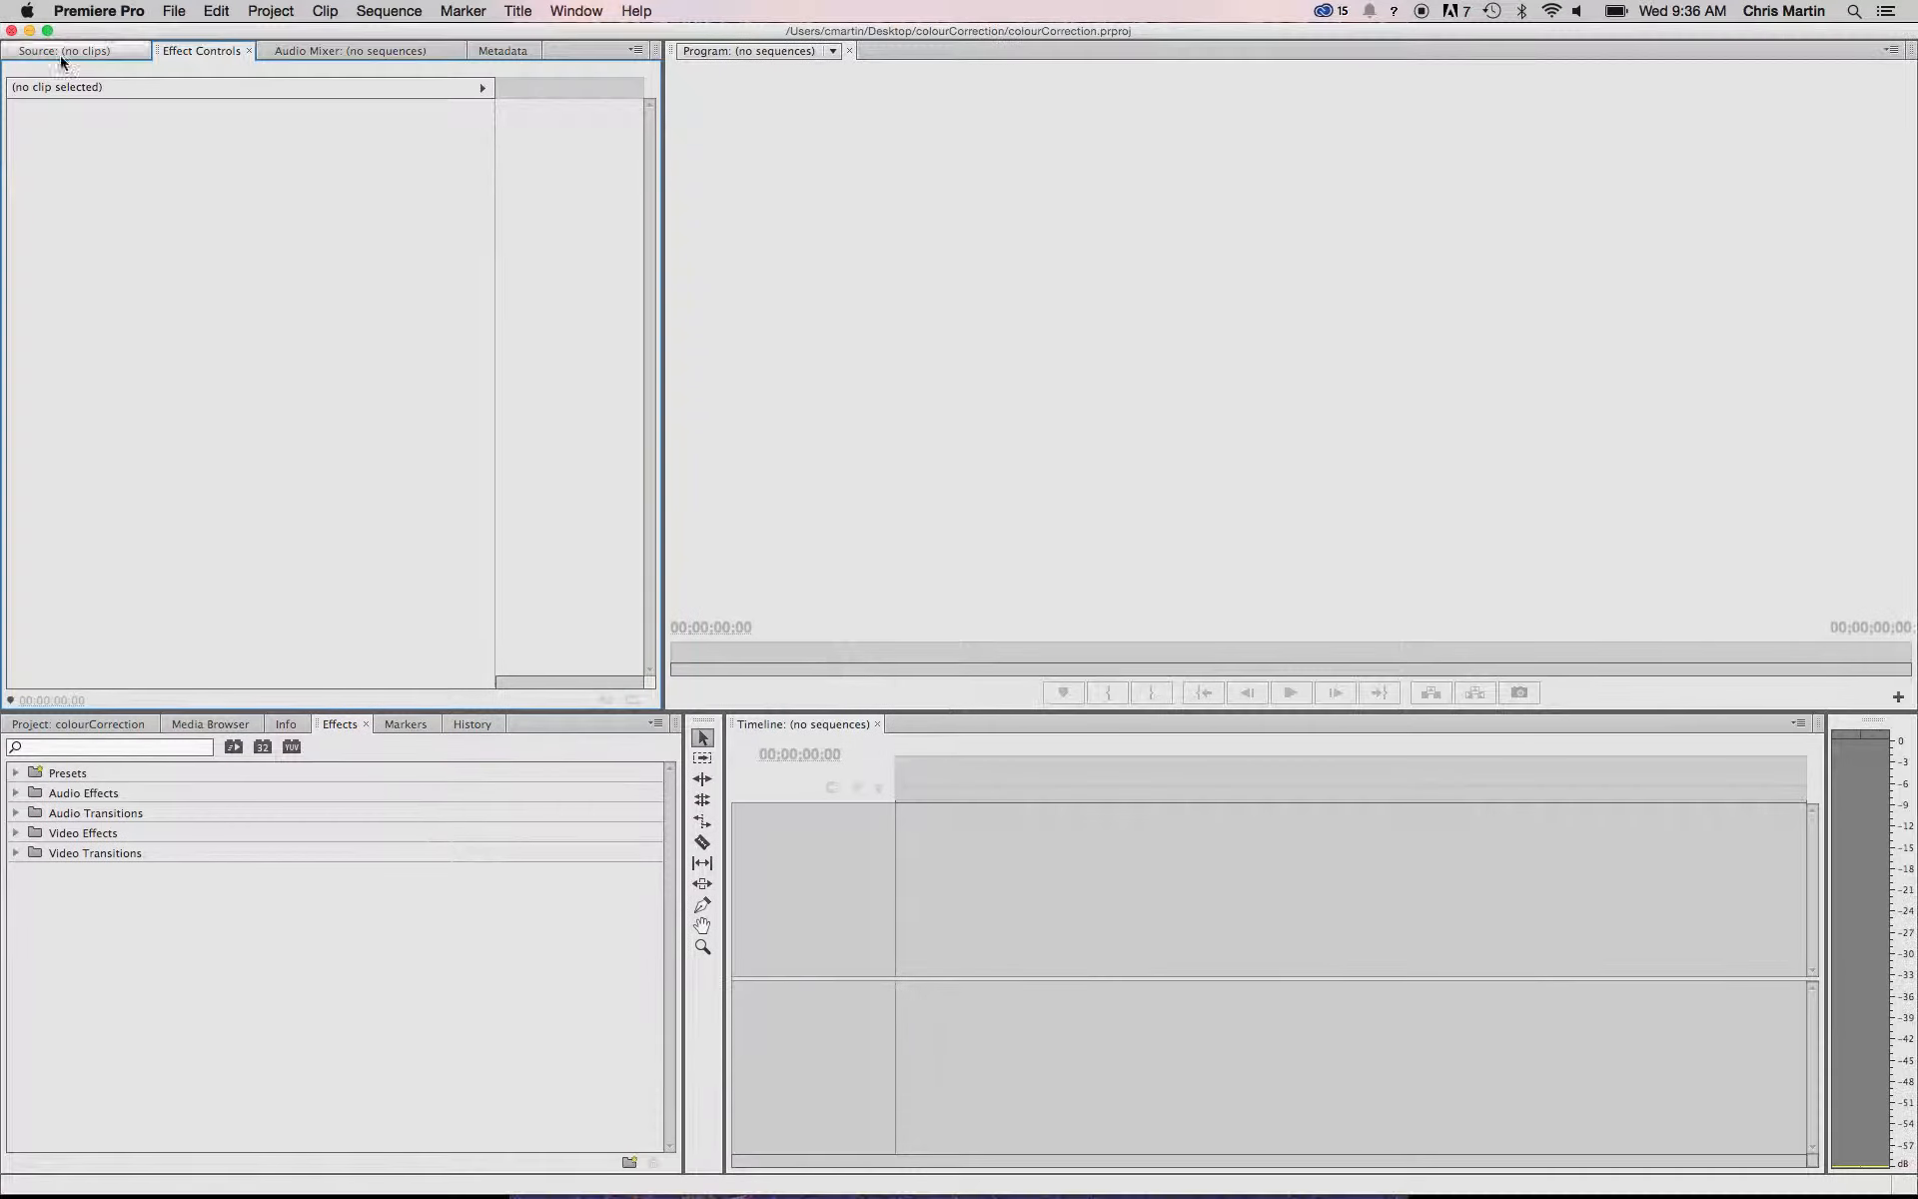
click(100, 723)
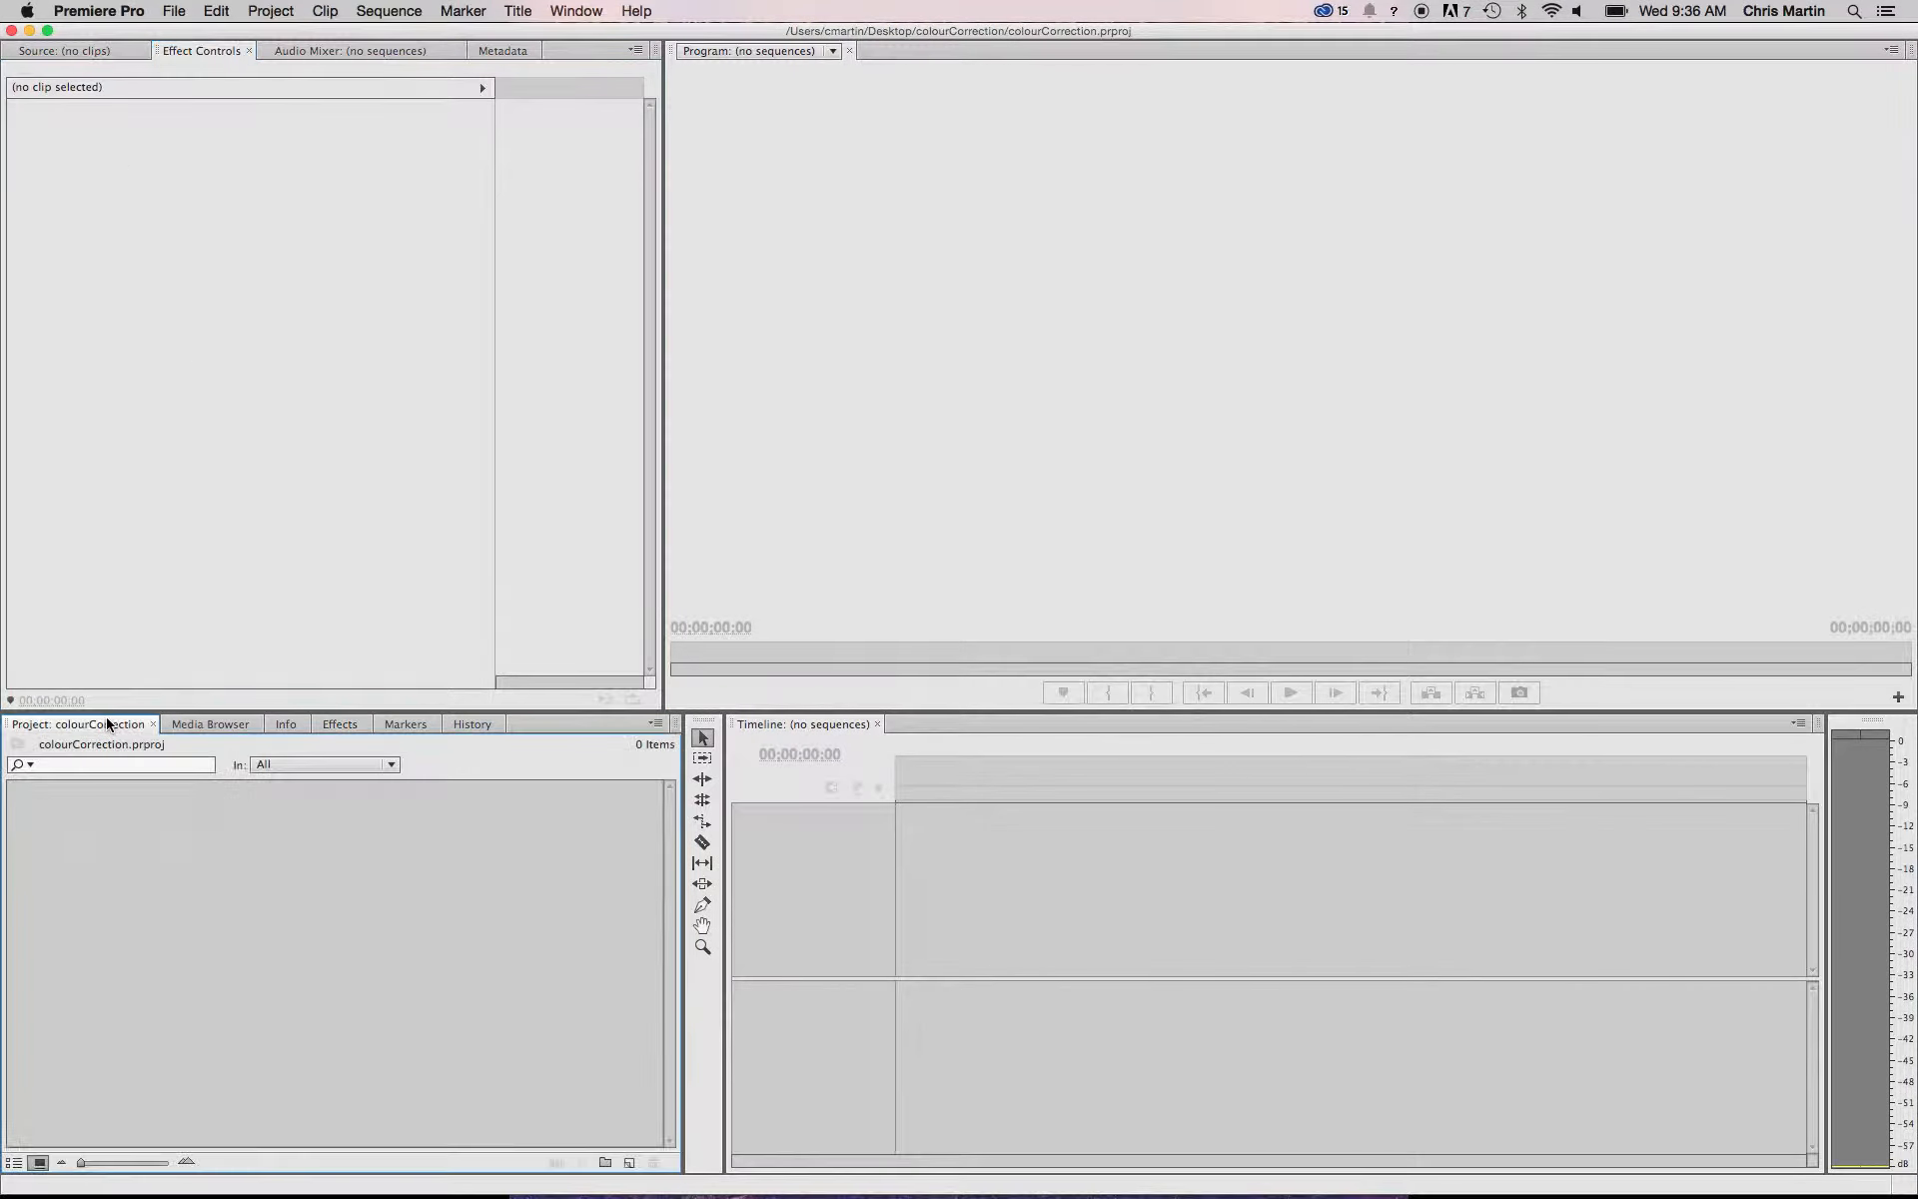
double_click(191, 913)
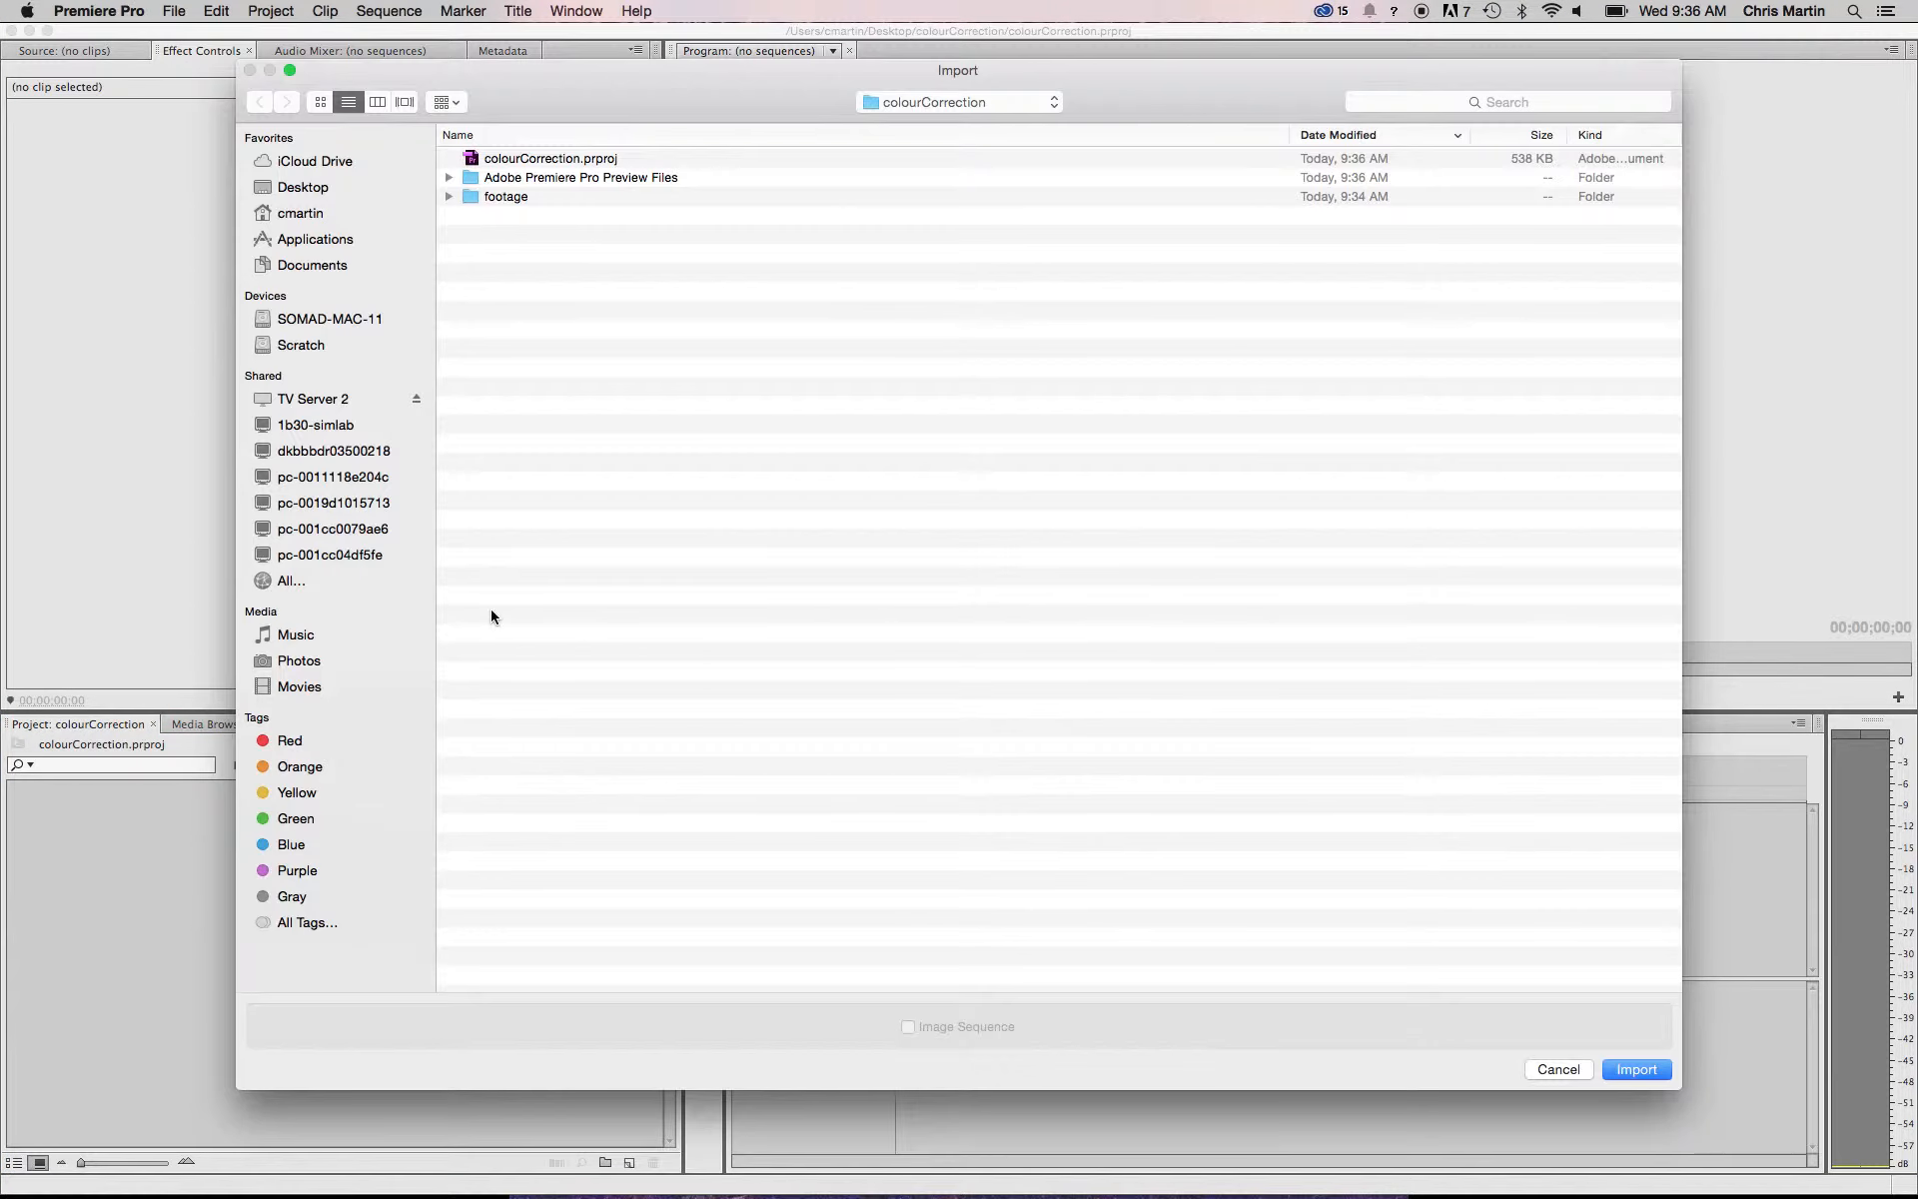
double_click(495, 195)
drag(514, 206, 512, 154)
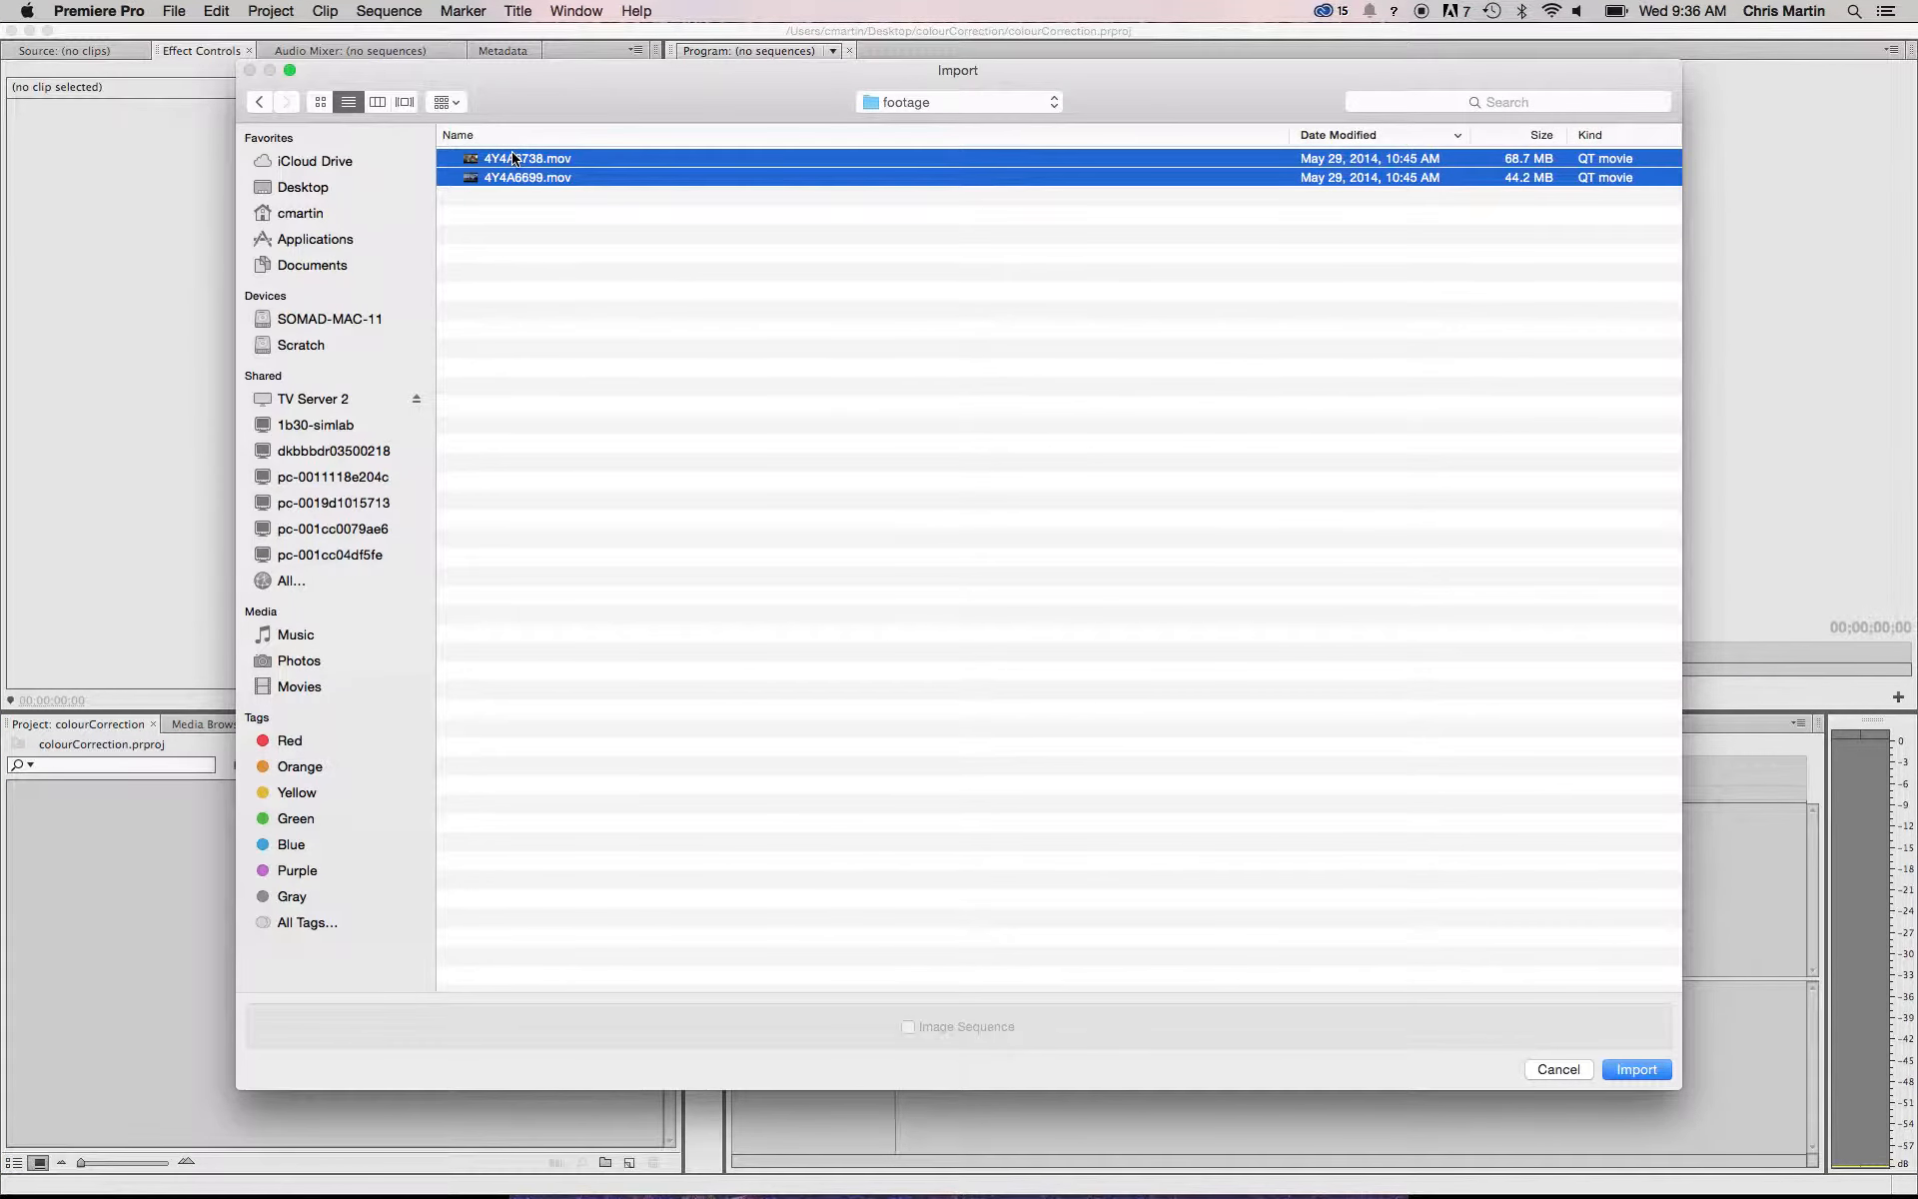
click(1647, 1065)
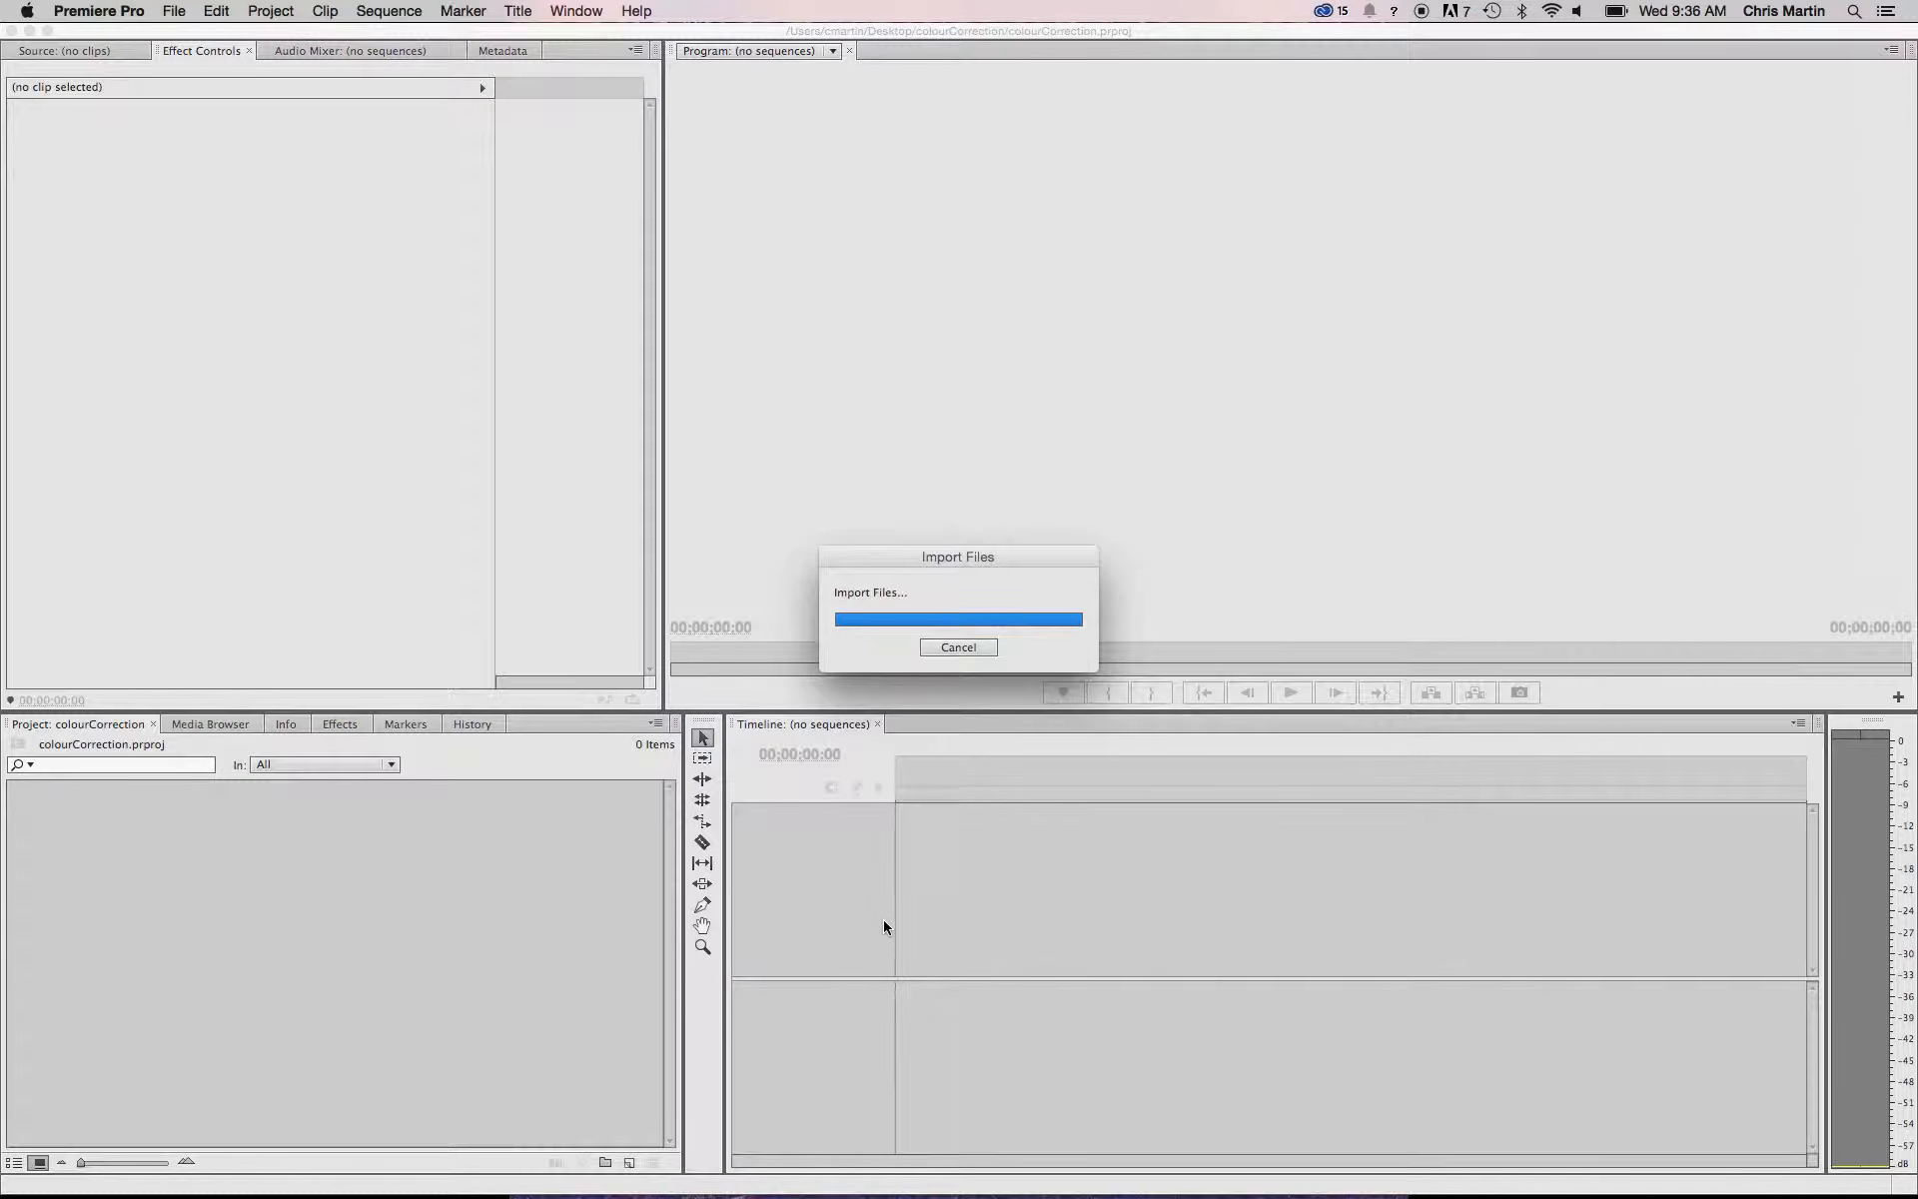
click(450, 876)
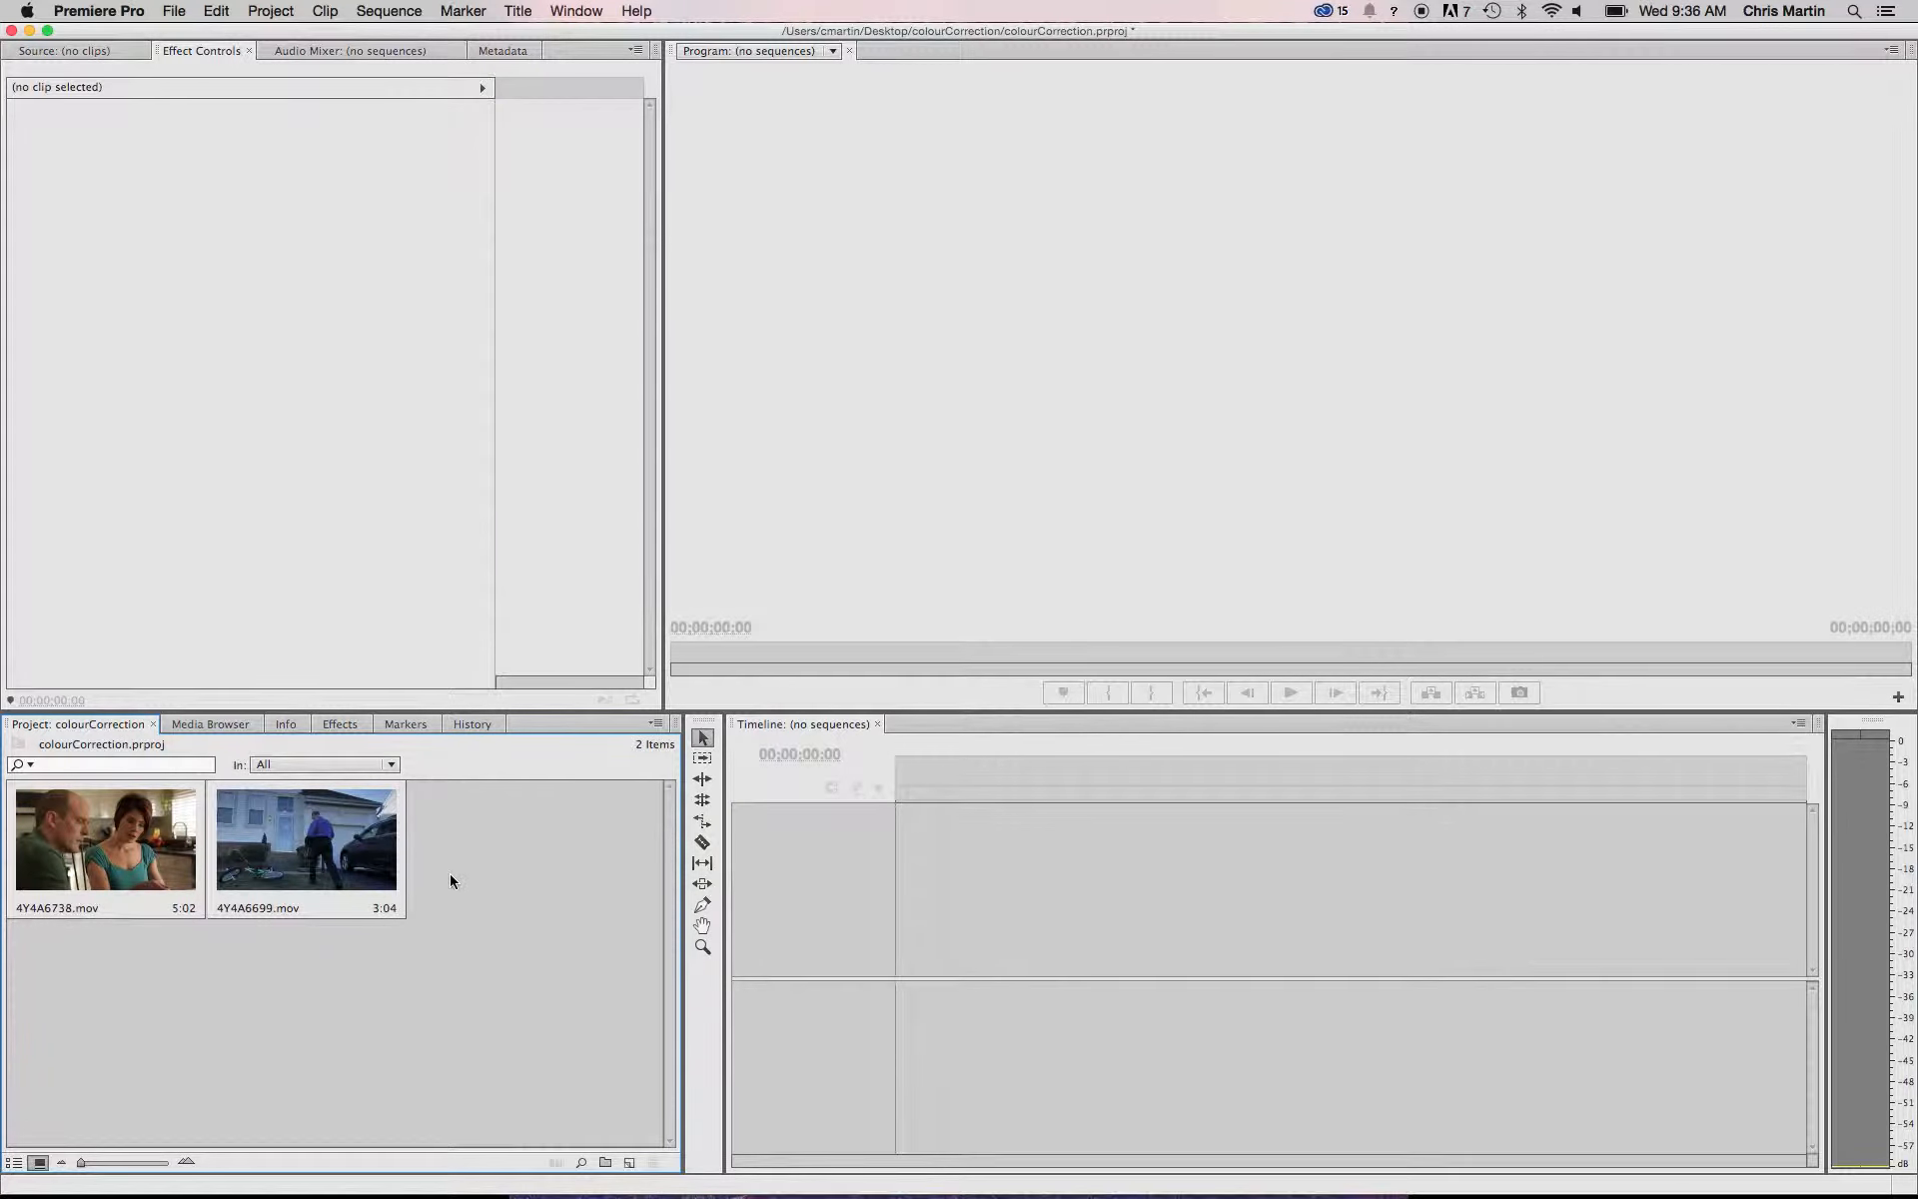
- Create a sequence matching the clip 4Y4A6699.mov and review its sequence settings without changing them
click(358, 850)
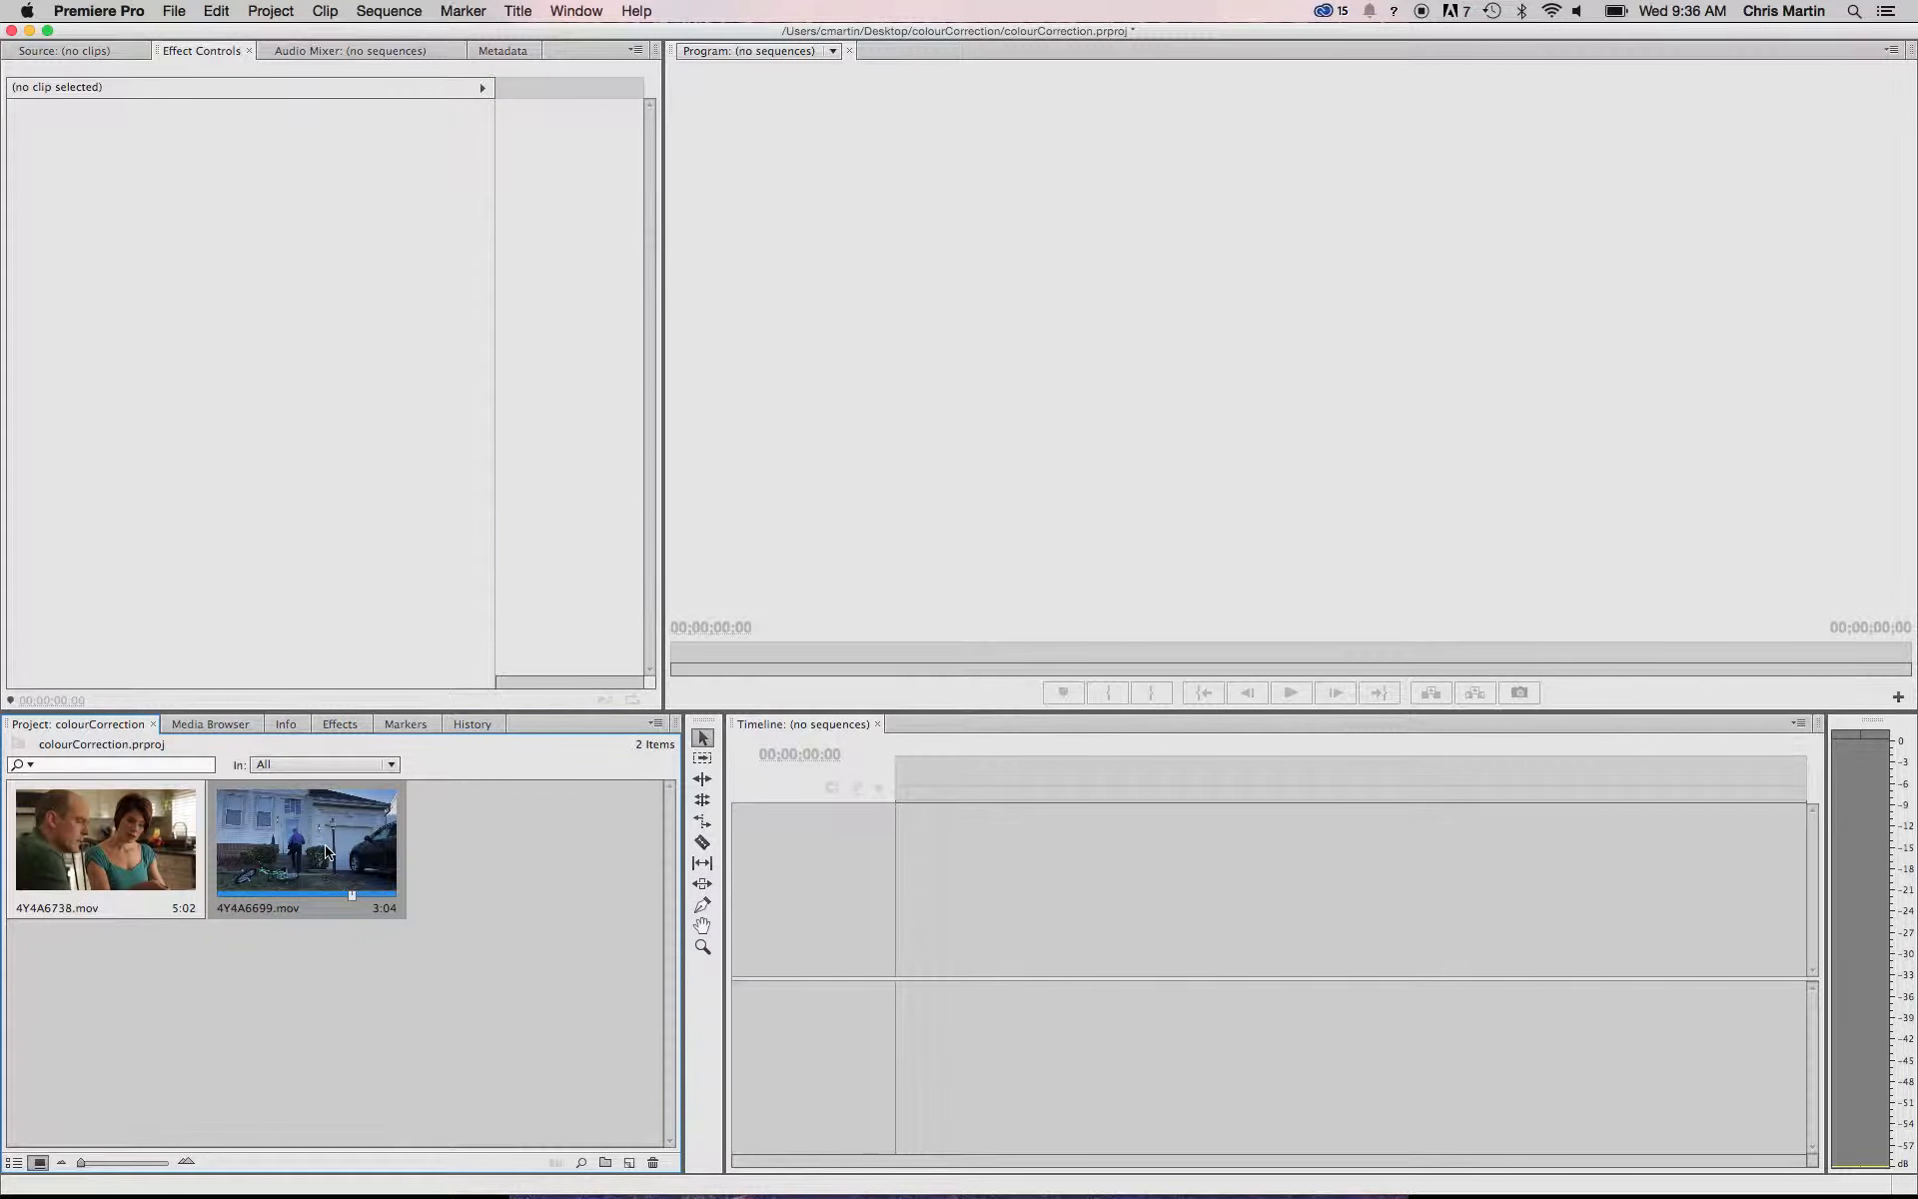
right_click(326, 847)
click(366, 782)
click(392, 12)
click(400, 37)
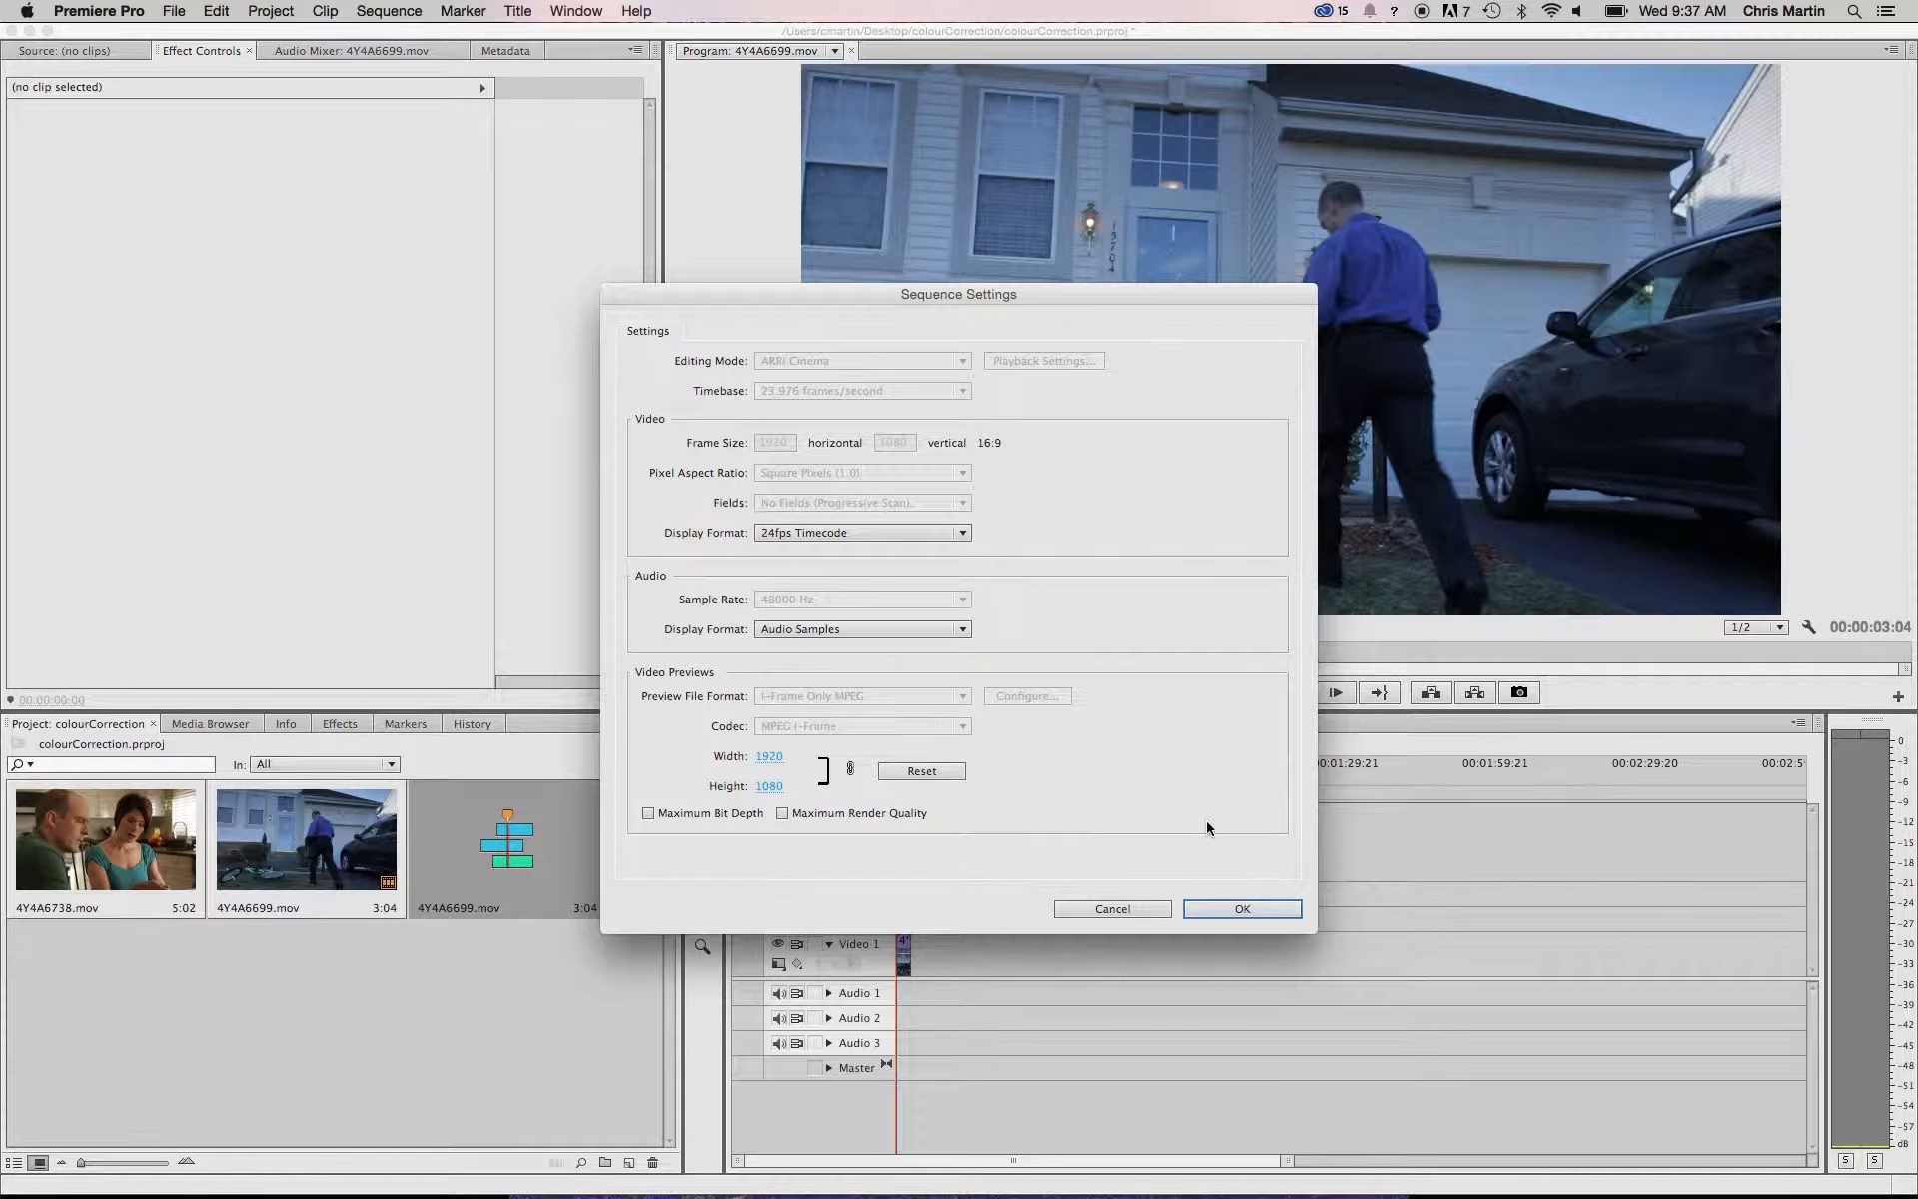
click(1242, 907)
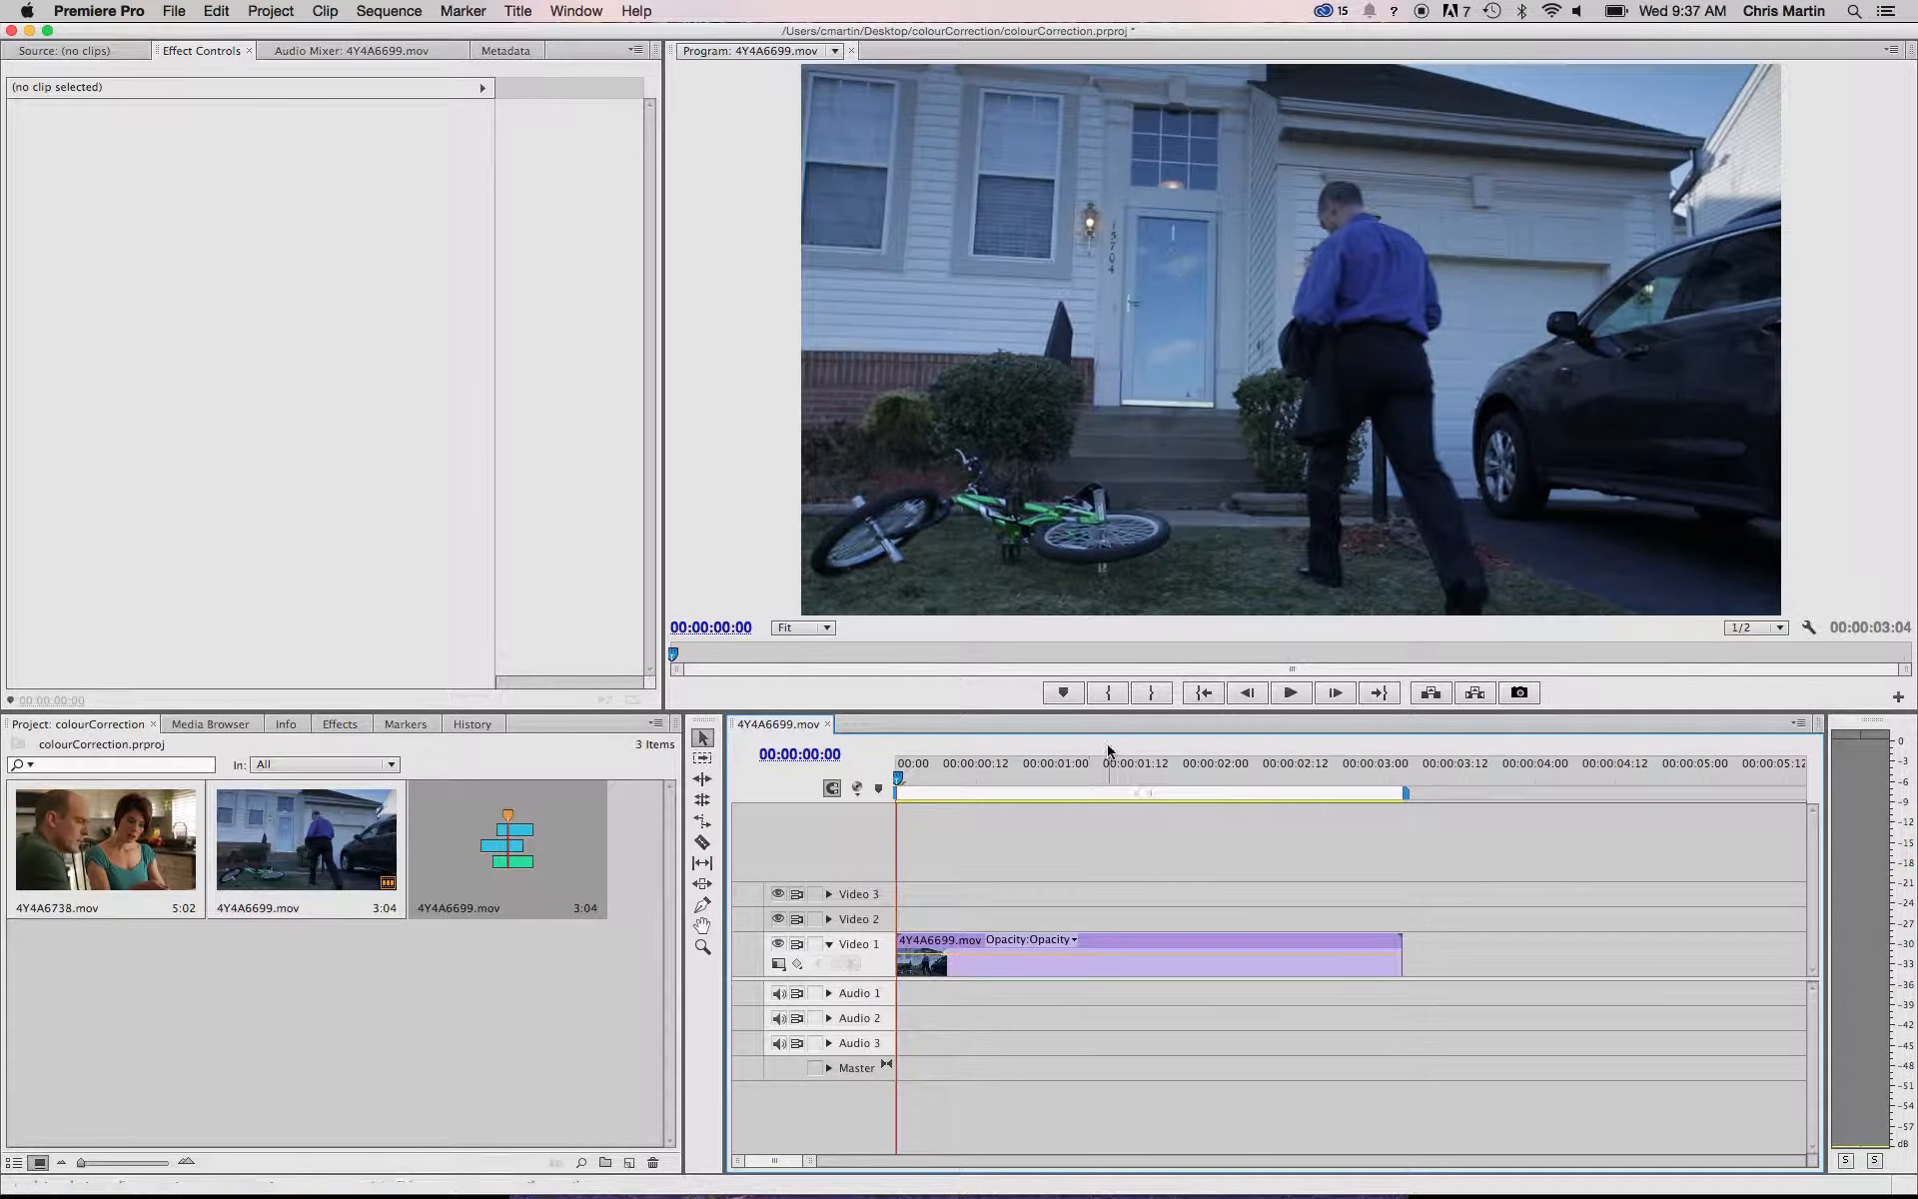
- Adjust the height of the Program monitor relative to the timeline
drag(1113, 711, 1110, 787)
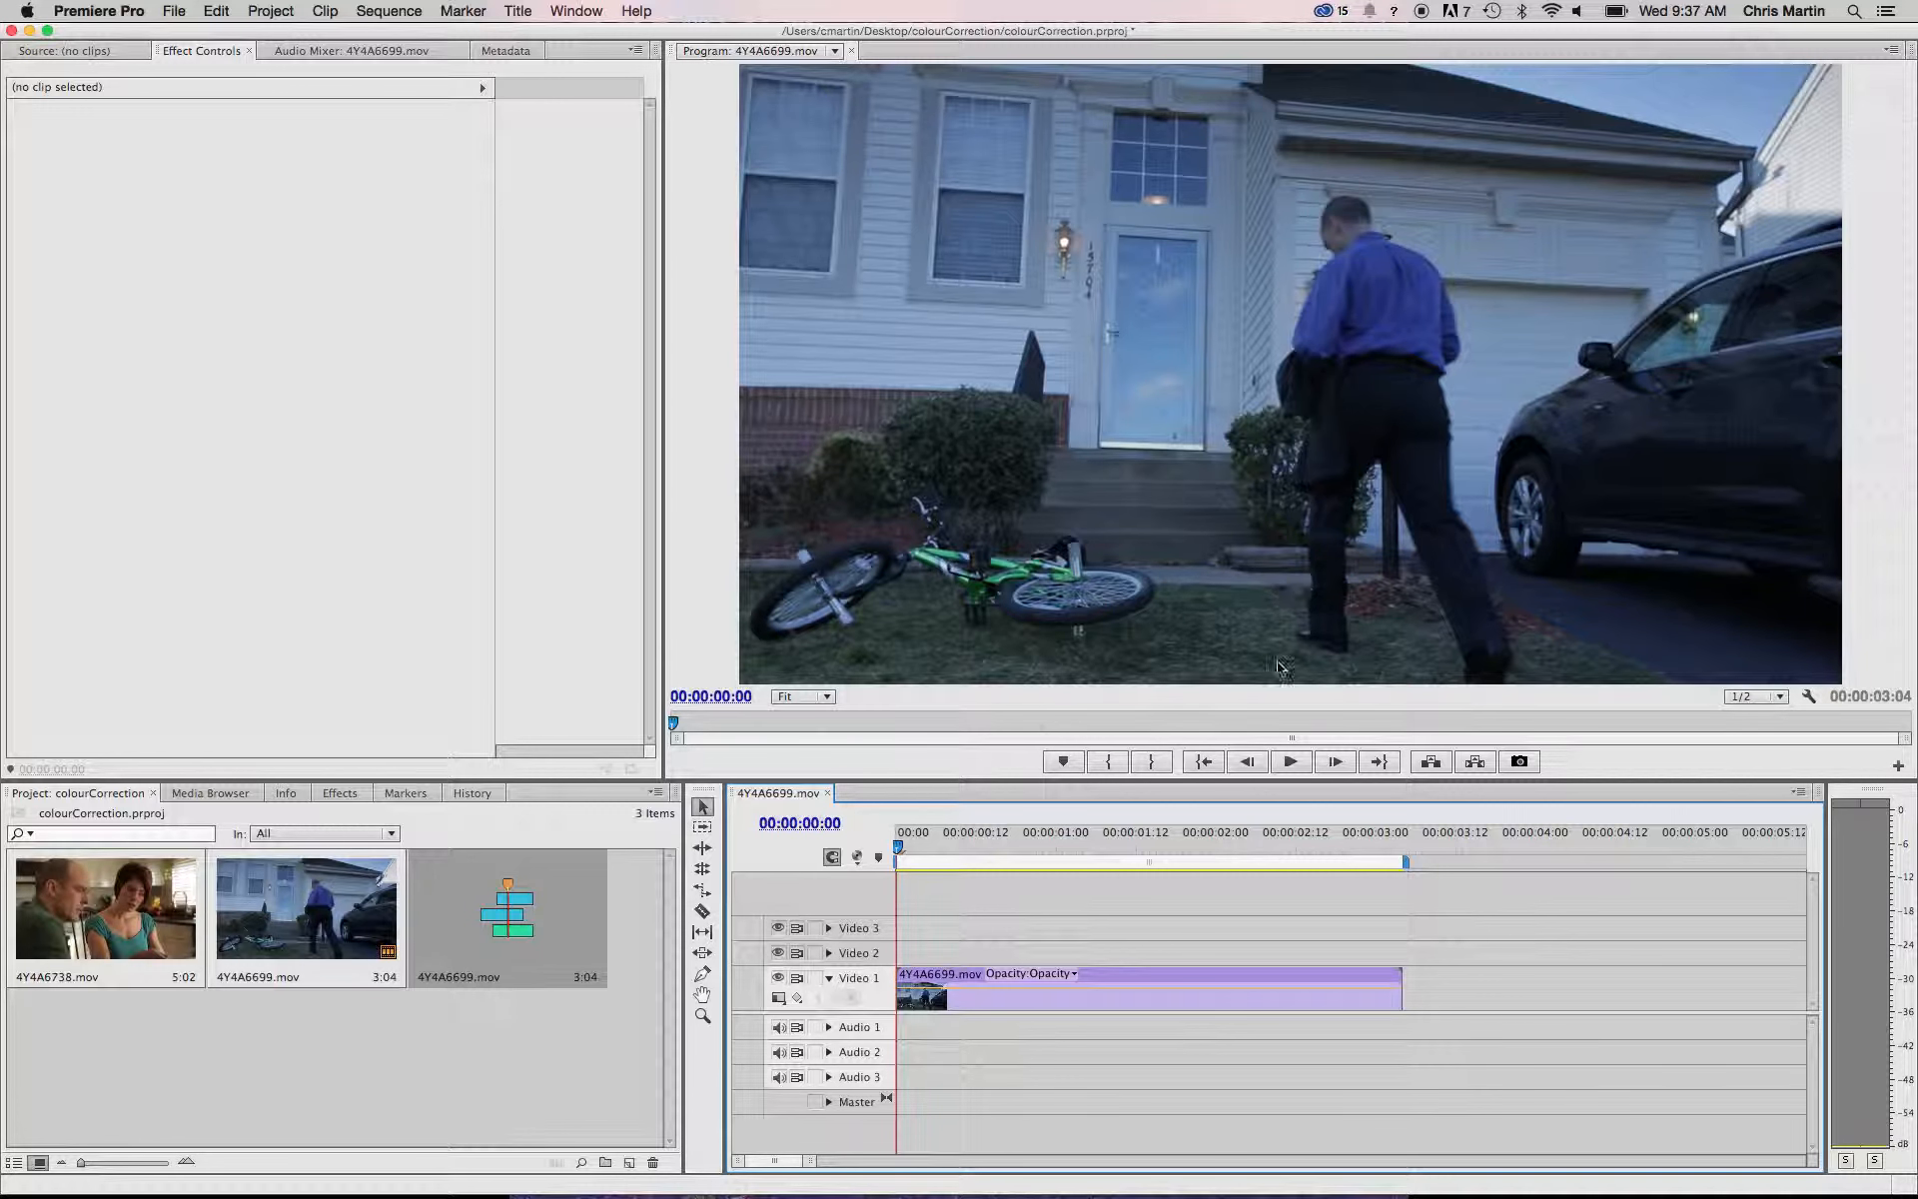
drag(1257, 780, 1258, 739)
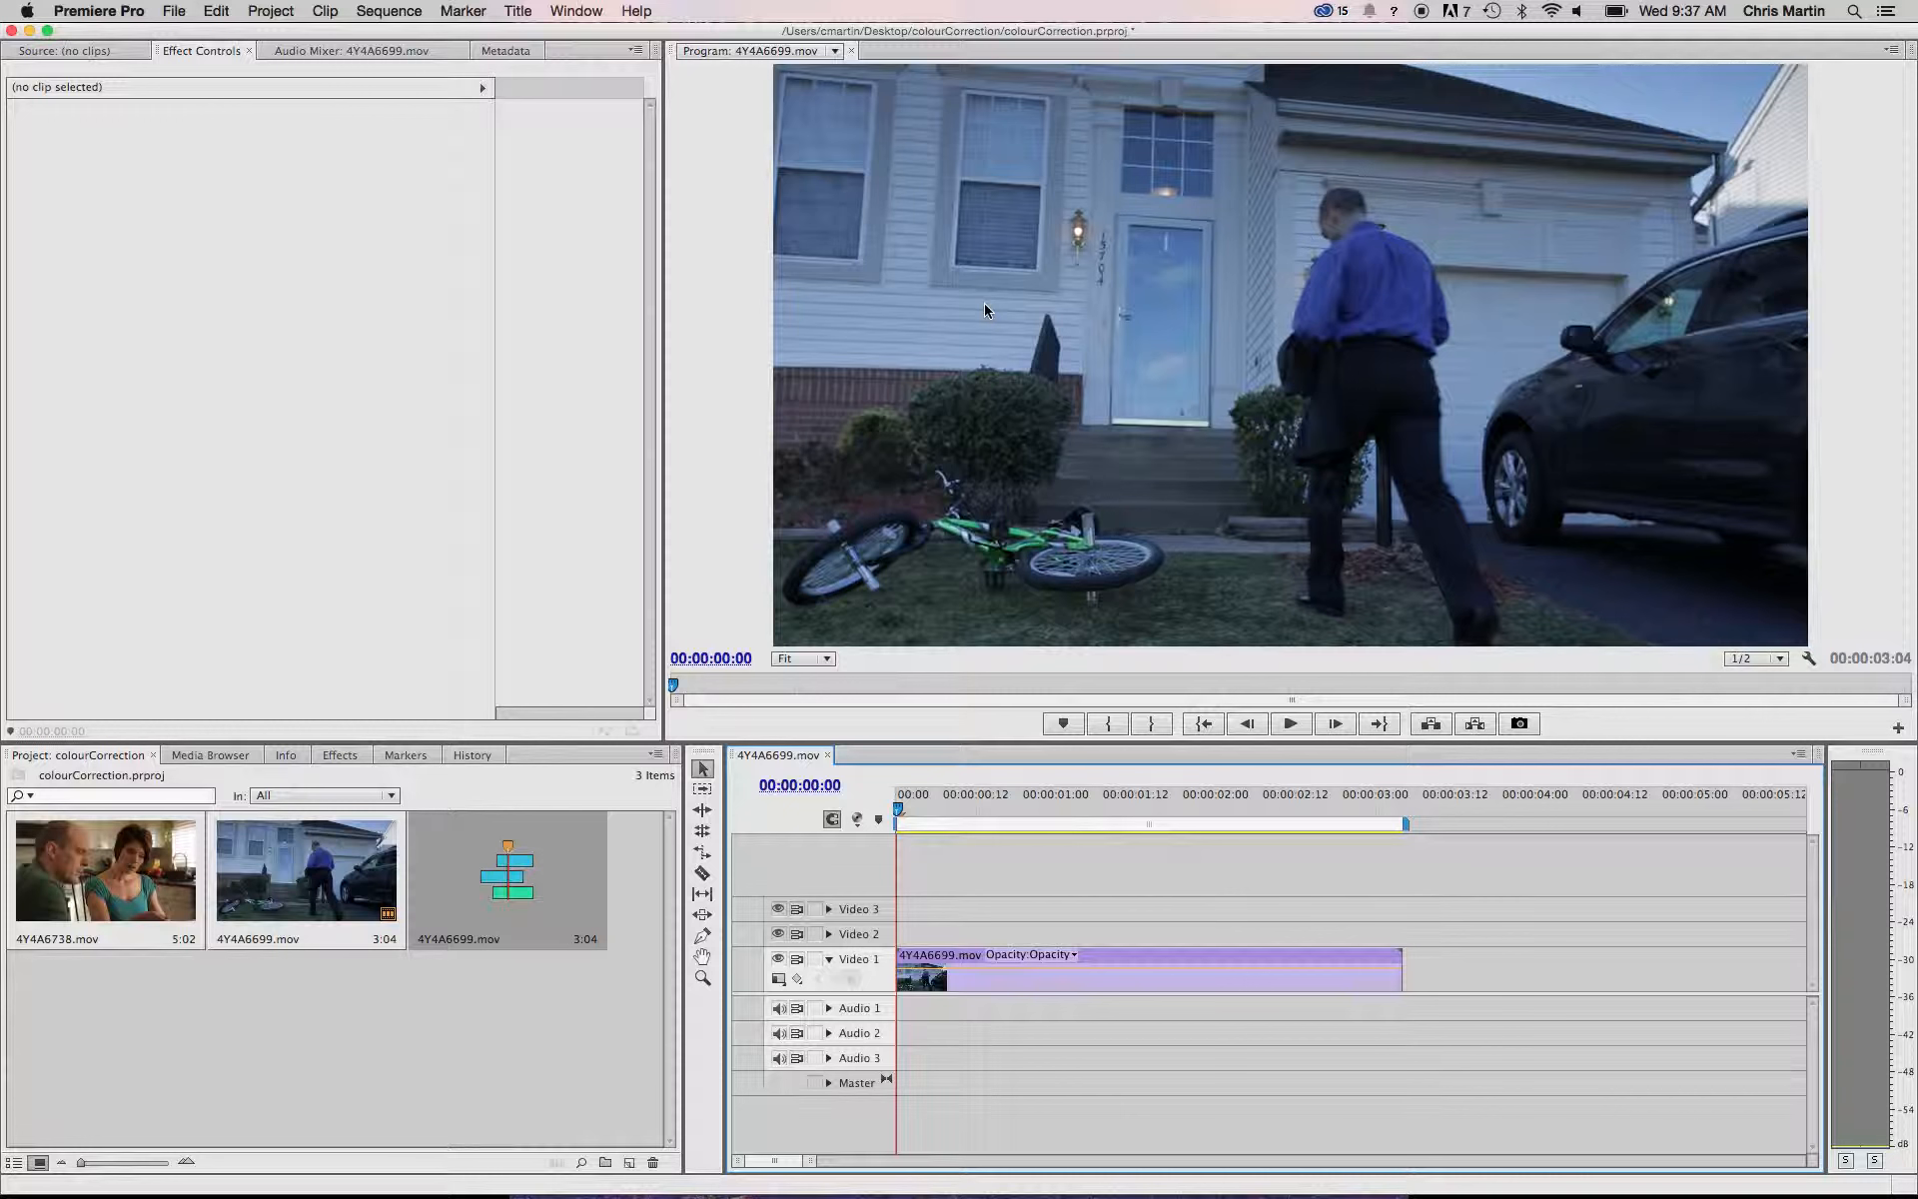
drag(991, 740, 995, 692)
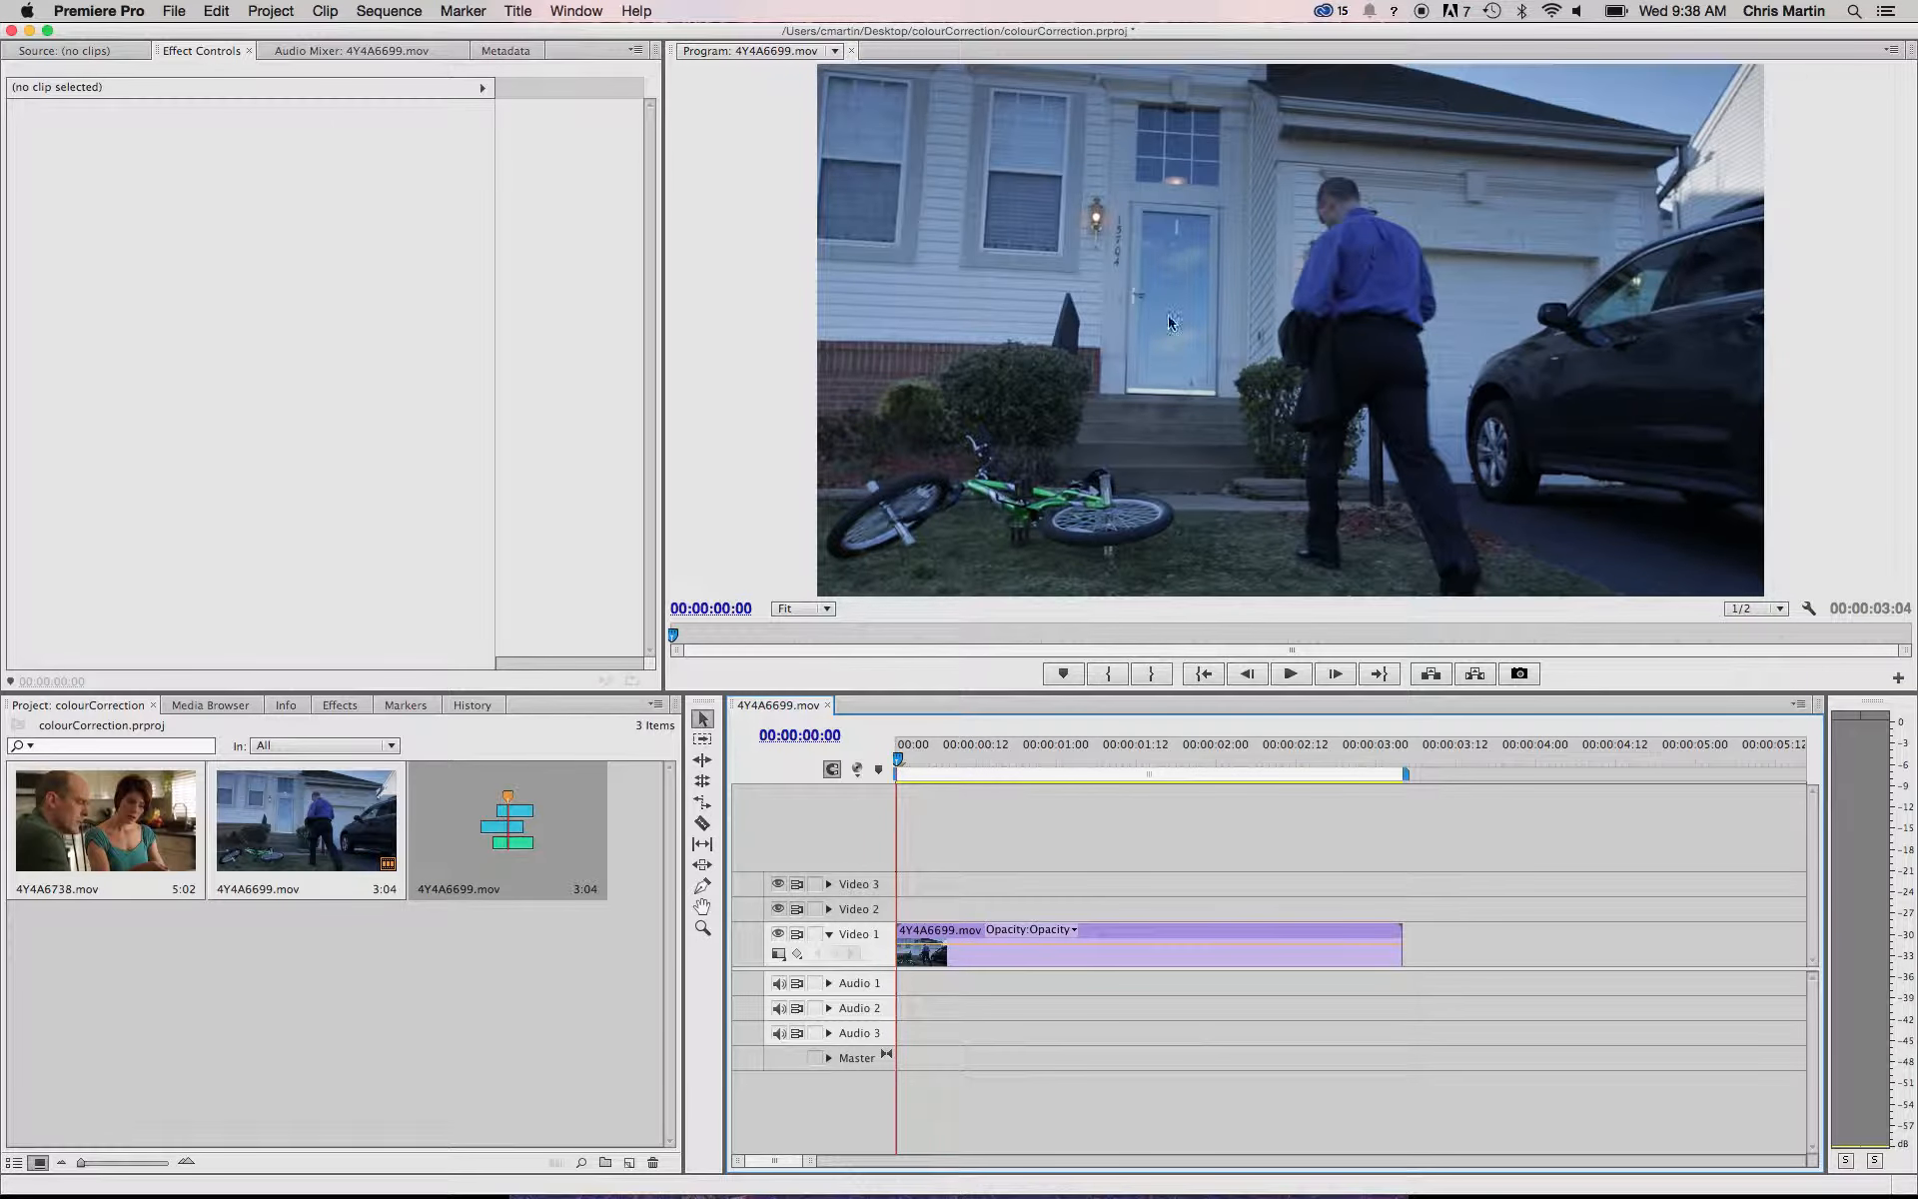
- Display the Vectorscope for the current frame in the Program monitor and make the monitor taller
click(1807, 607)
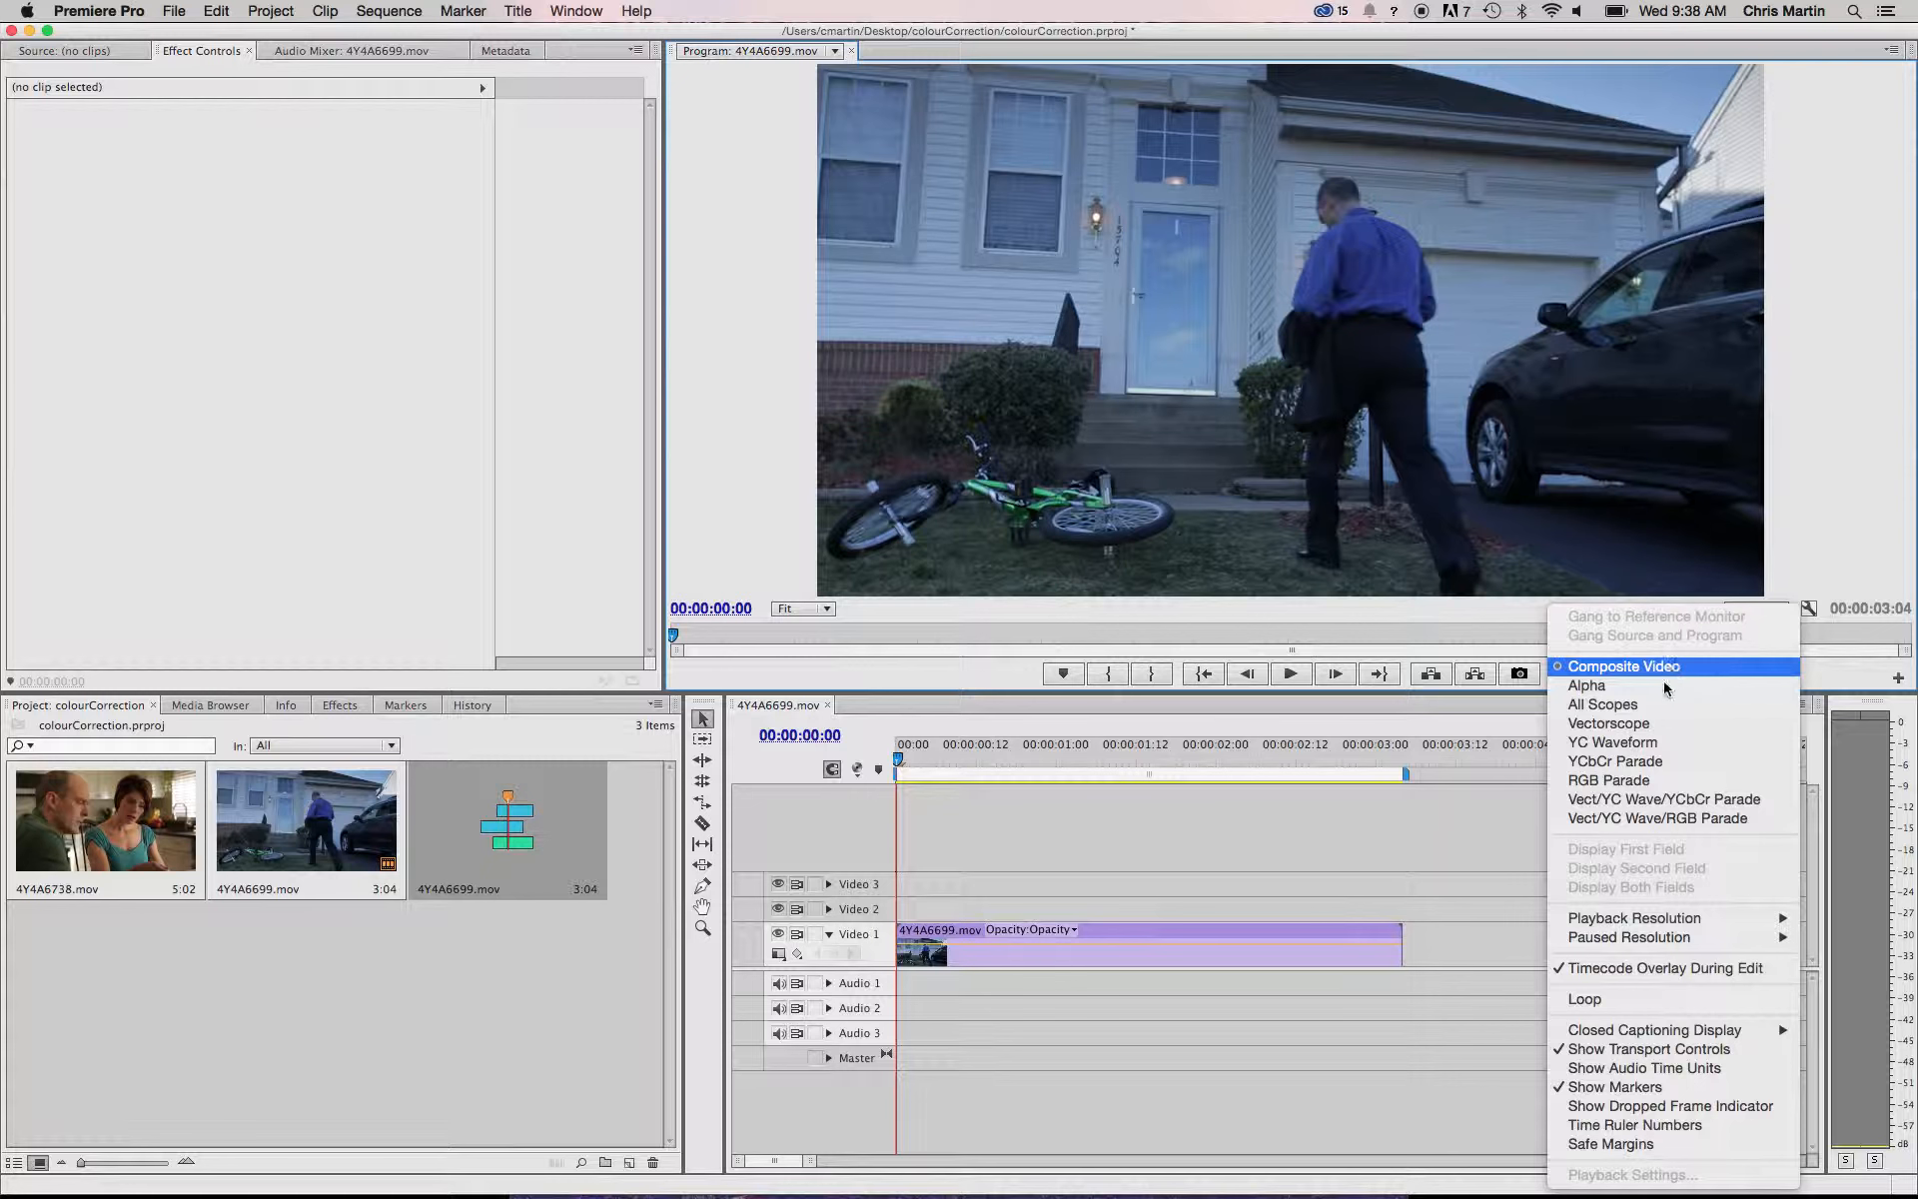
click(1648, 723)
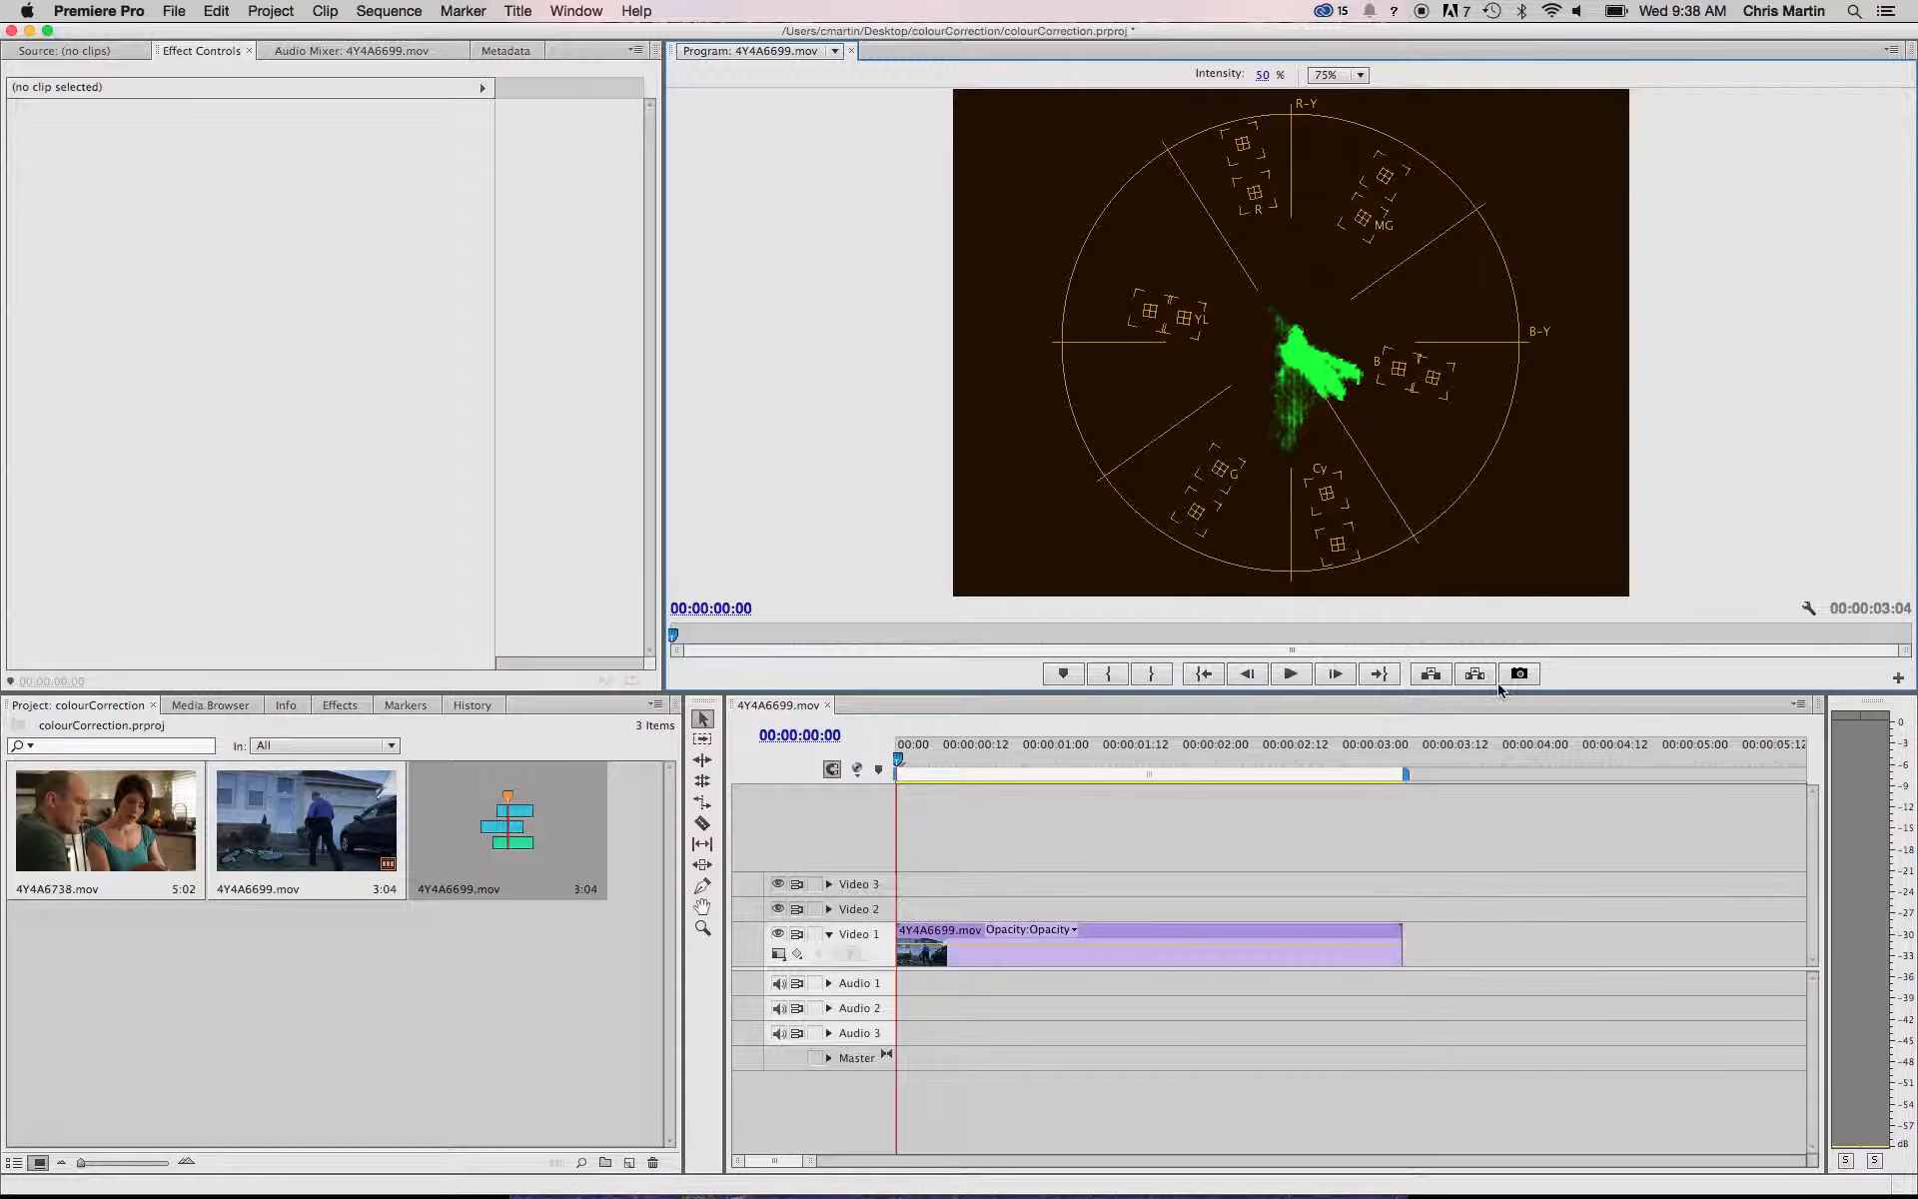
drag(1481, 717, 1480, 784)
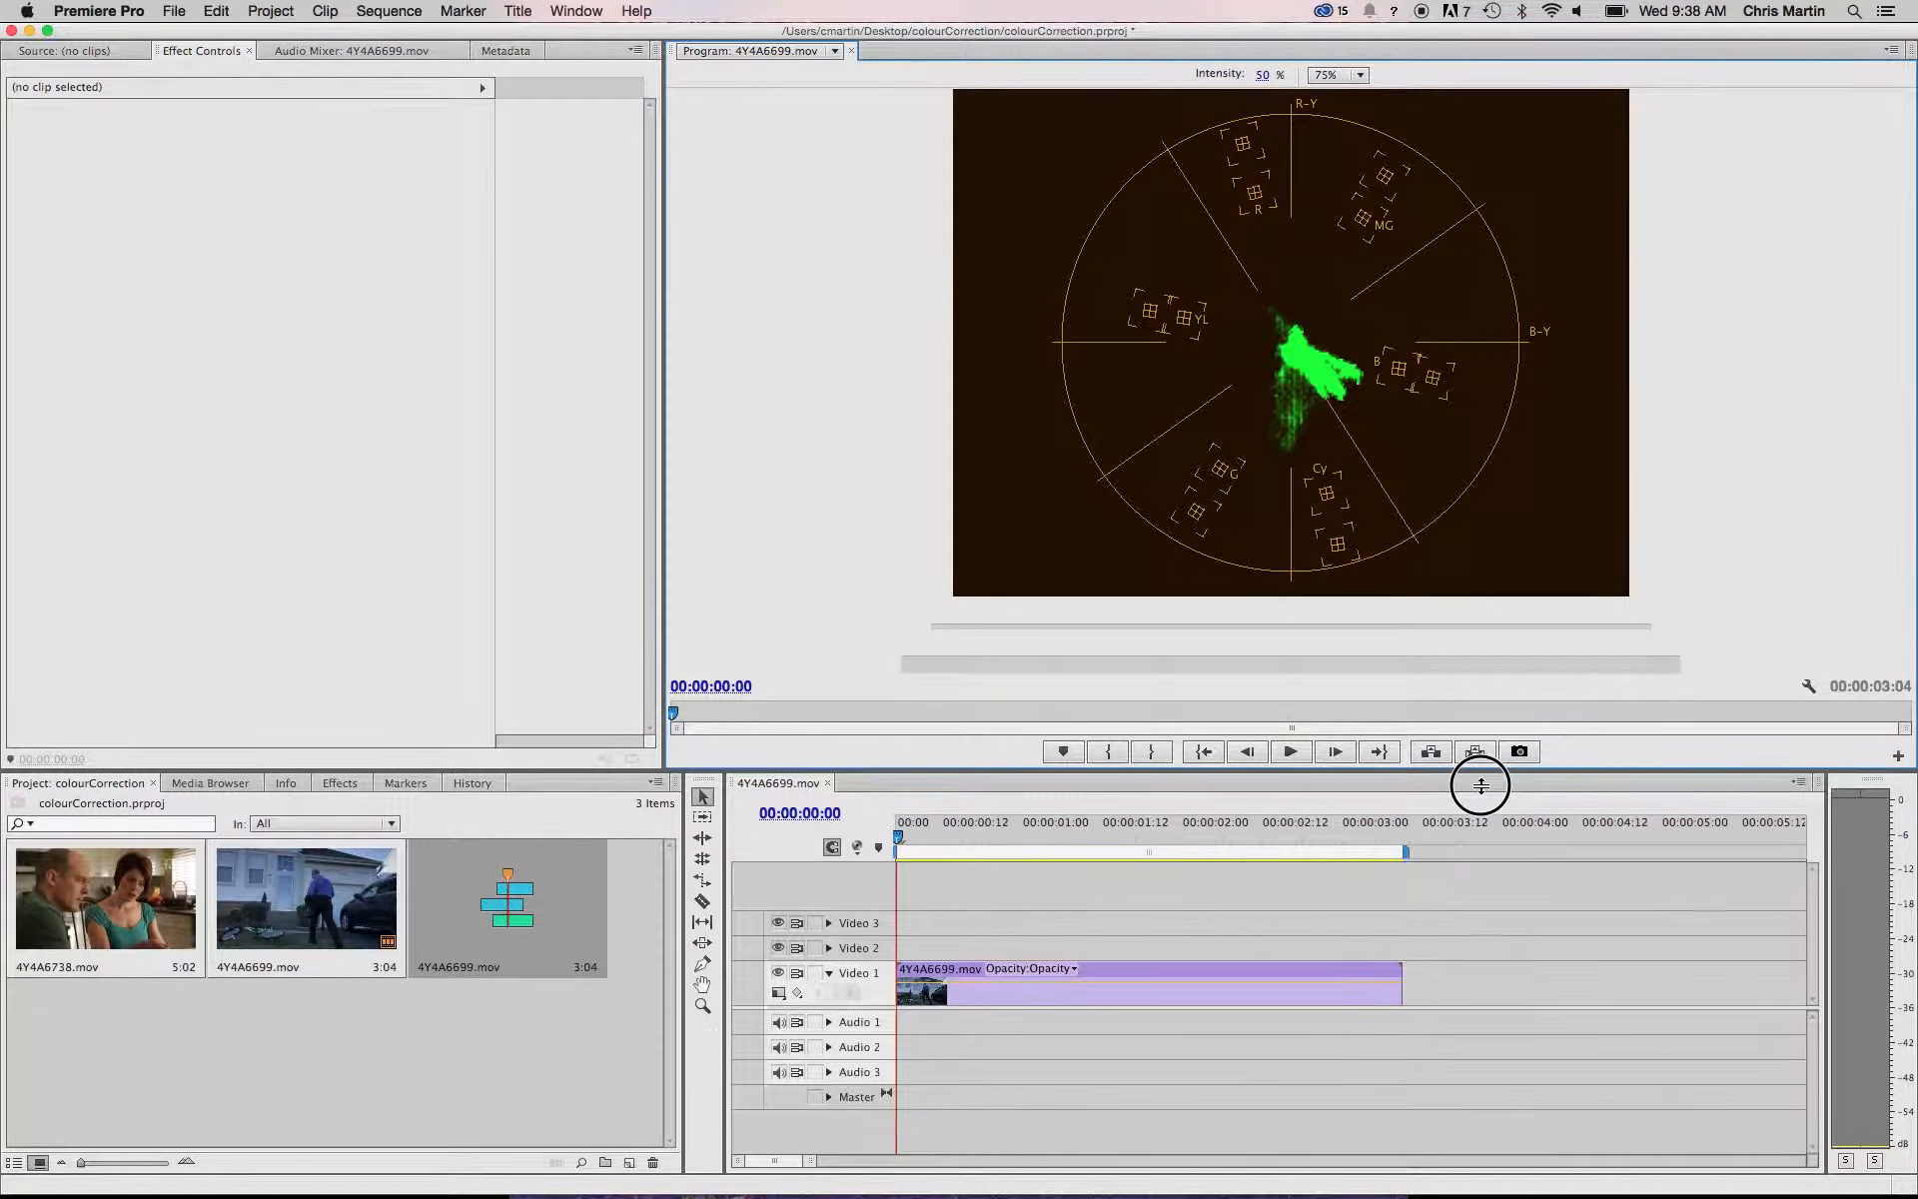
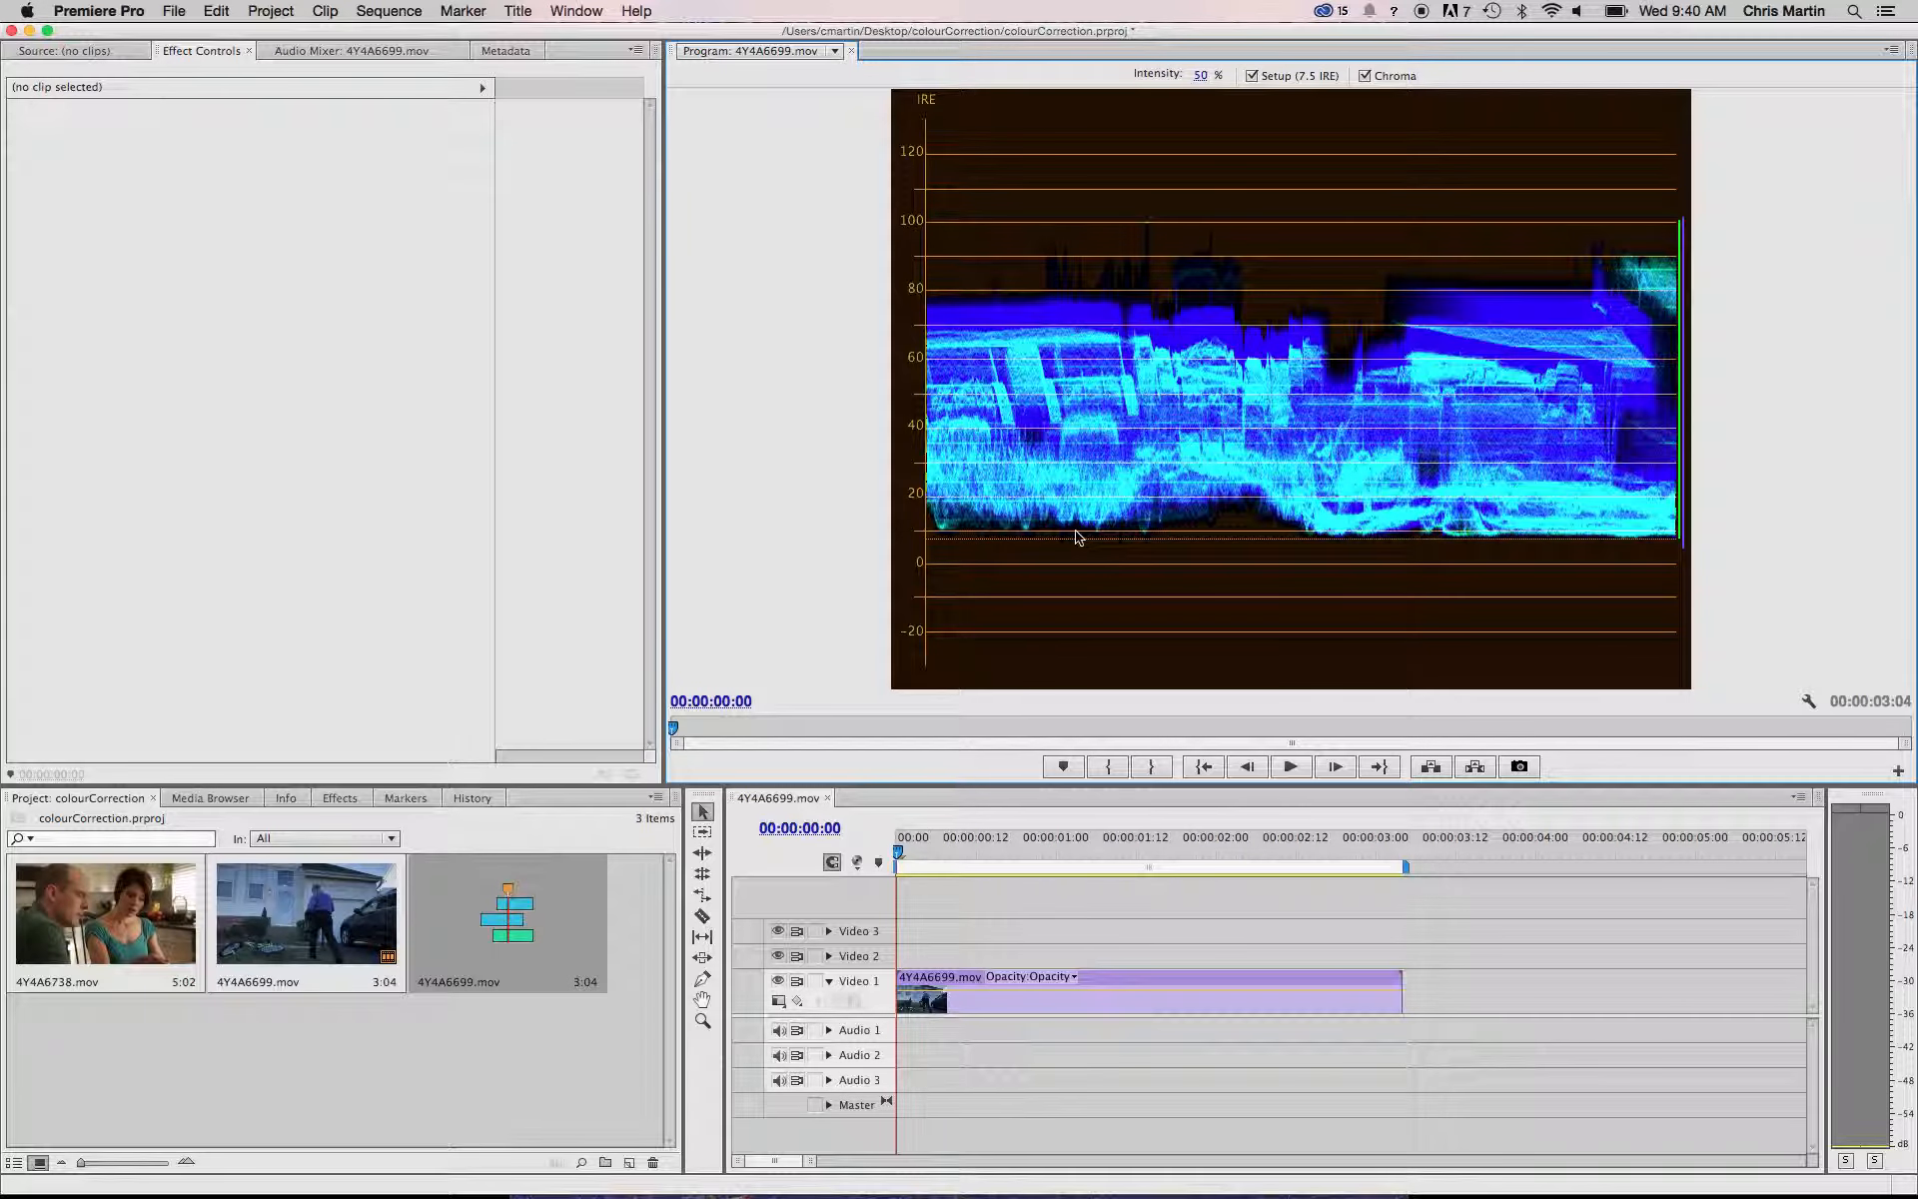
- Examine the frame's Vectorscope and RGB Parade in the Program monitor and return it to Composite Video
click(1808, 700)
click(1741, 727)
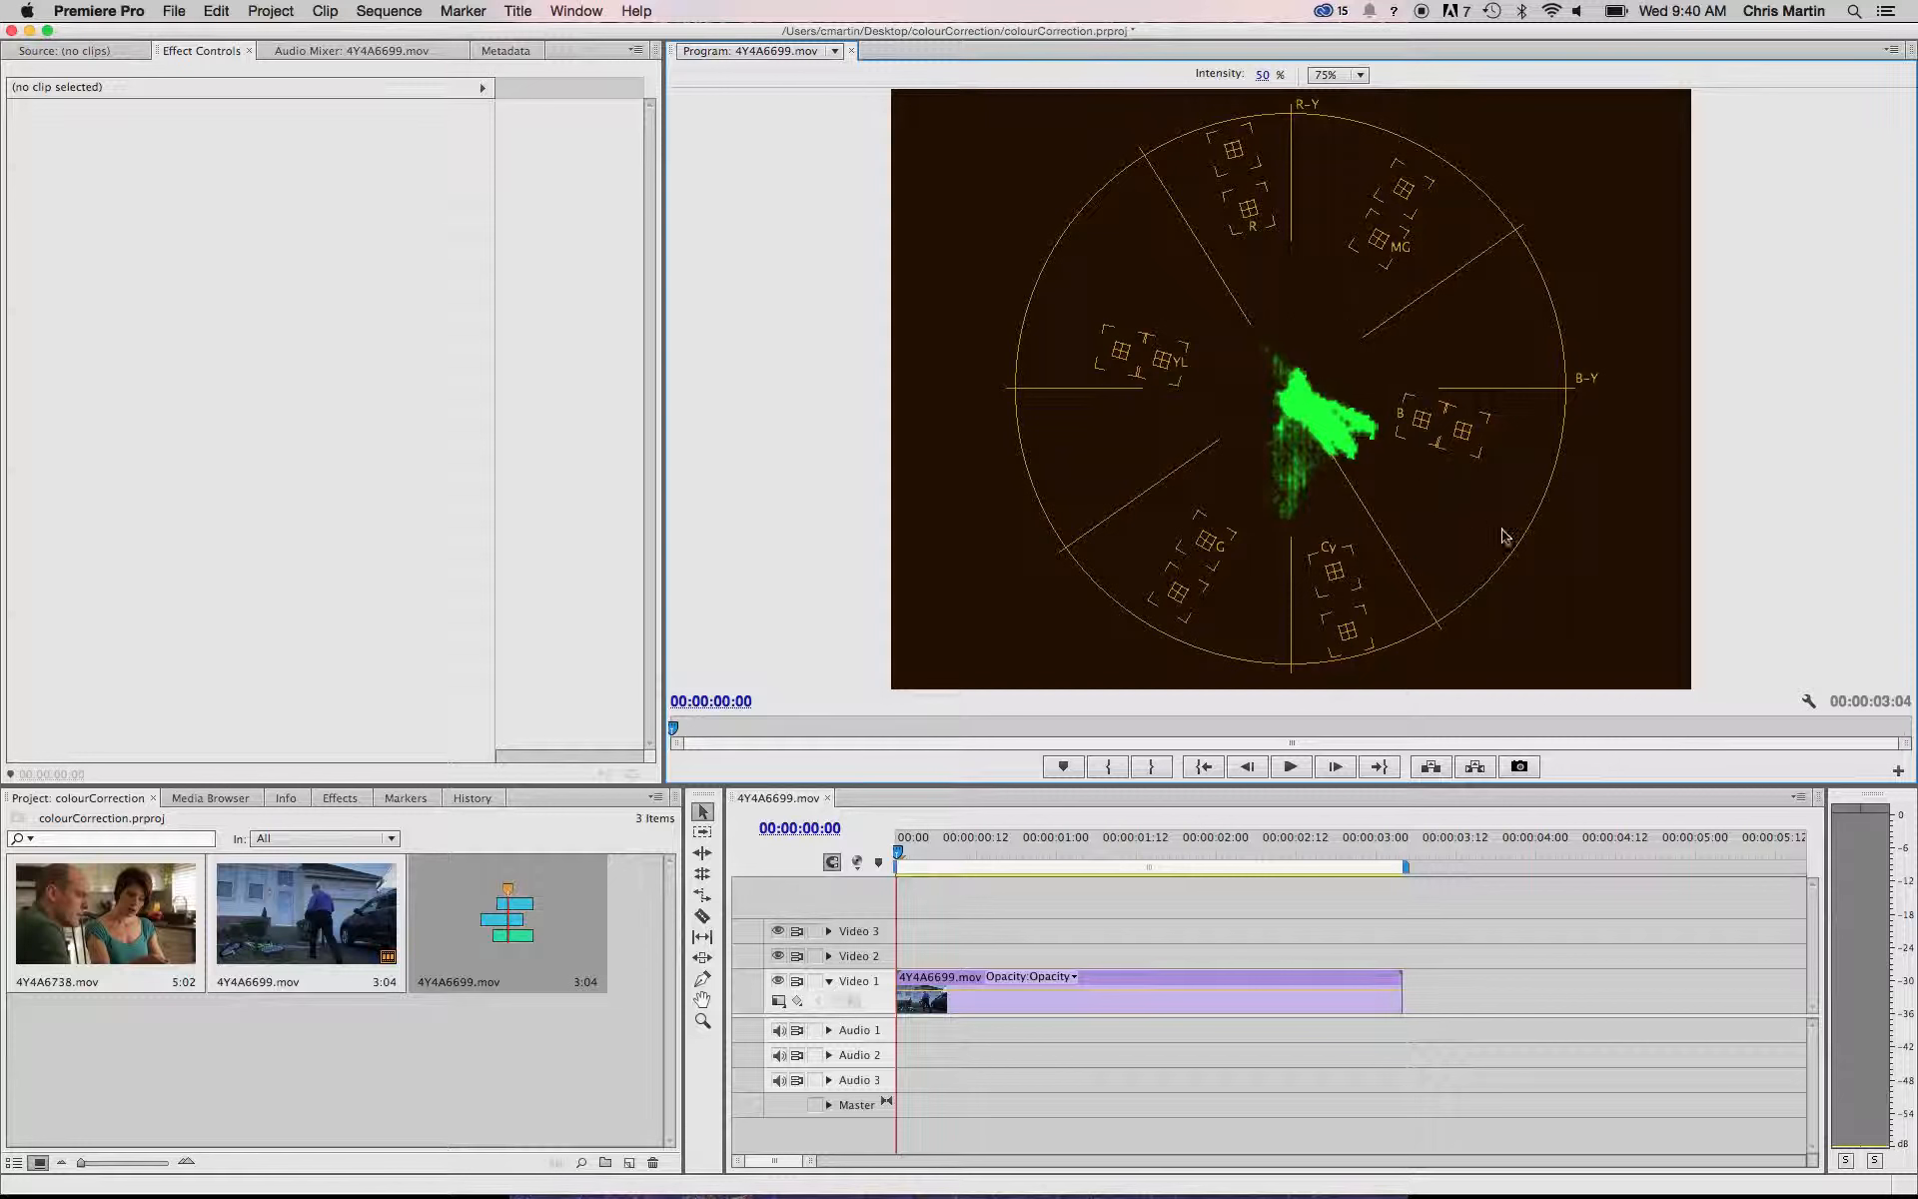
click(1808, 700)
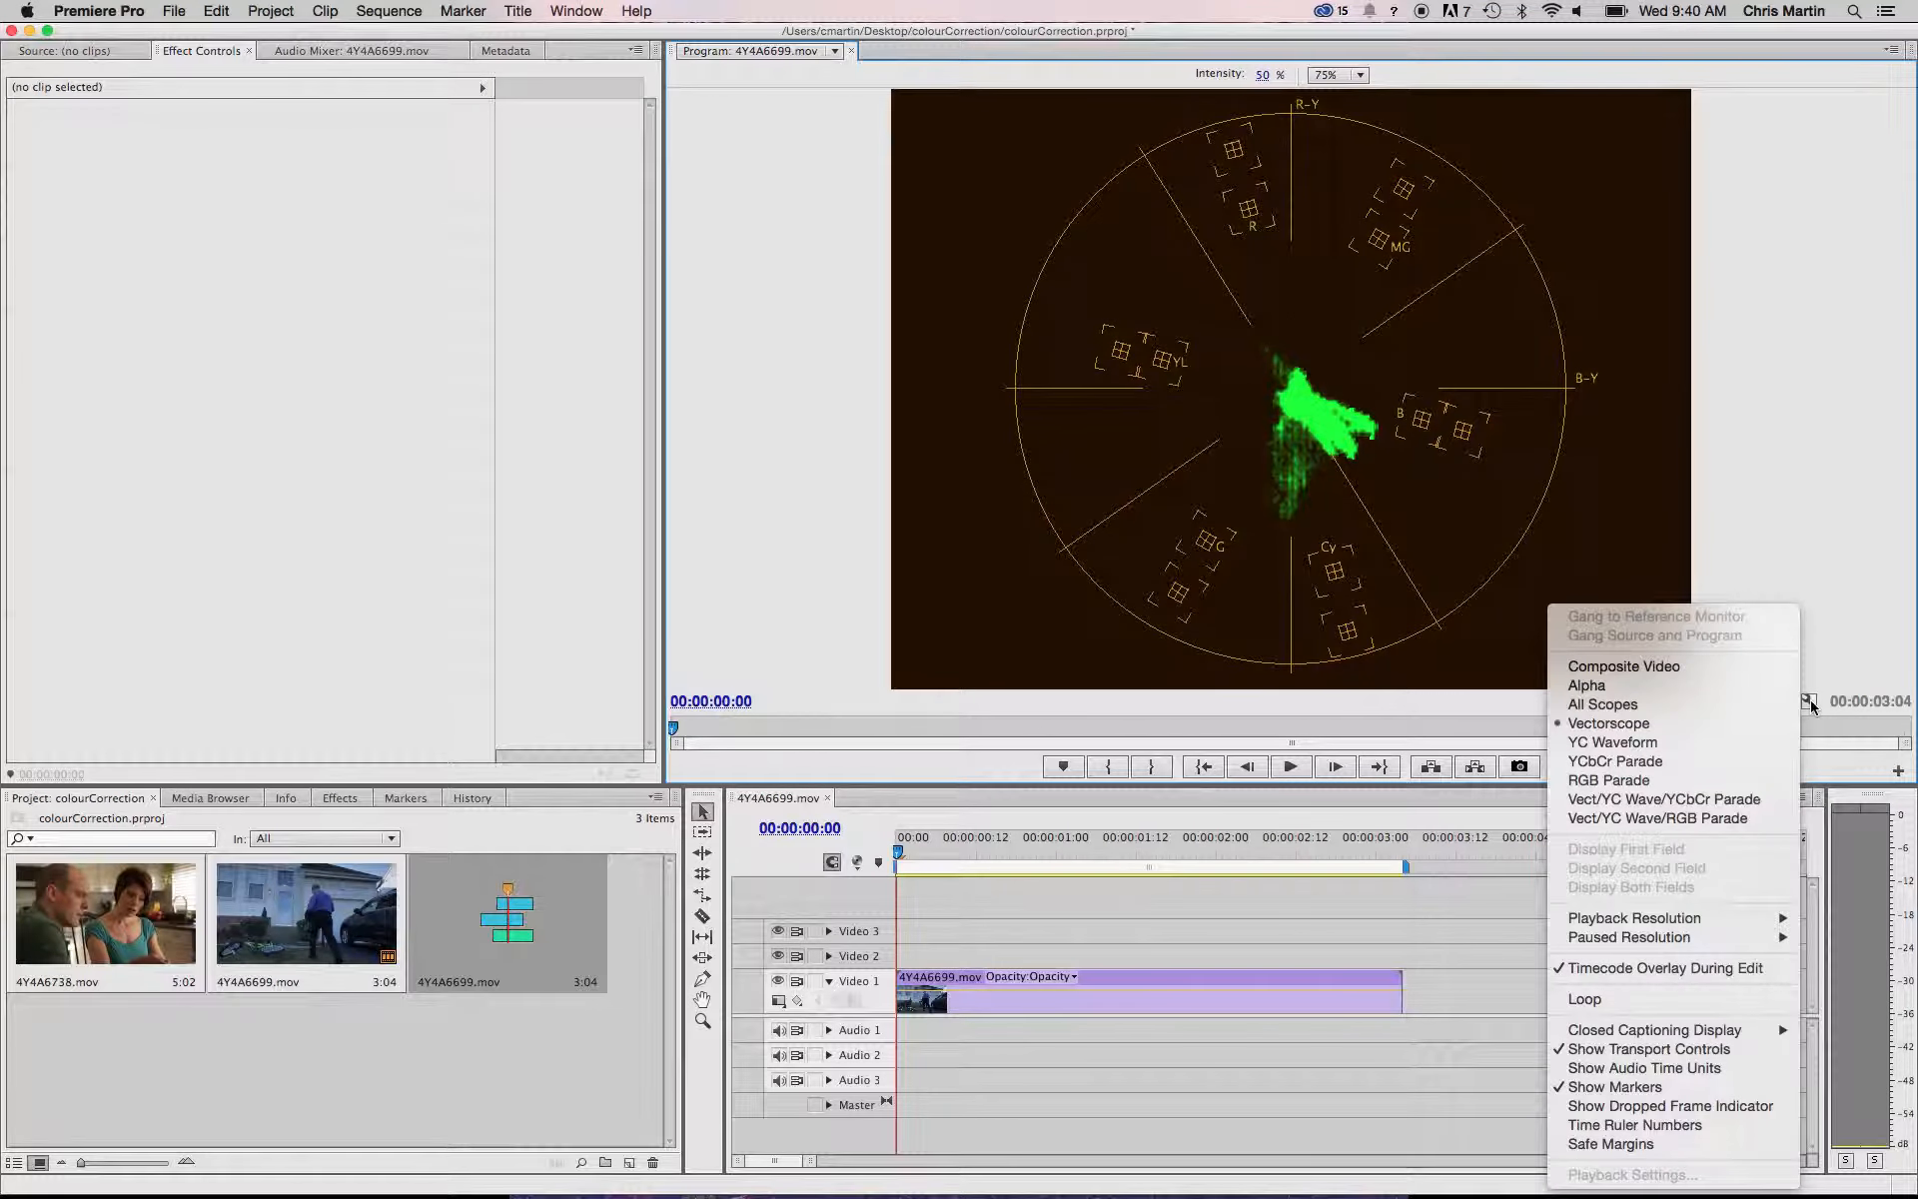
click(1722, 778)
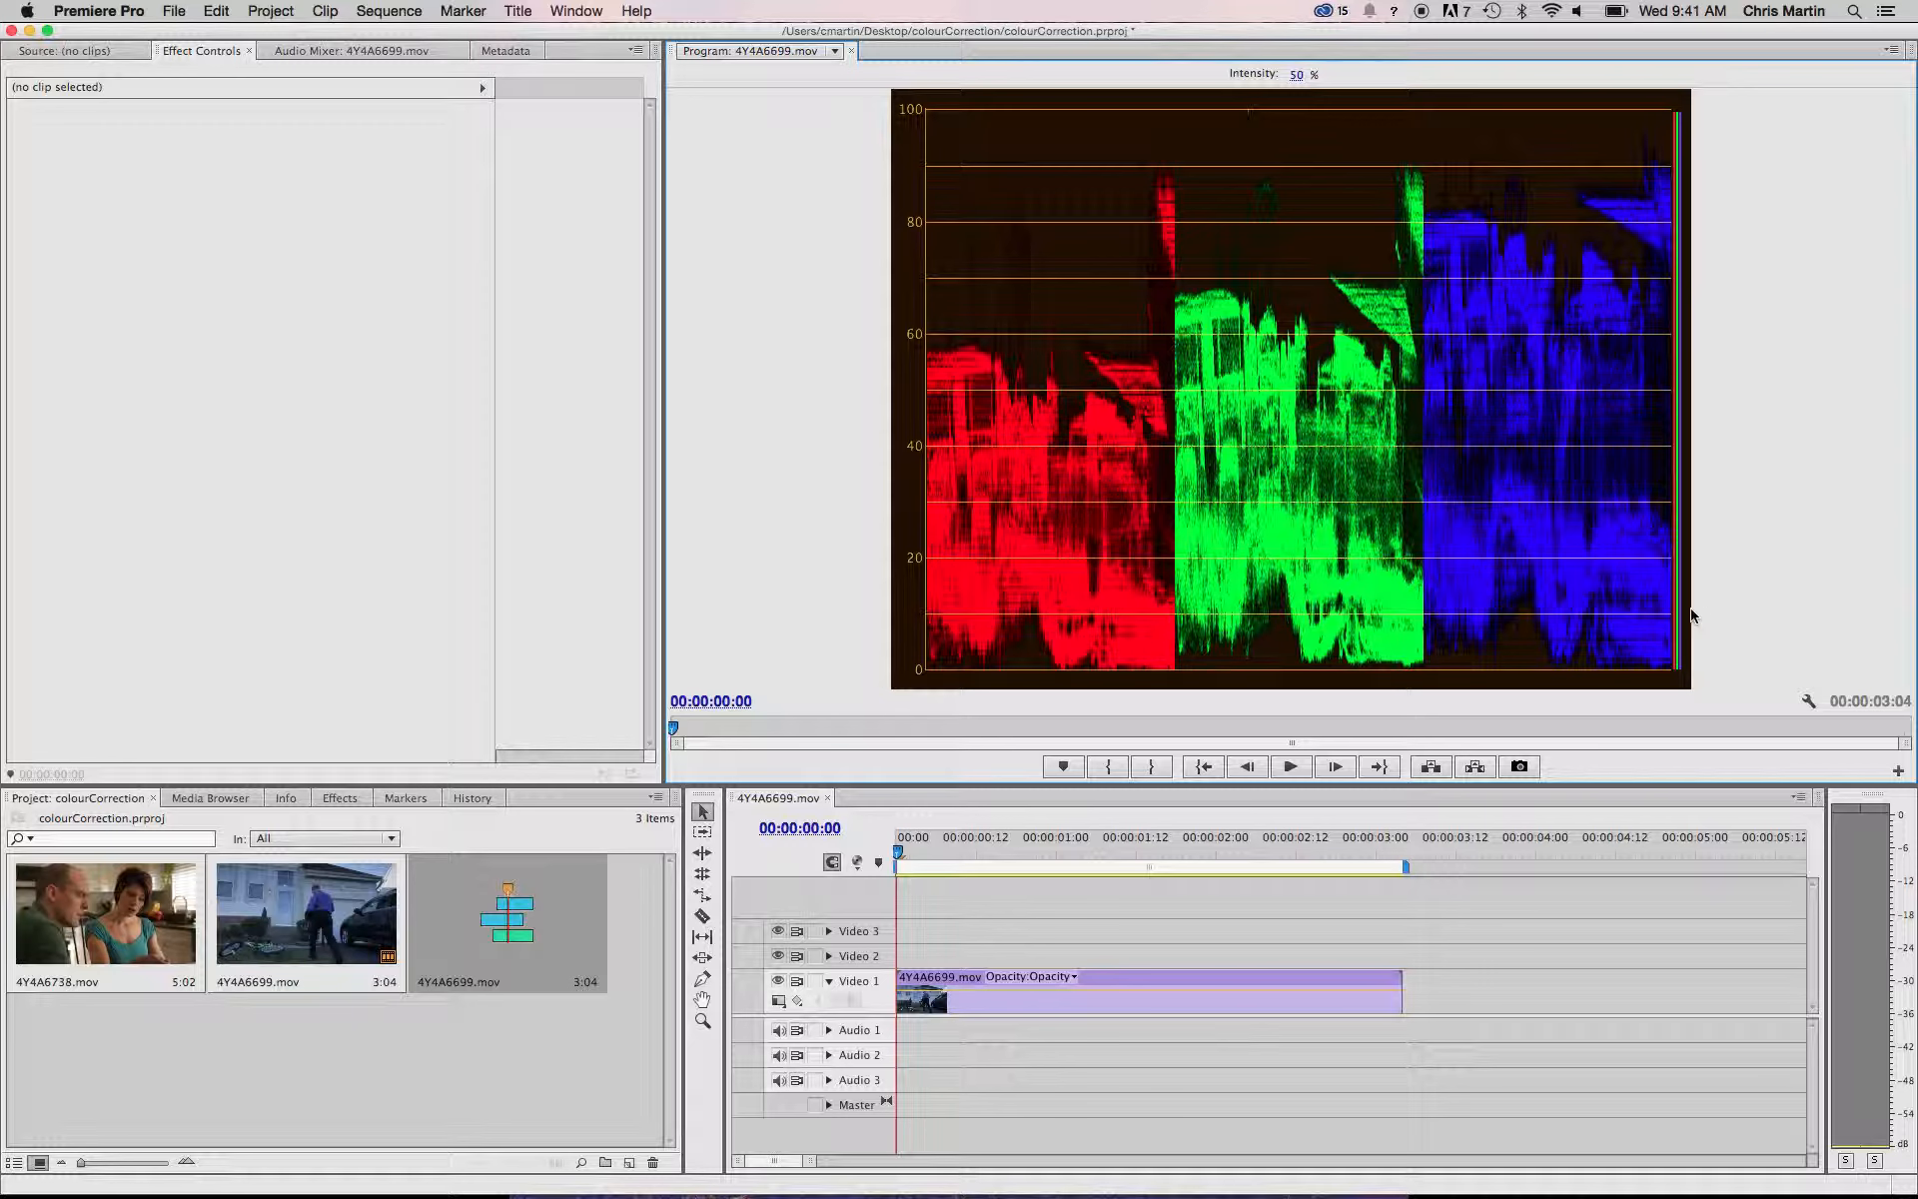
click(1805, 701)
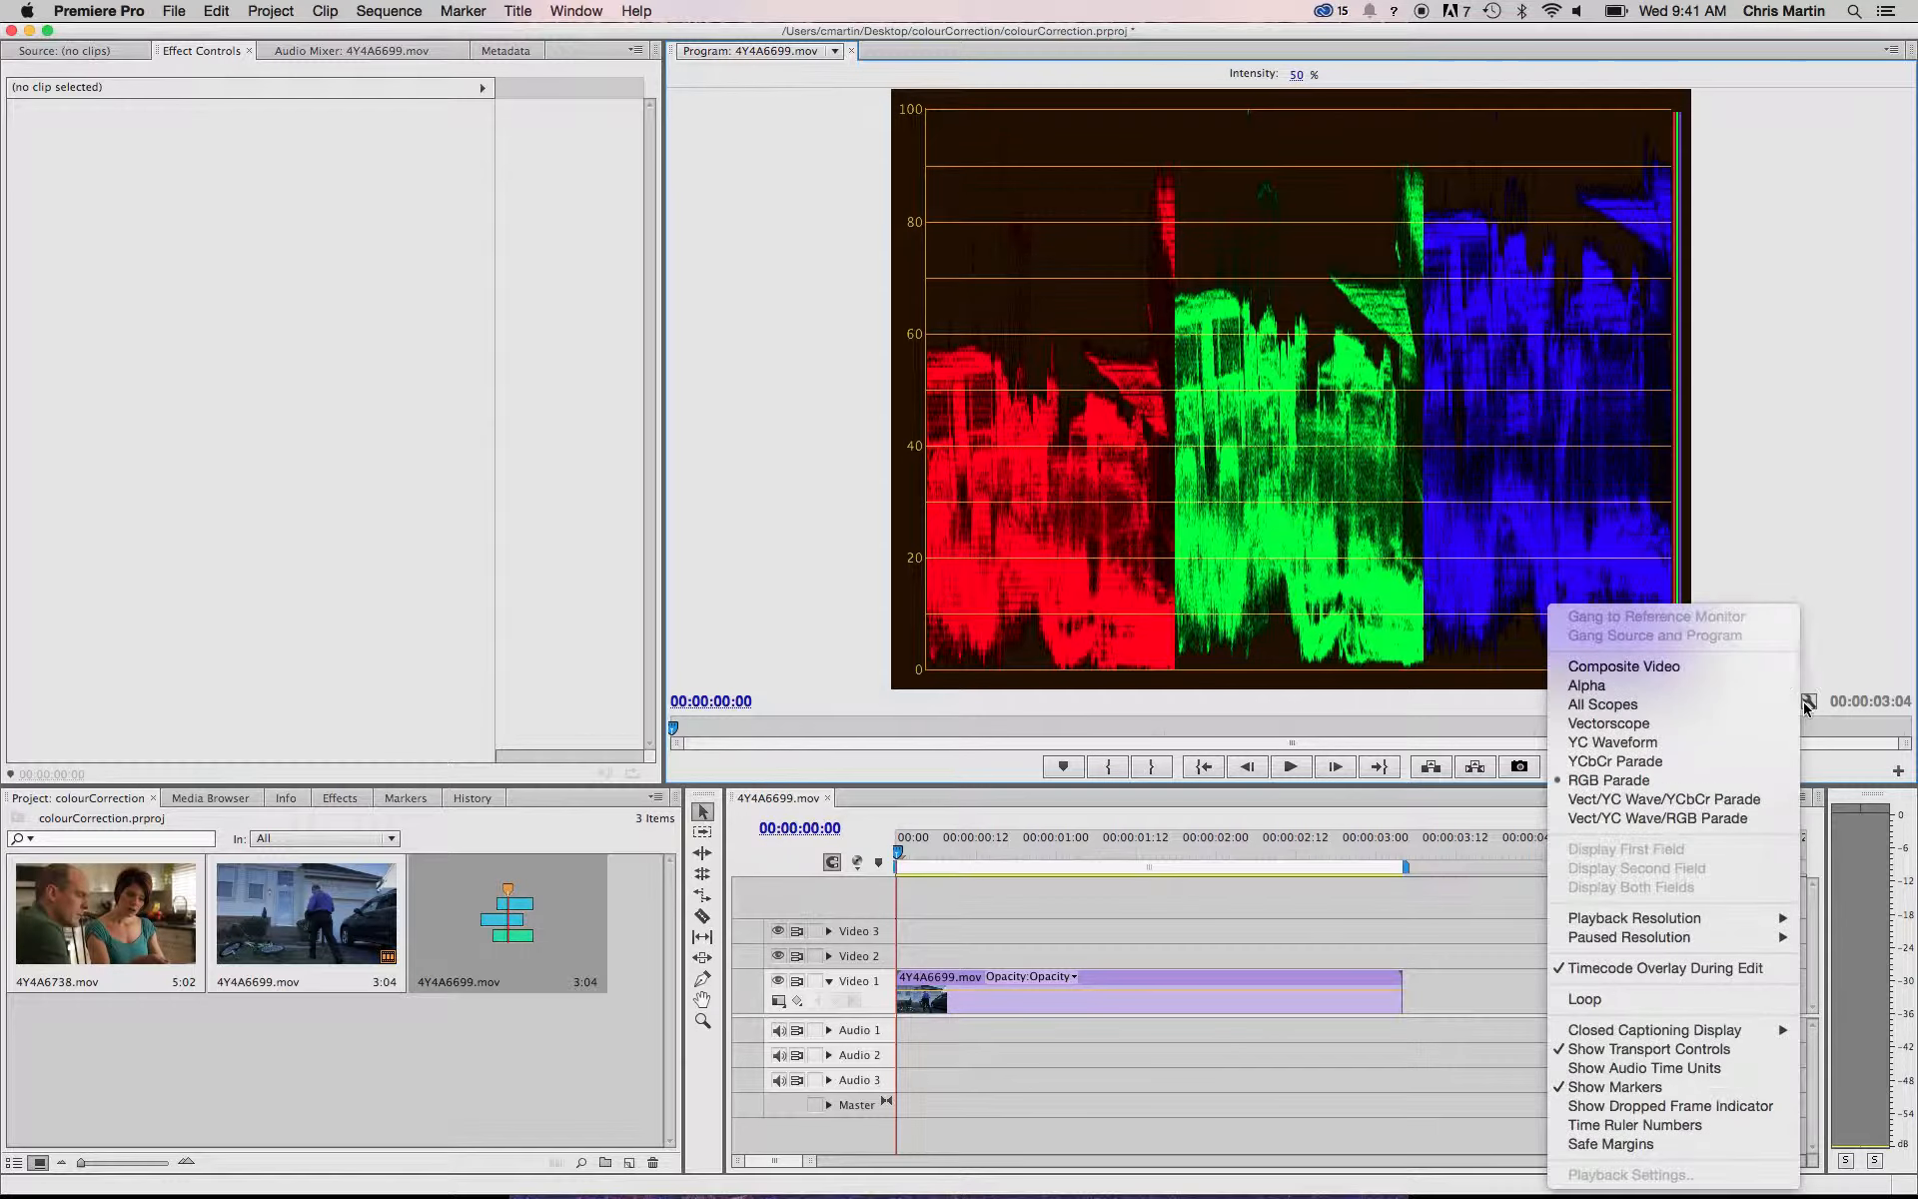
click(1757, 676)
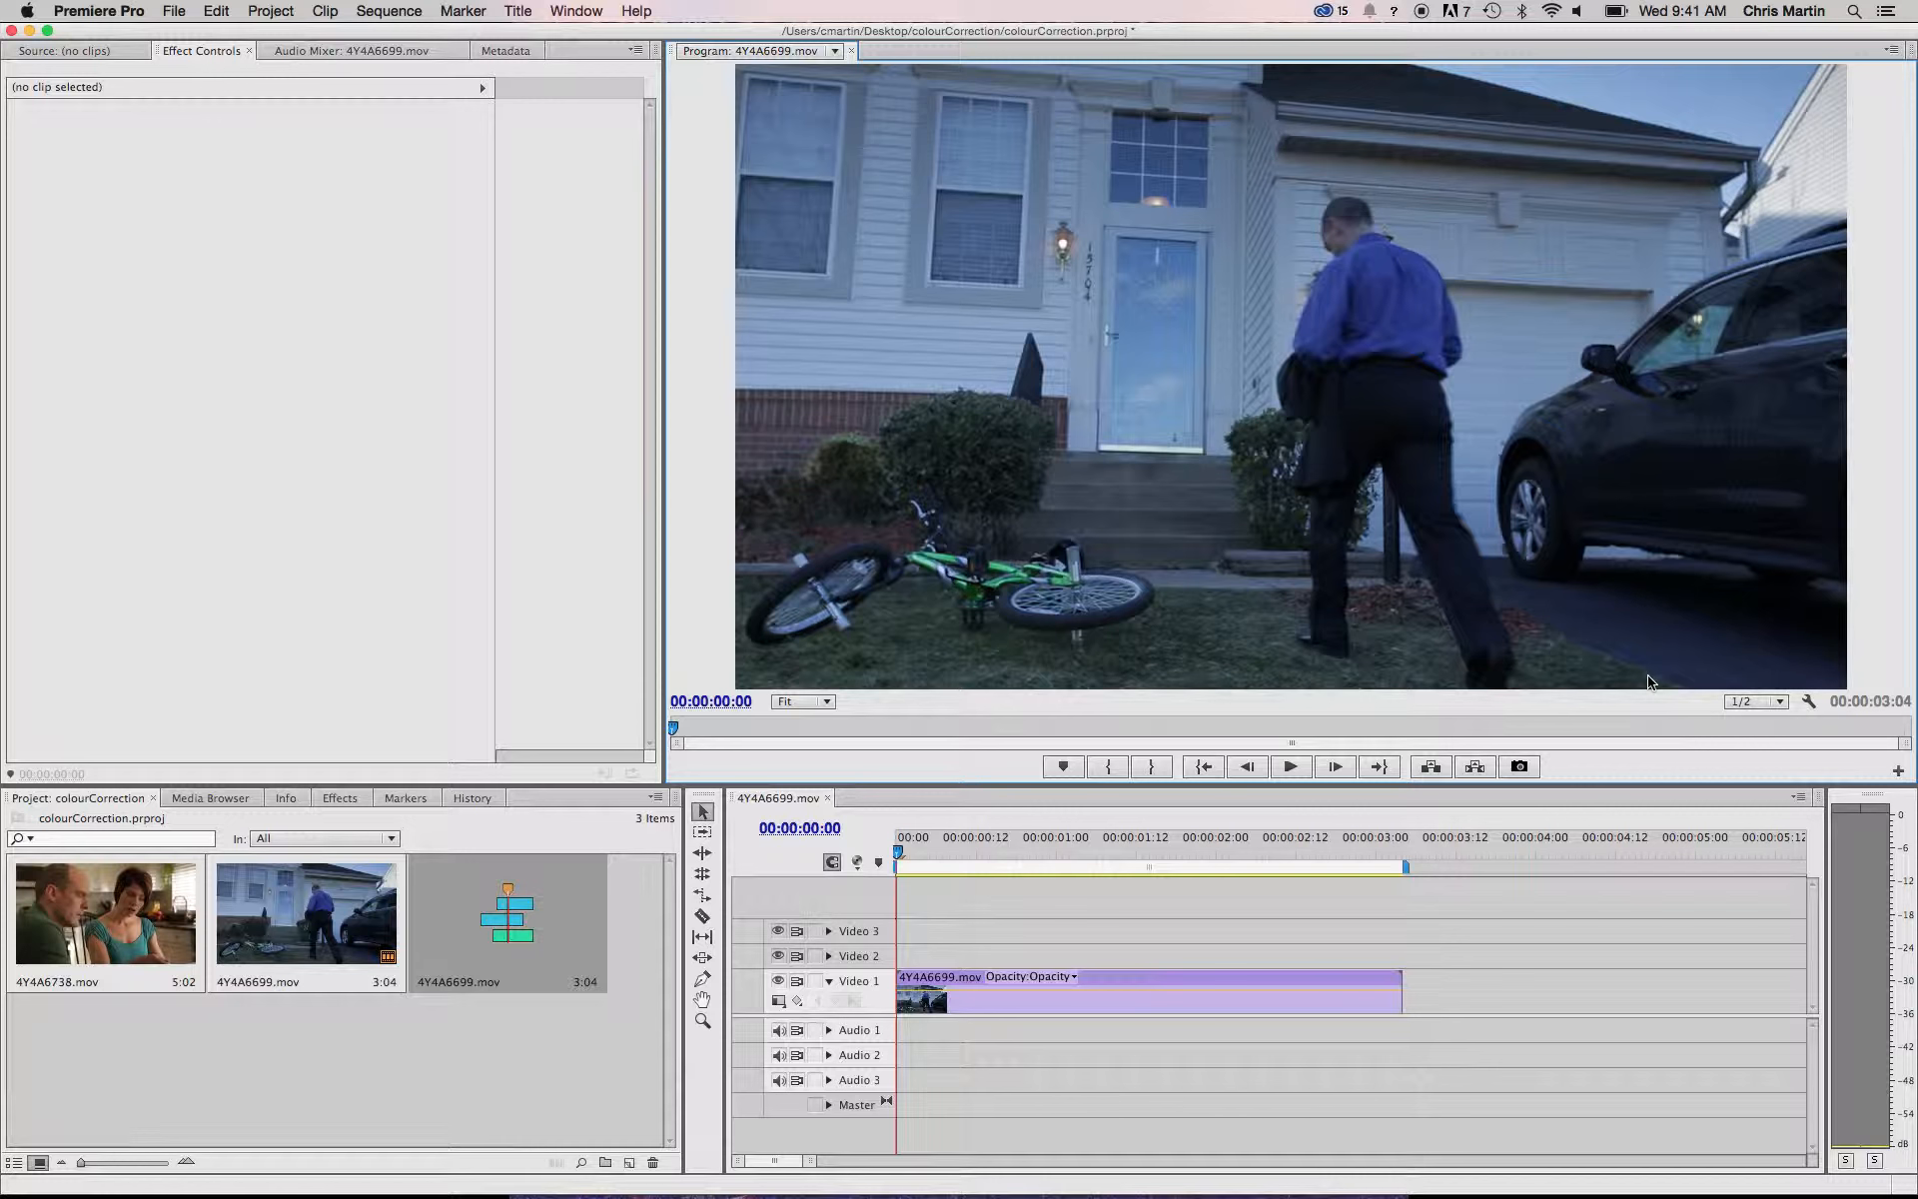
- Apply the Three-Way Color Corrector video effect to the 4Y4A6699.mov clip on Video 1 and widen the effect controls area
click(340, 798)
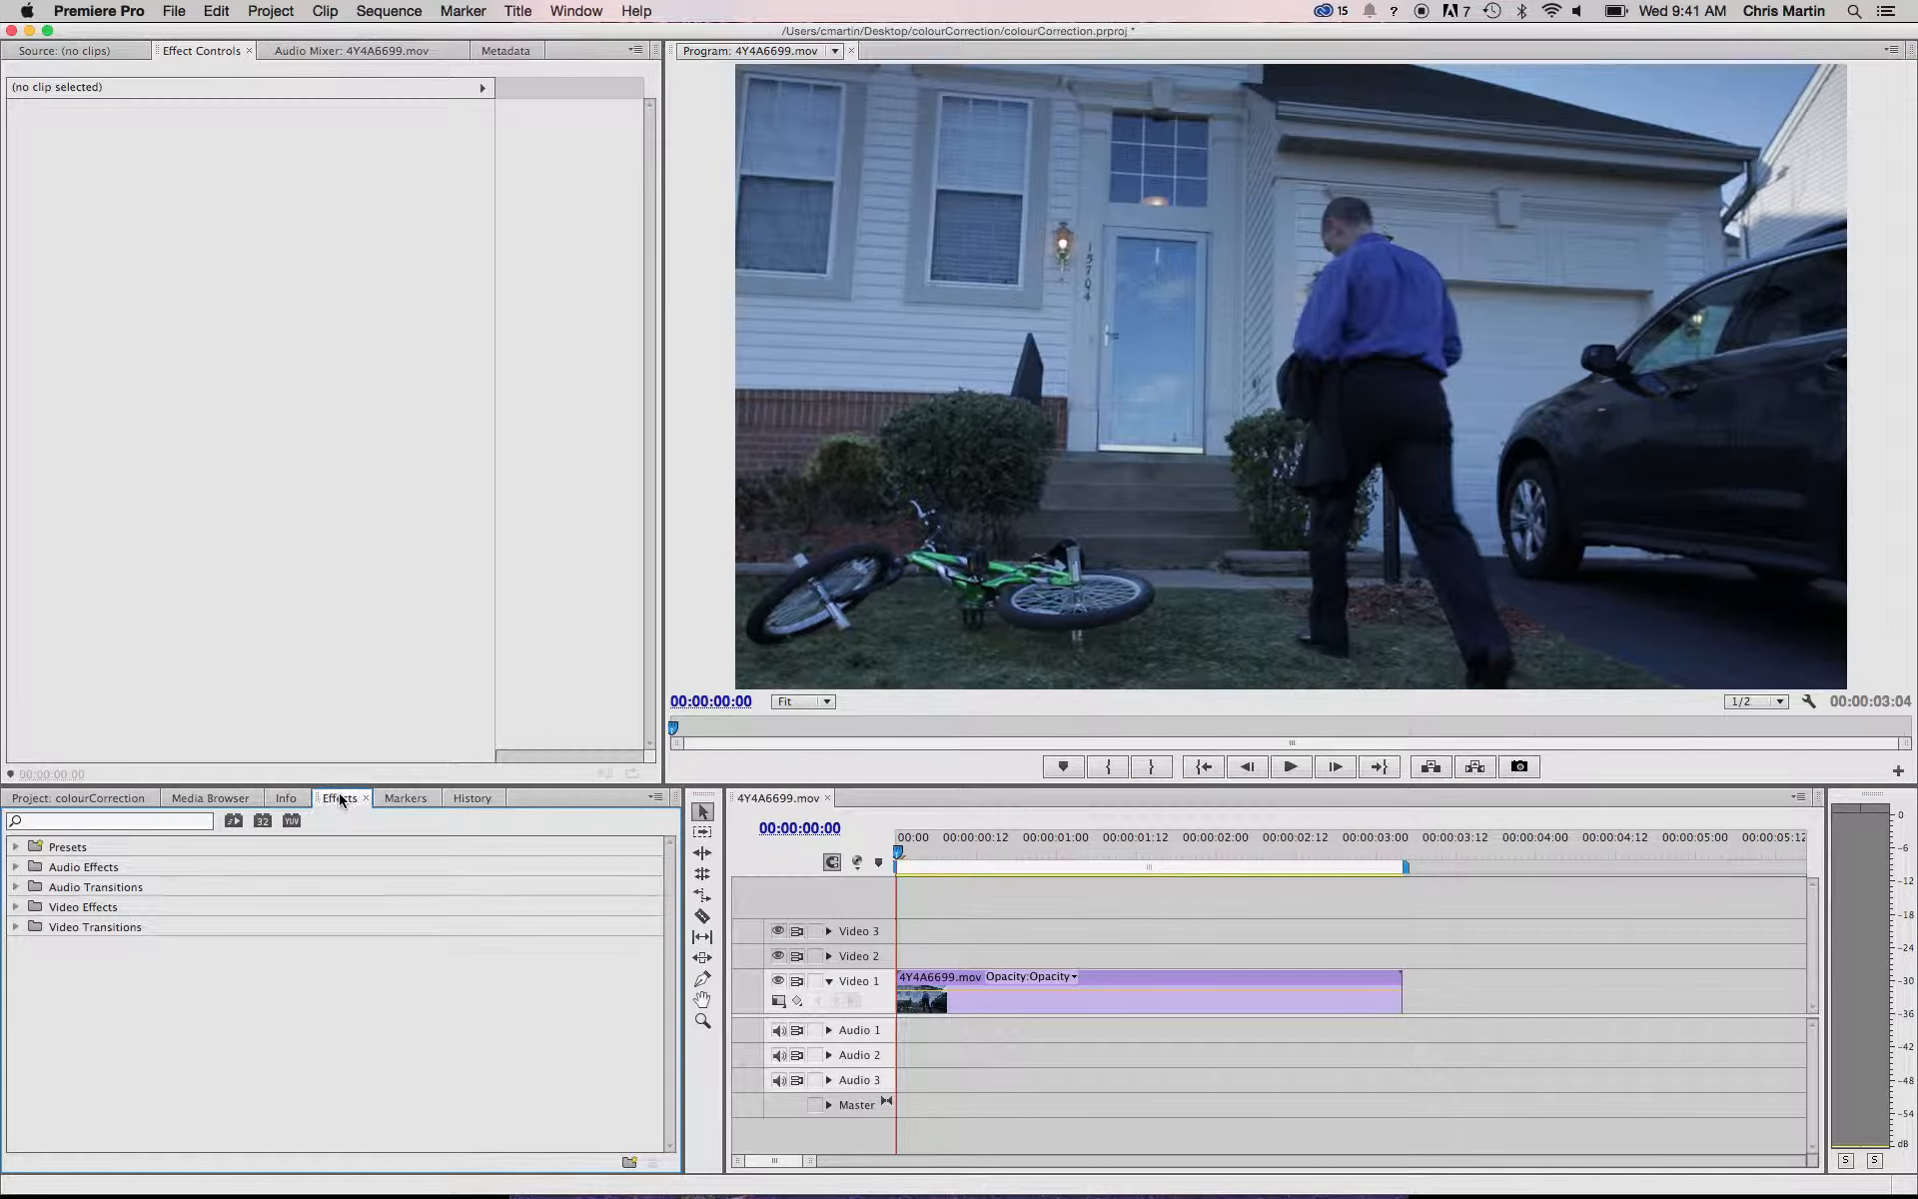
click(101, 821)
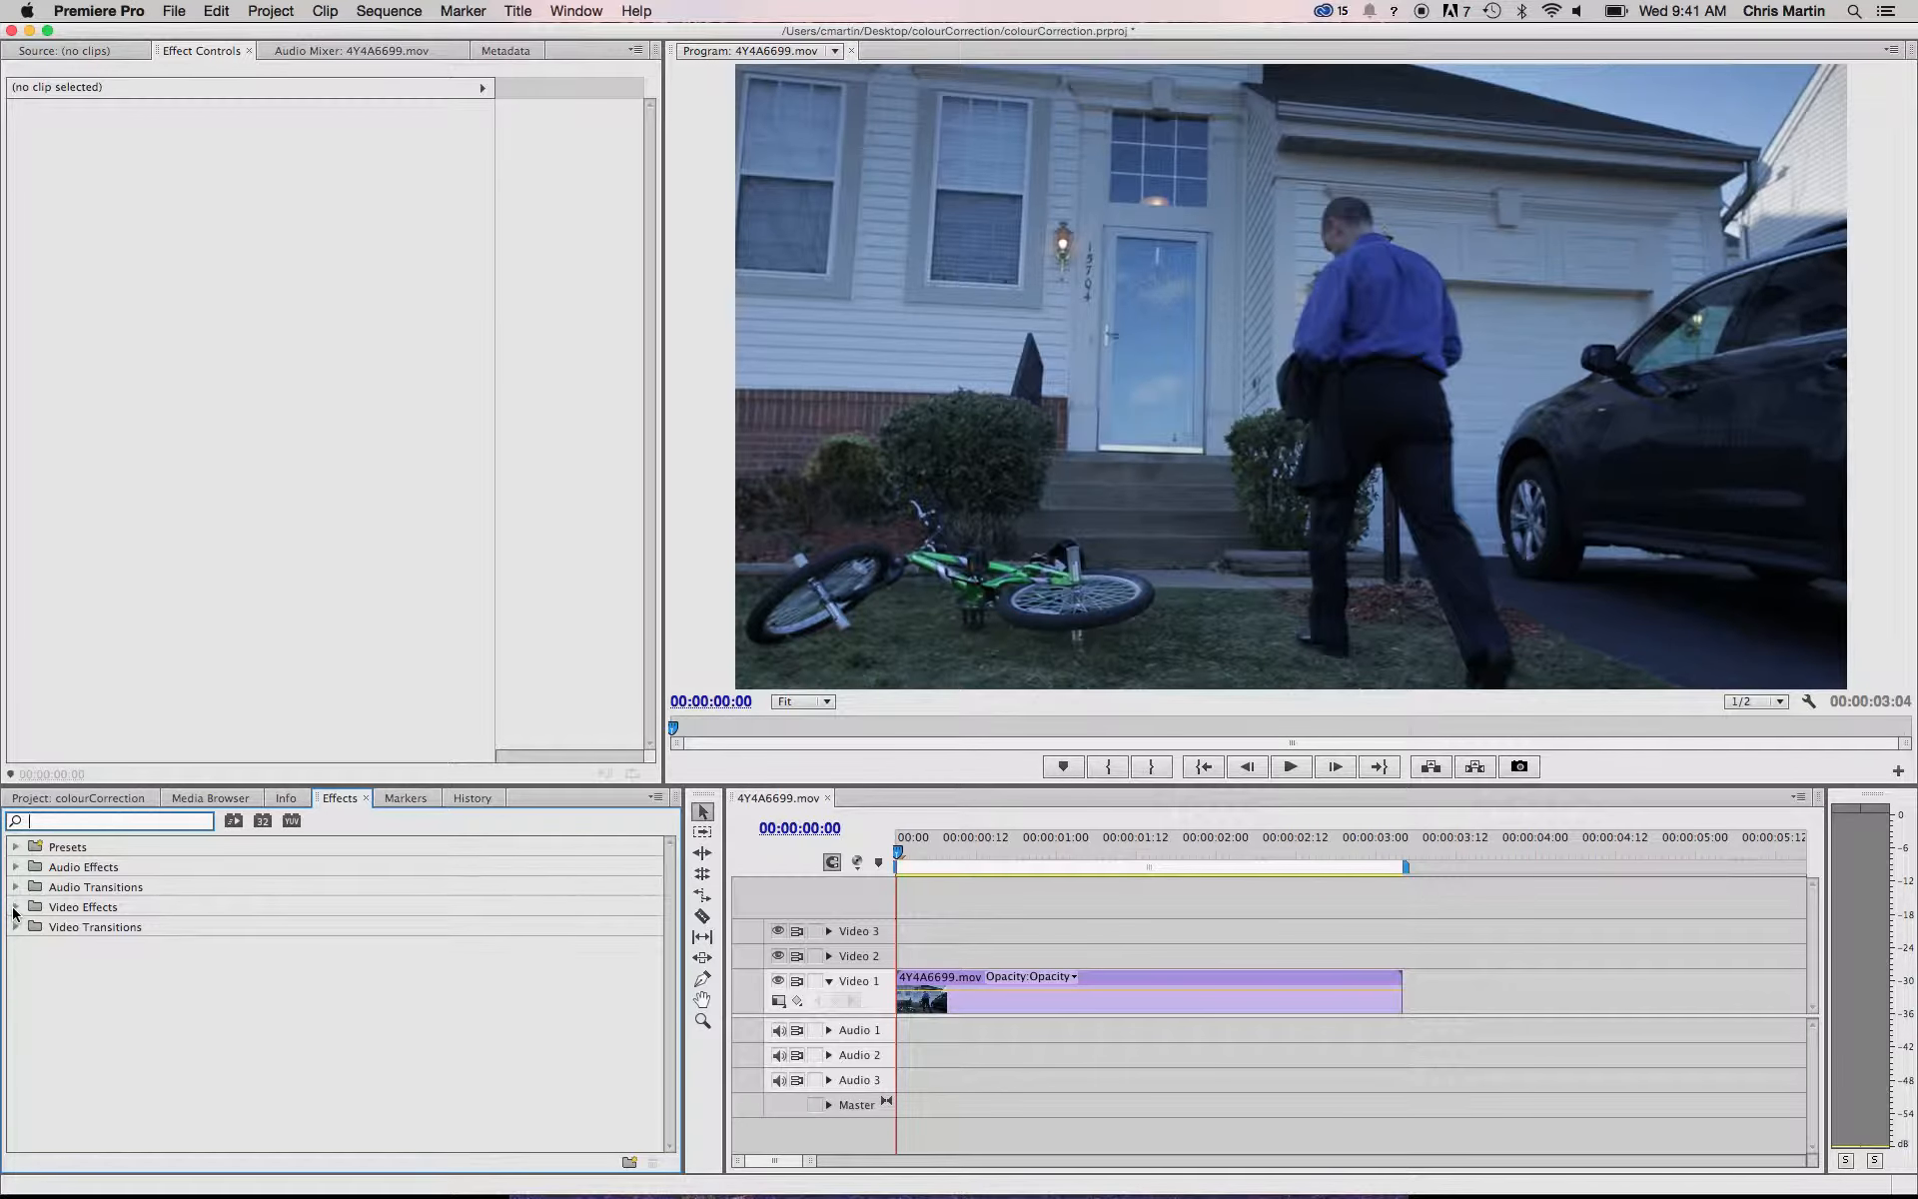
click(15, 908)
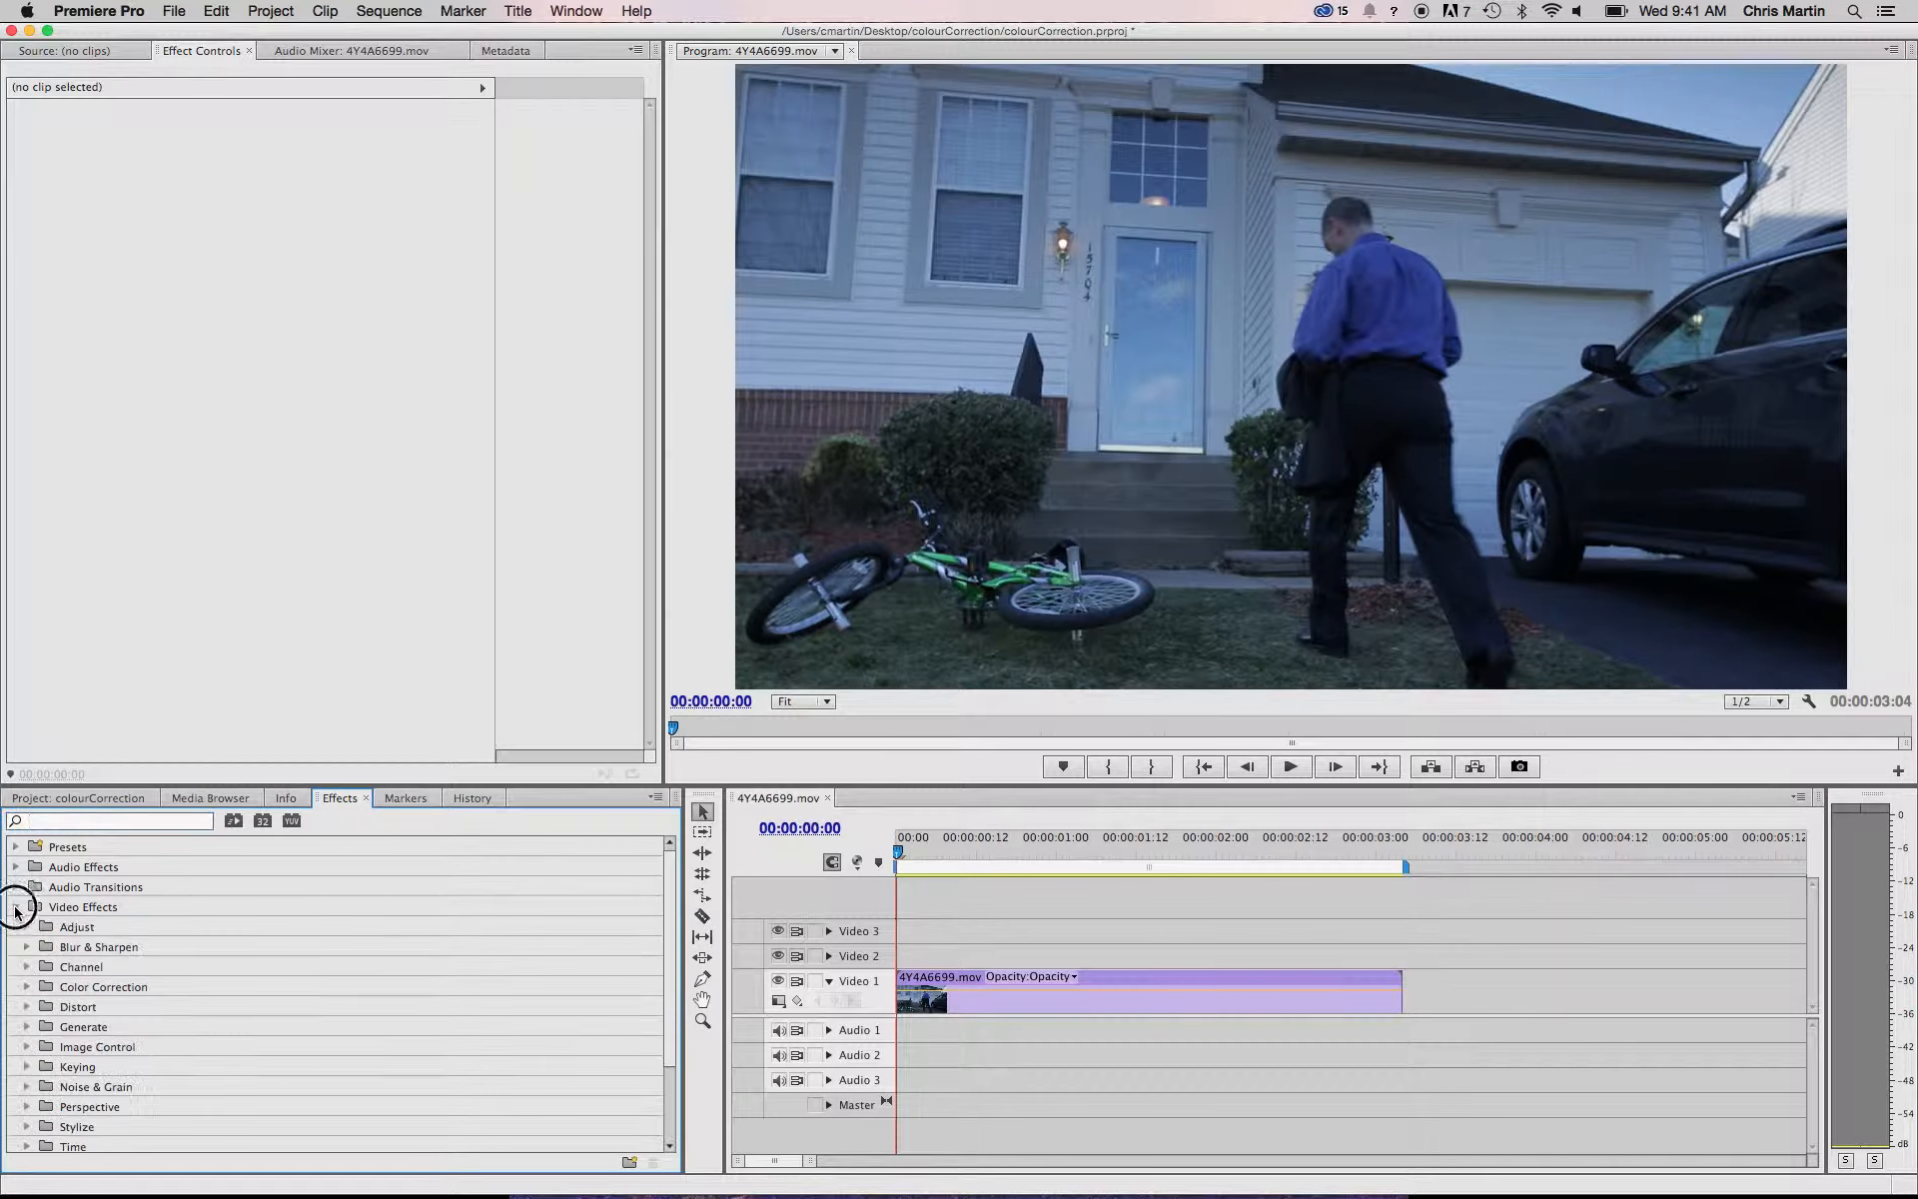
click(33, 986)
scroll(107, 1026, down, 3)
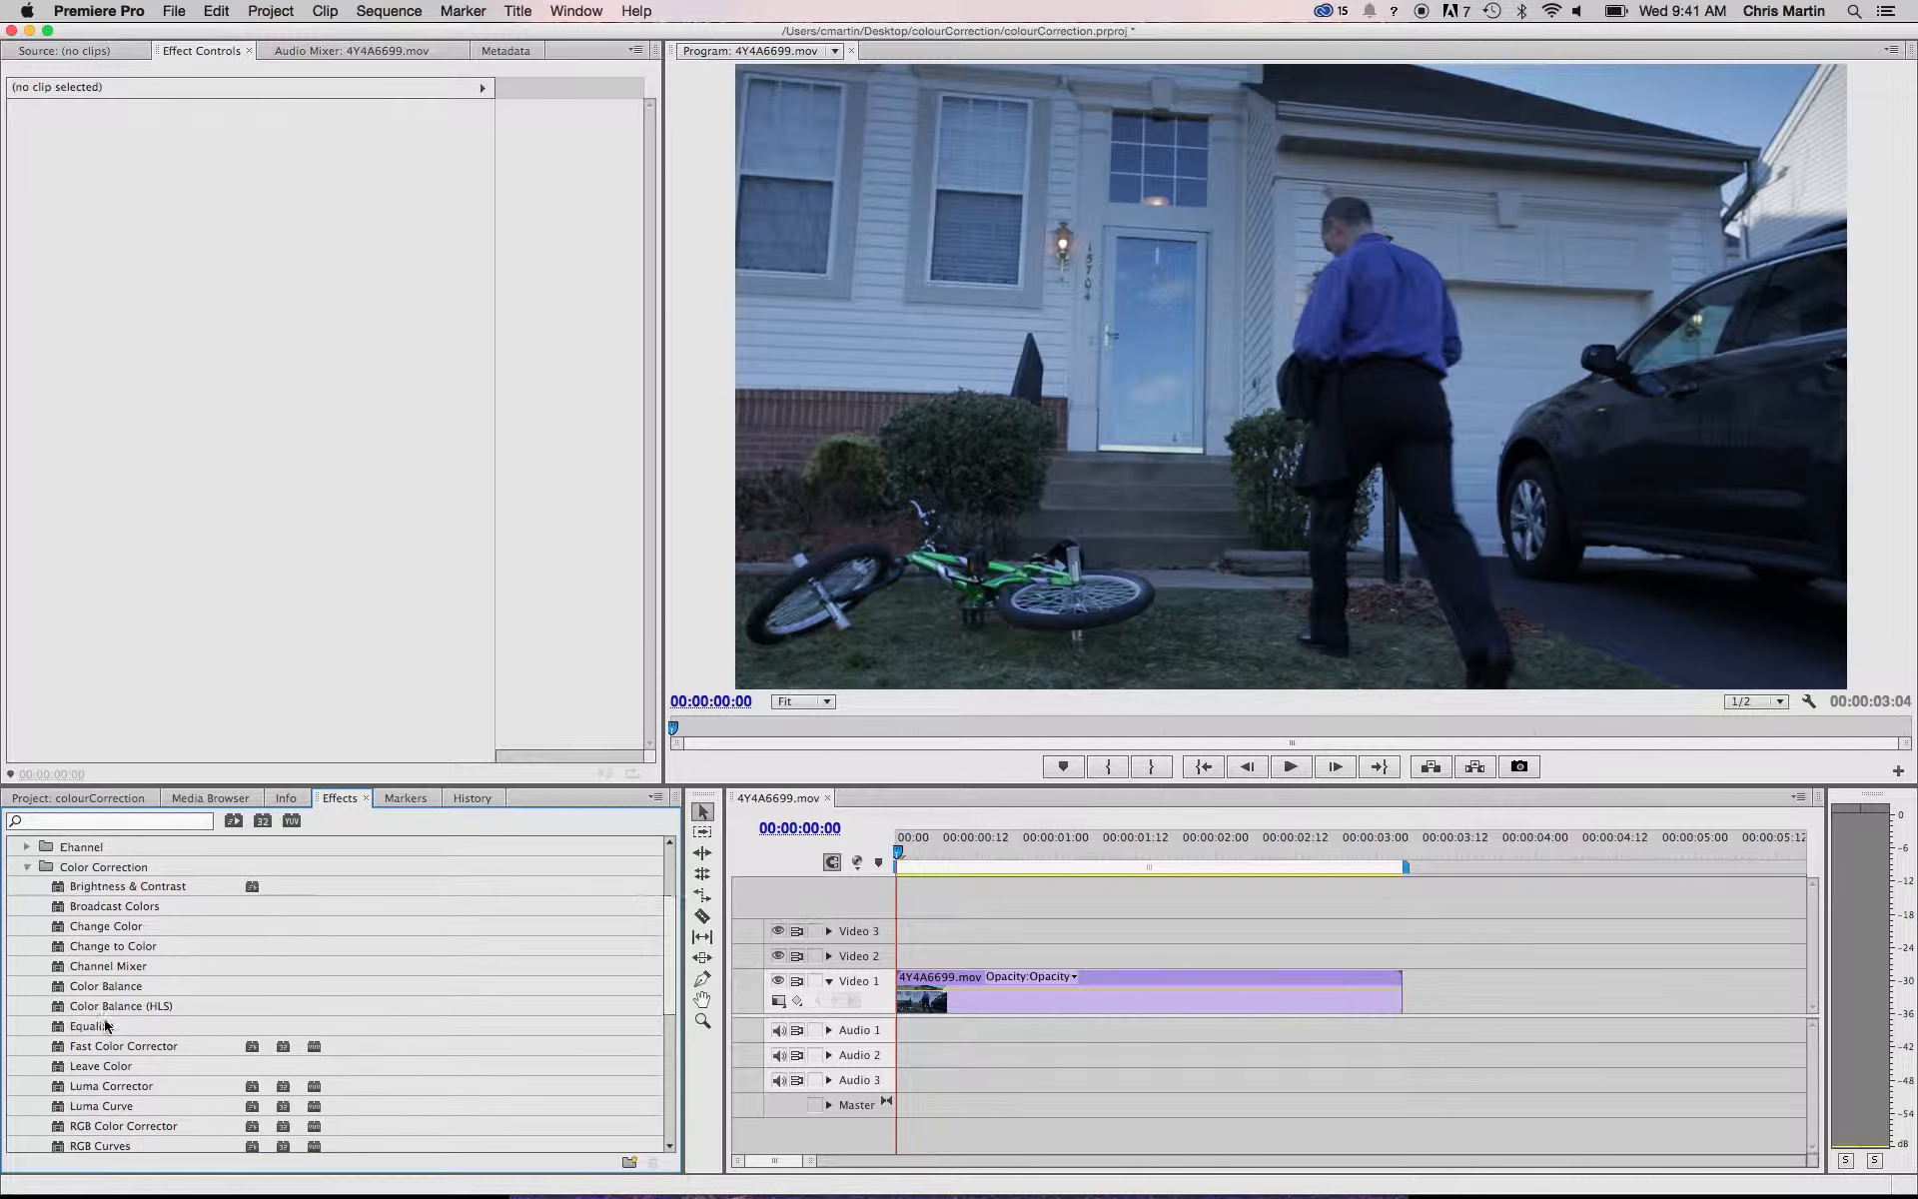
scroll(107, 1026, down, 3)
click(112, 1047)
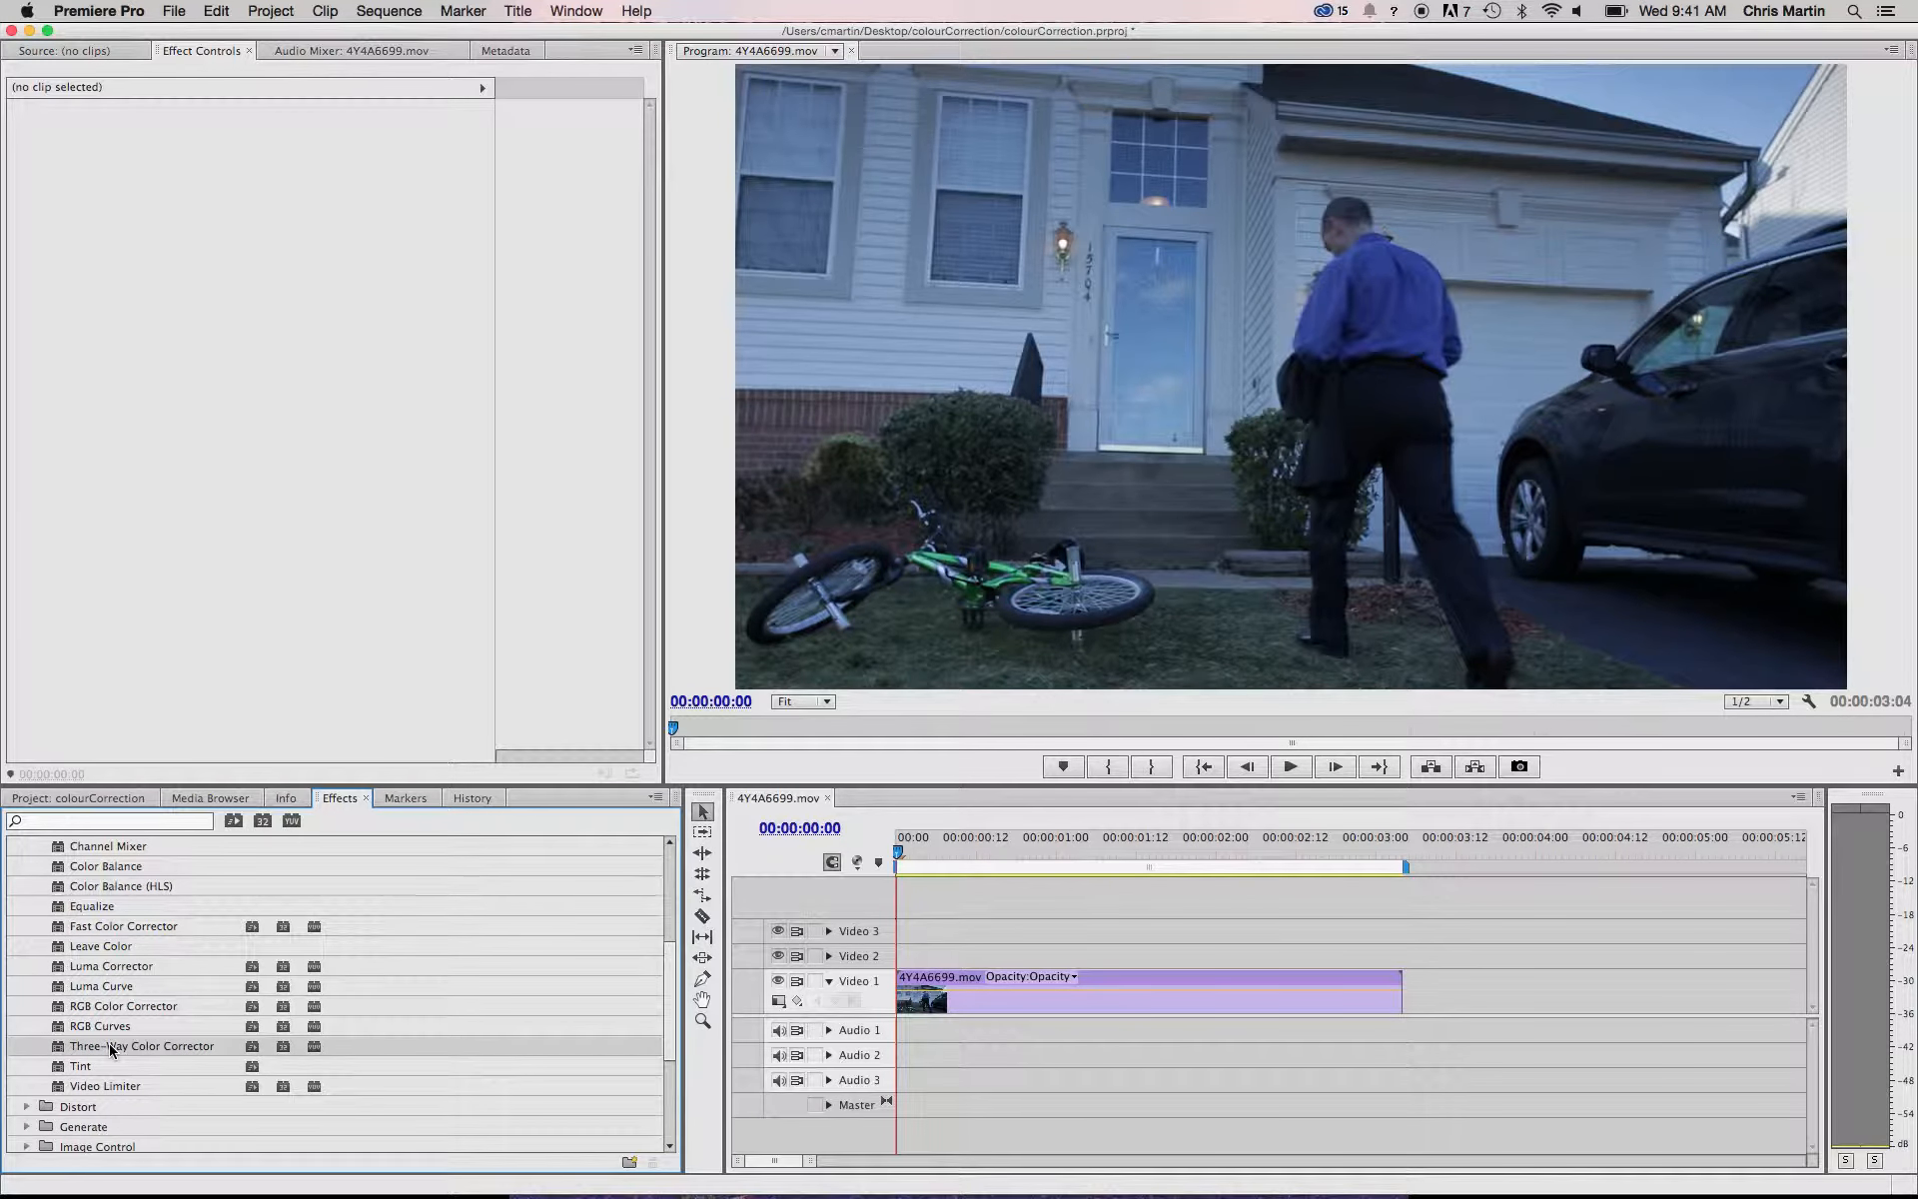
drag(137, 1049, 1027, 987)
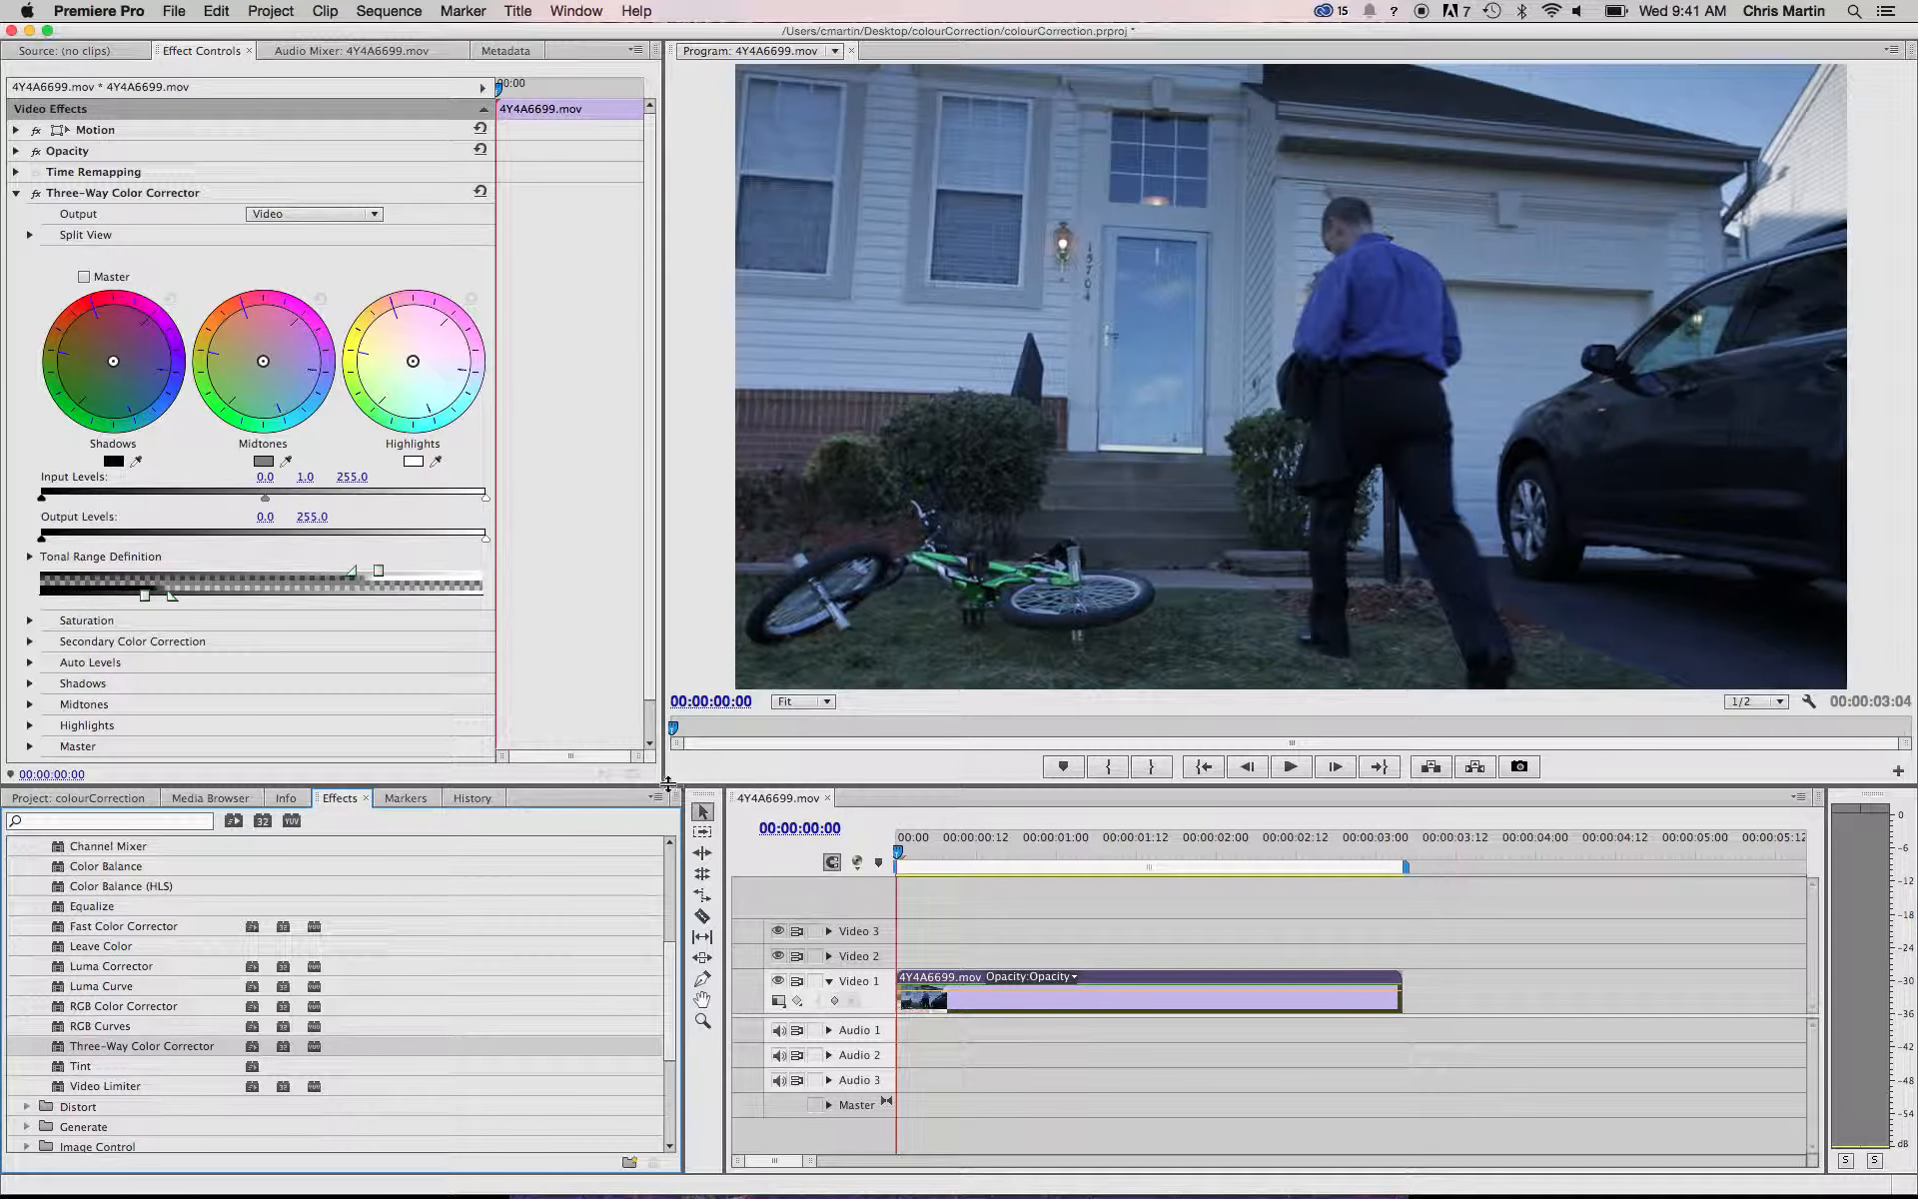
click(209, 51)
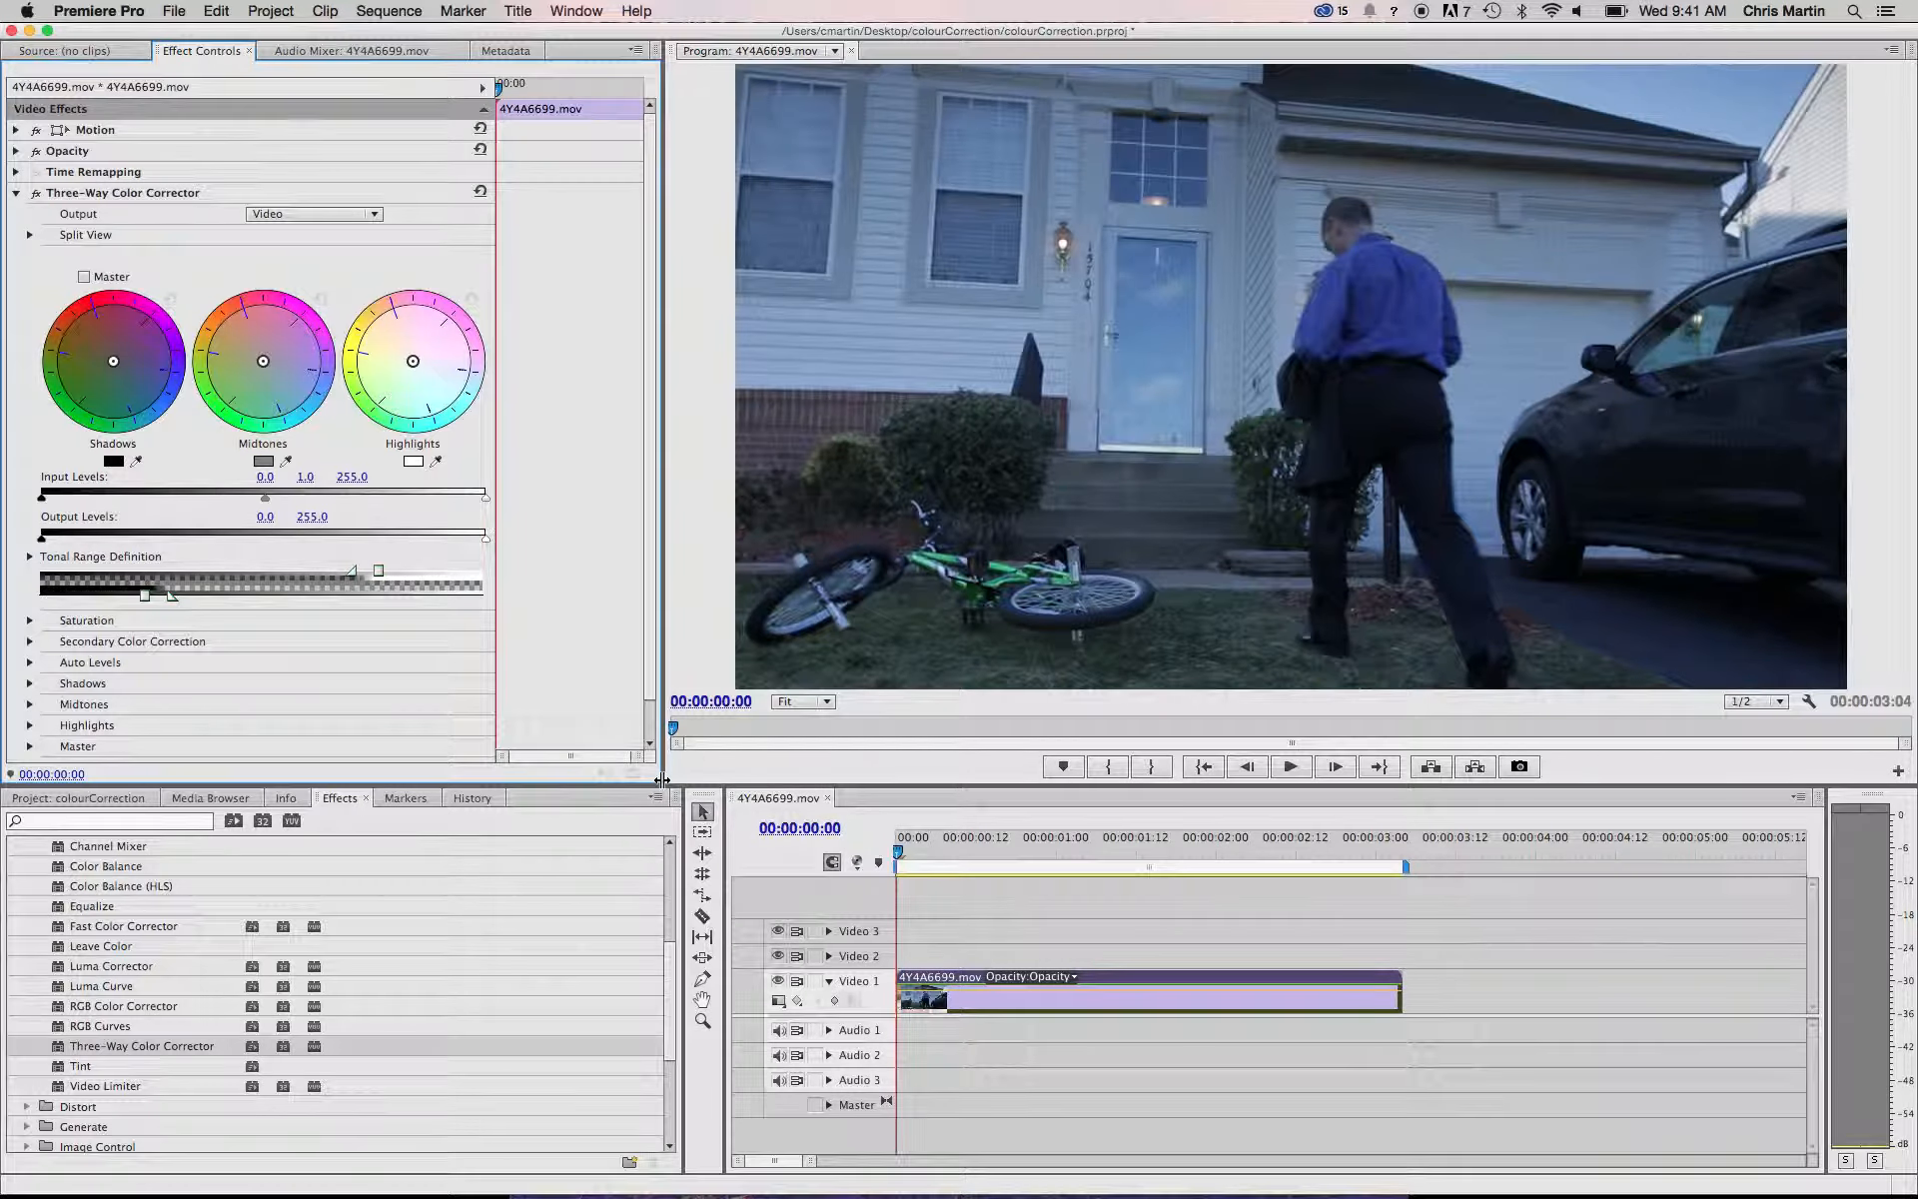
drag(663, 782, 909, 770)
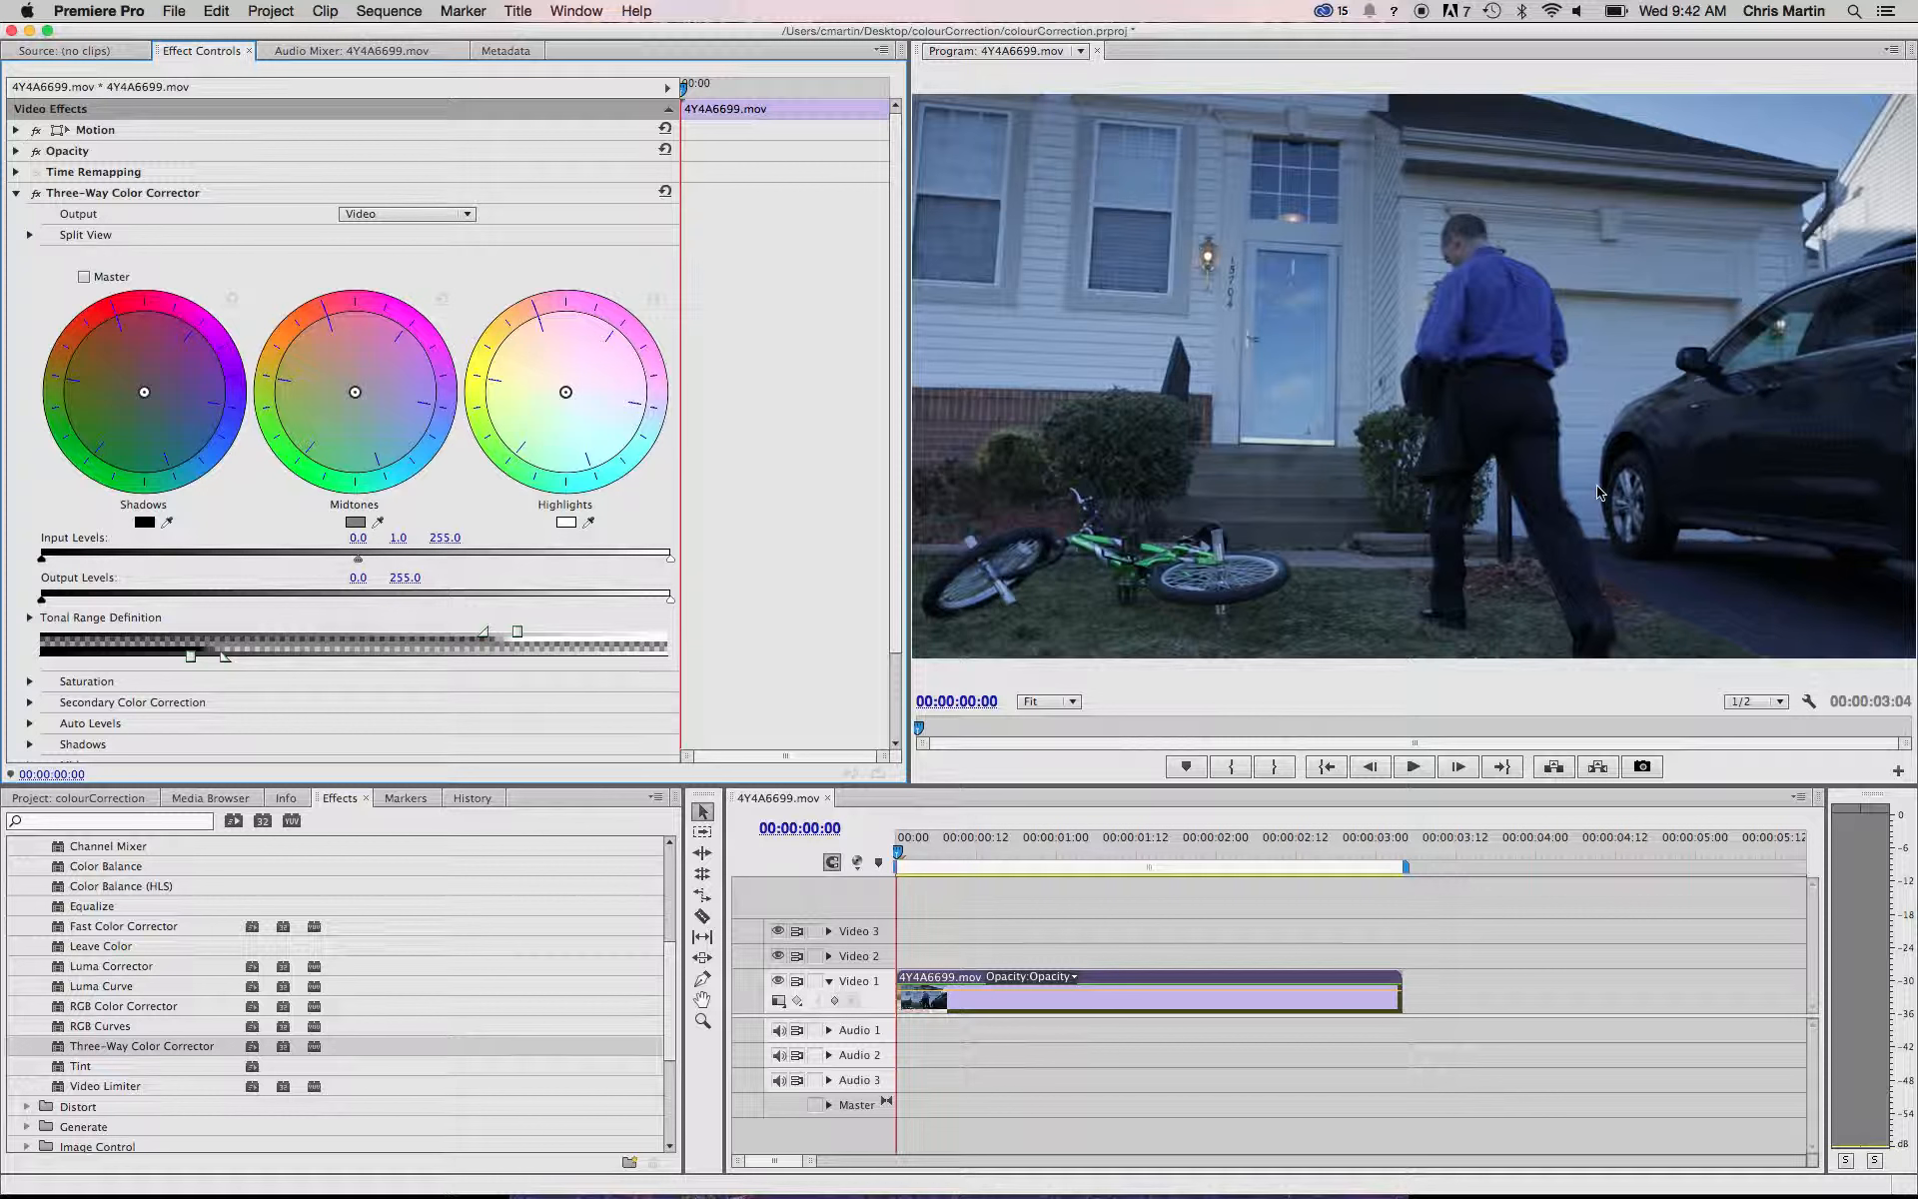
- With the YC Waveform shown, set the Three-Way Color Corrector's black input level to 8.9 and white input level to 189.4
click(1808, 701)
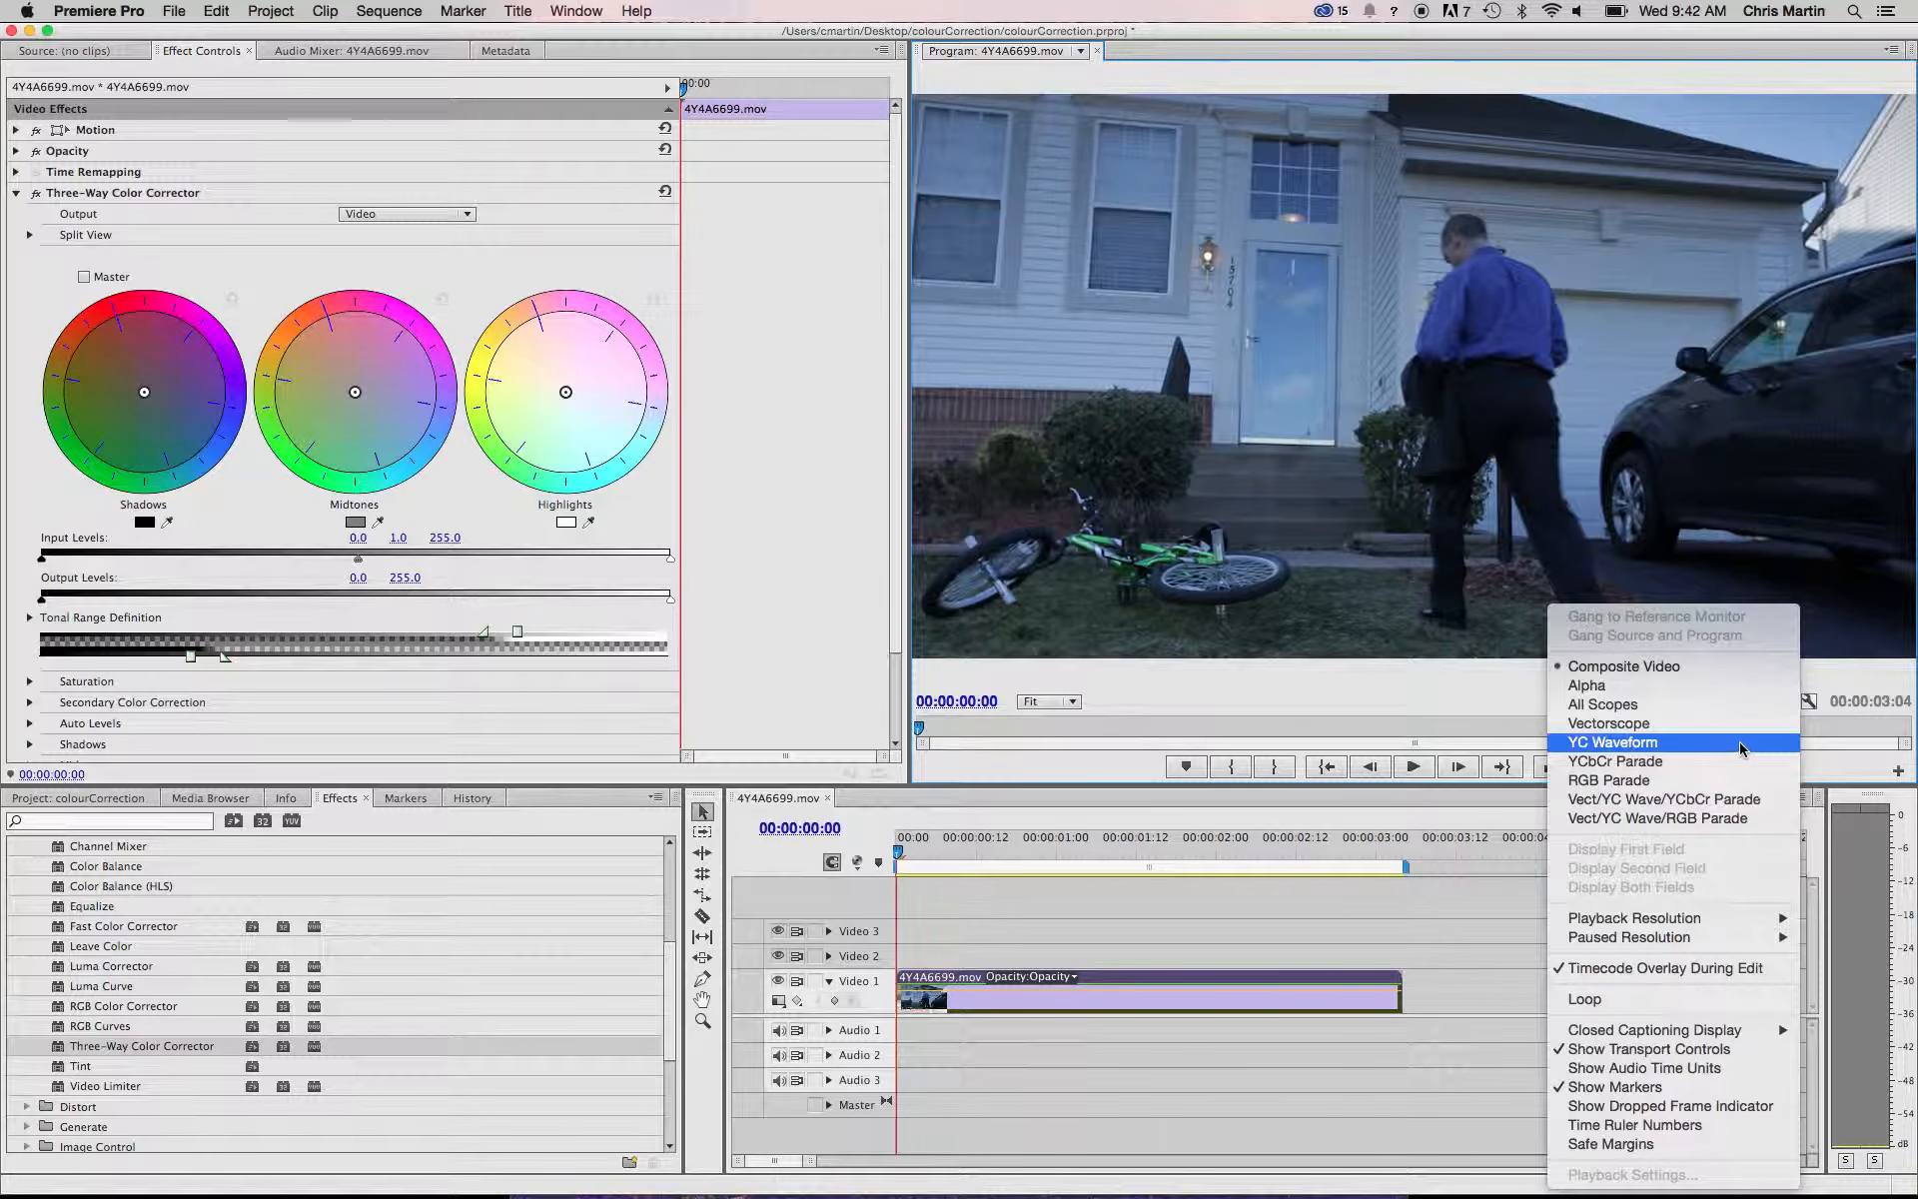
click(1732, 759)
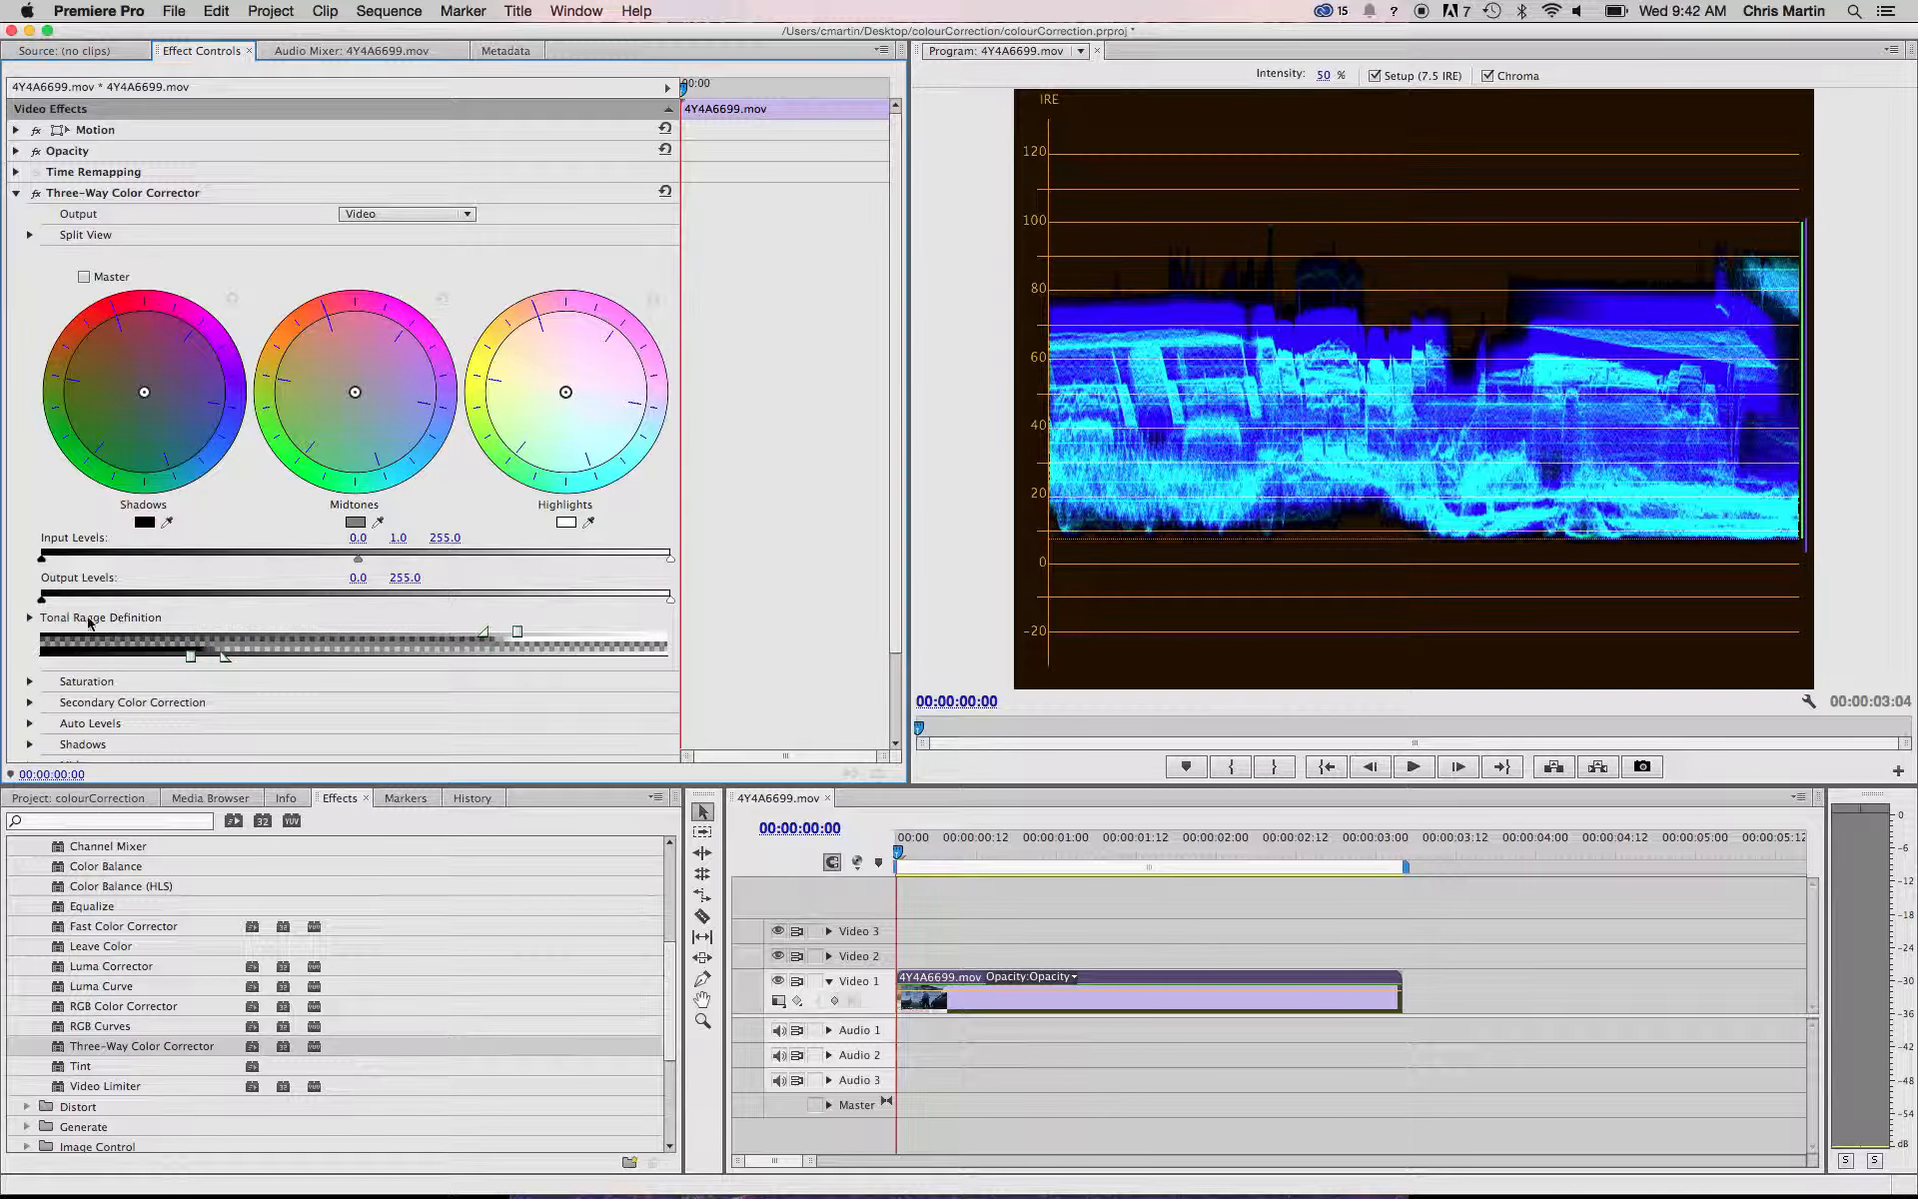
click(41, 599)
mouse_move(41, 599)
mouse_down()
mouse_move(221, 600)
mouse_move(33, 597)
mouse_up()
drag(44, 561, 63, 557)
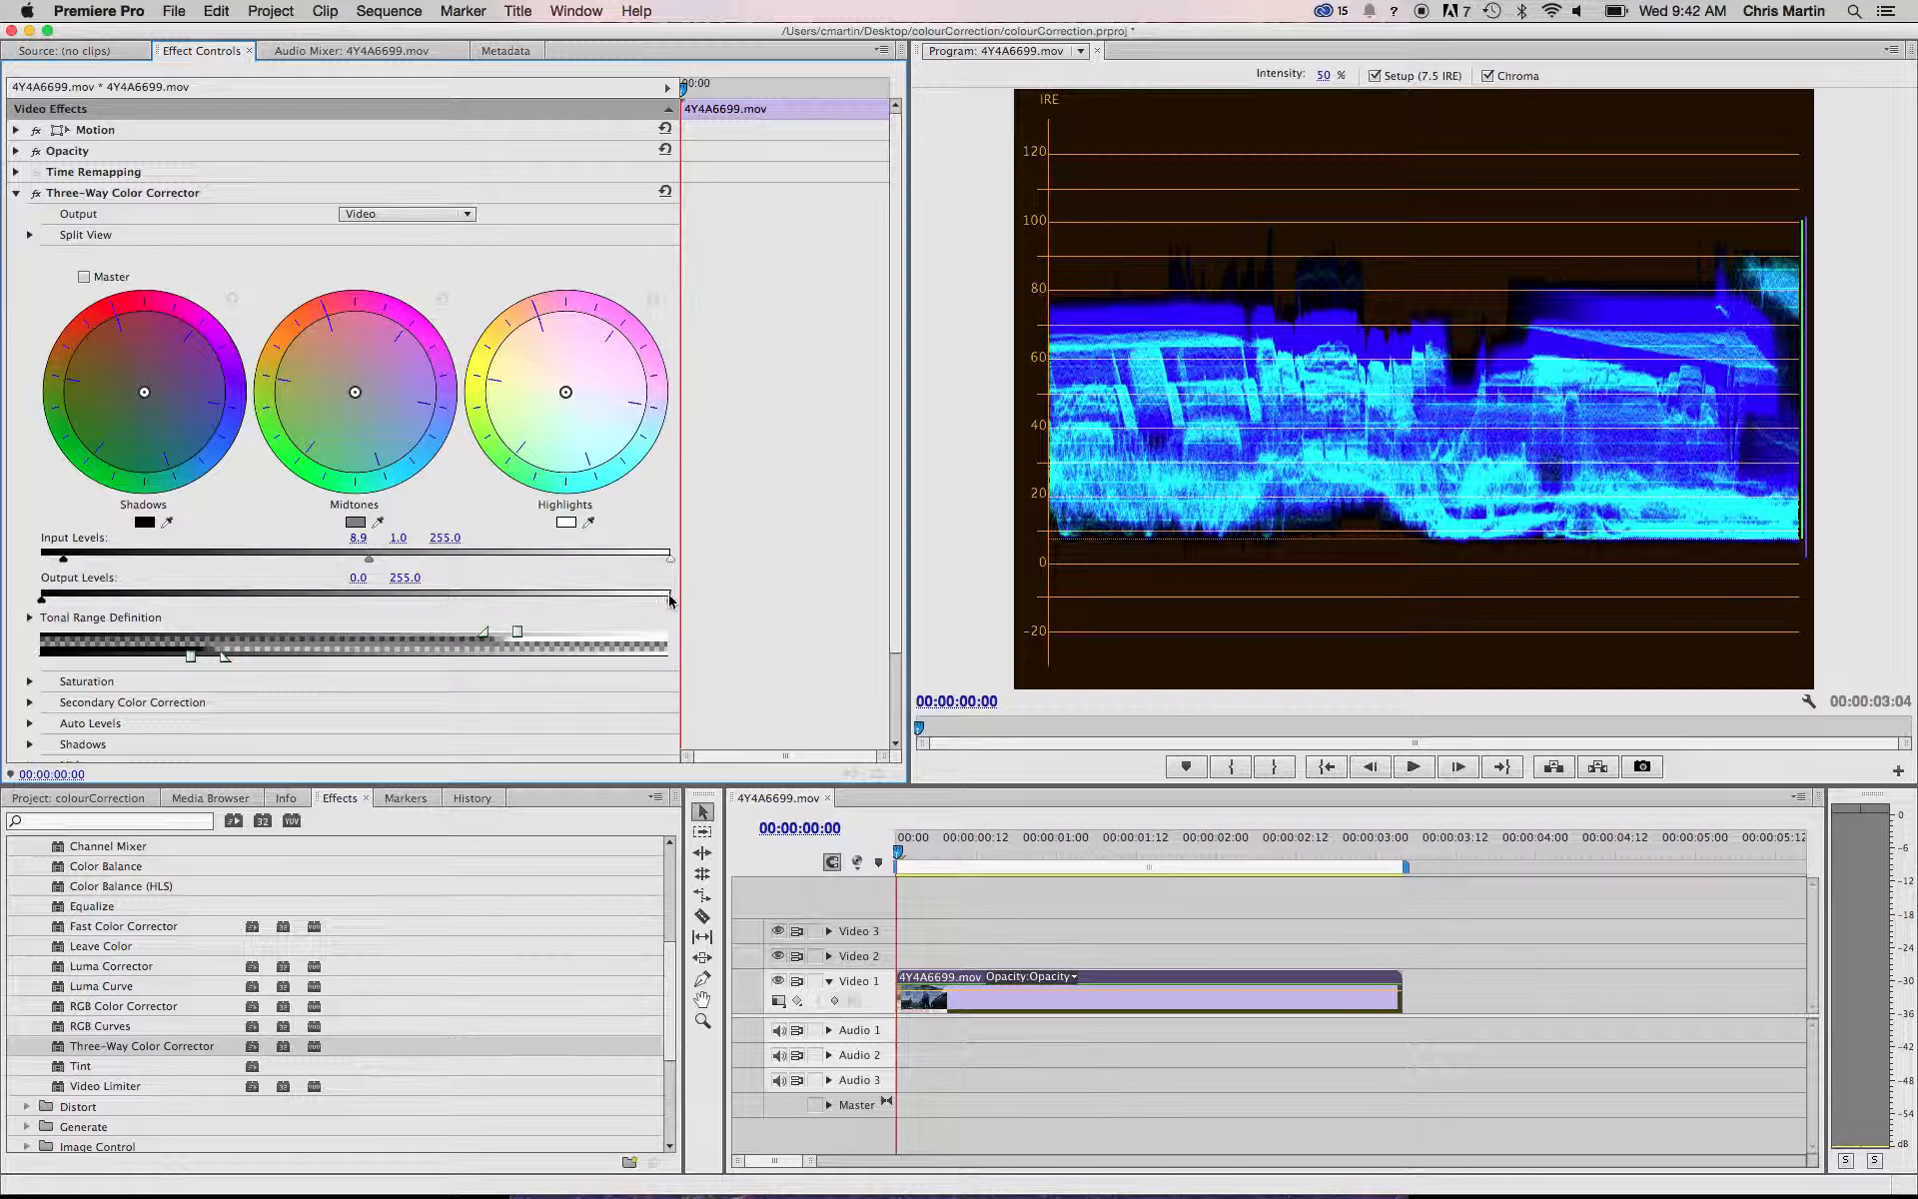
mouse_move(672, 600)
mouse_down()
mouse_move(630, 599)
mouse_move(691, 601)
mouse_up()
drag(671, 560, 508, 557)
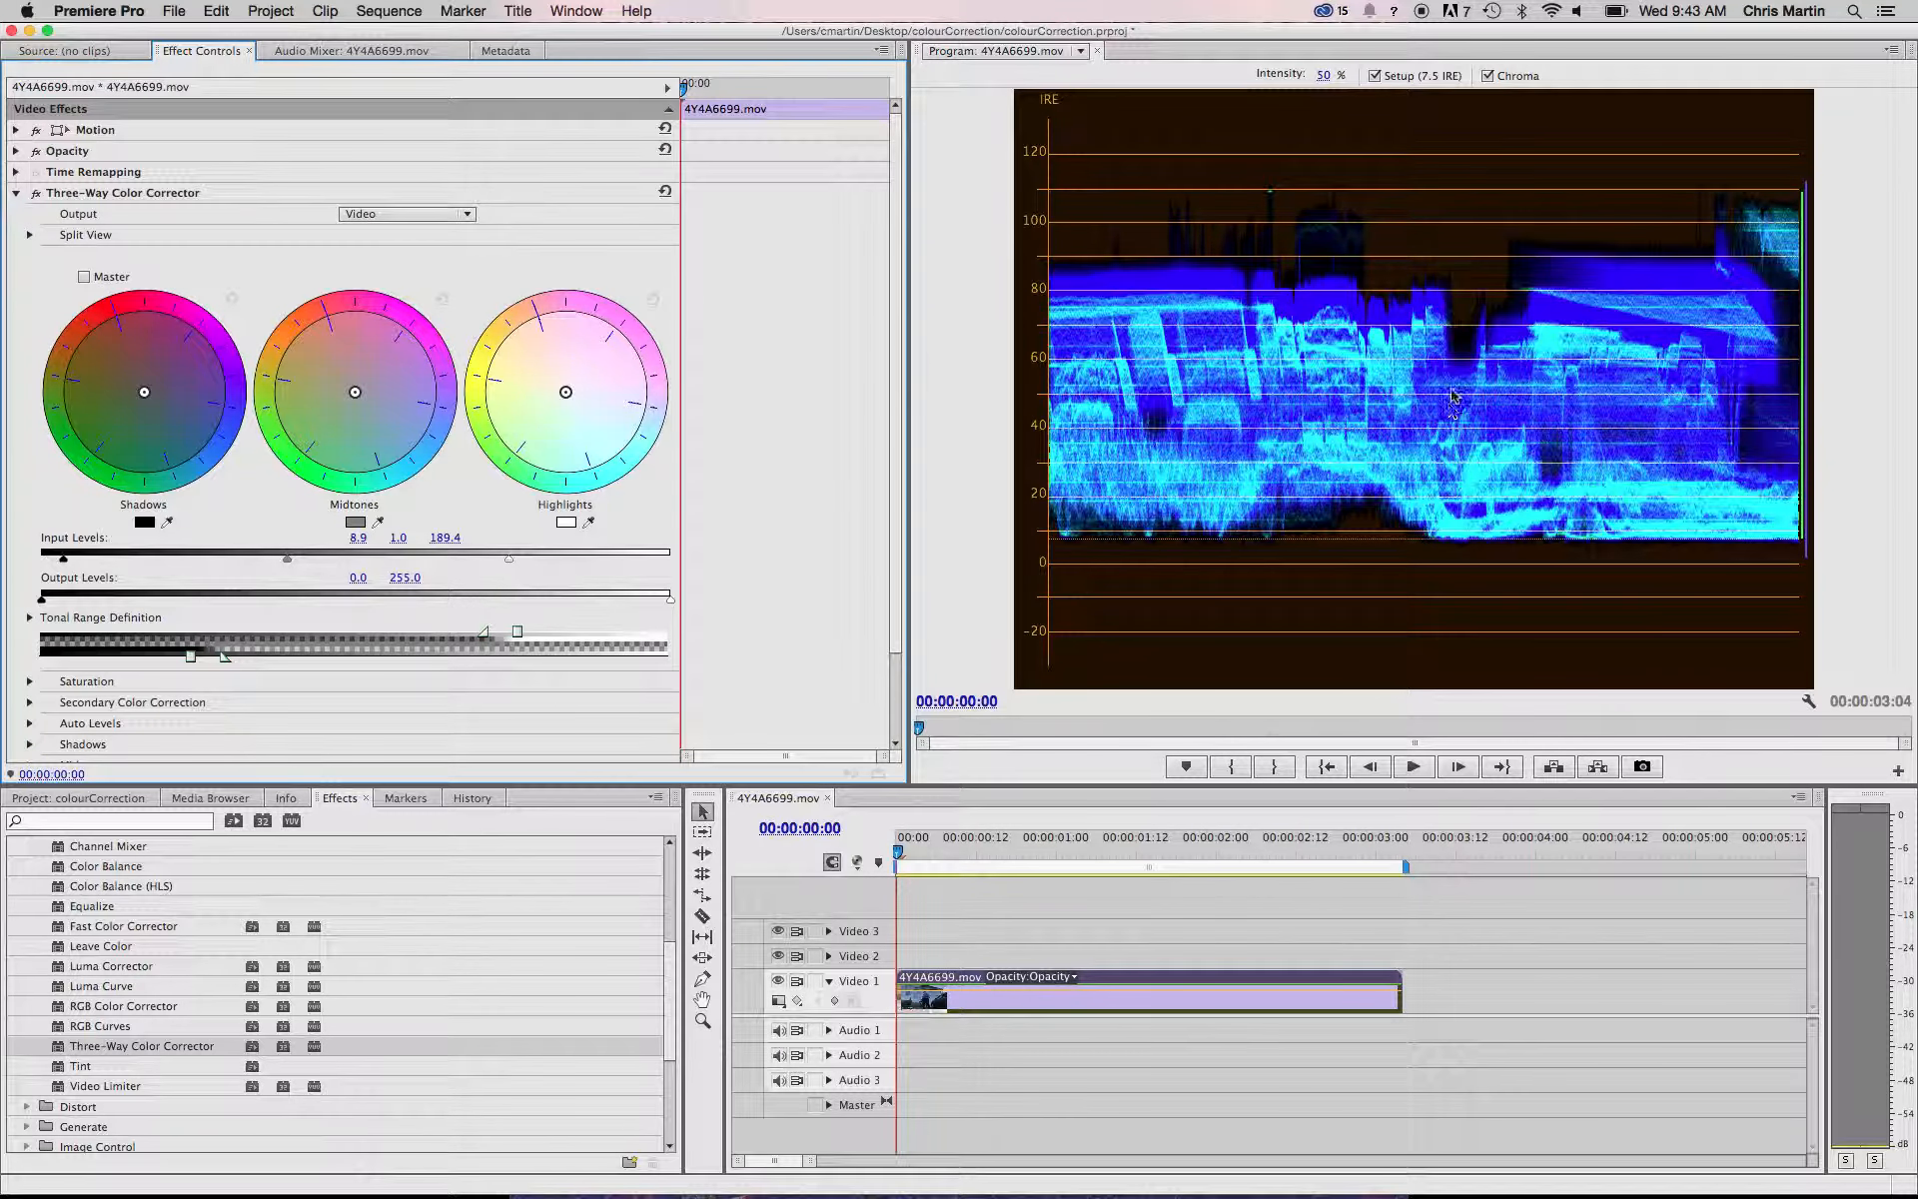
- Show the frame as Composite Video and compare it with the Three-Way Color Corrector off and on
click(1808, 702)
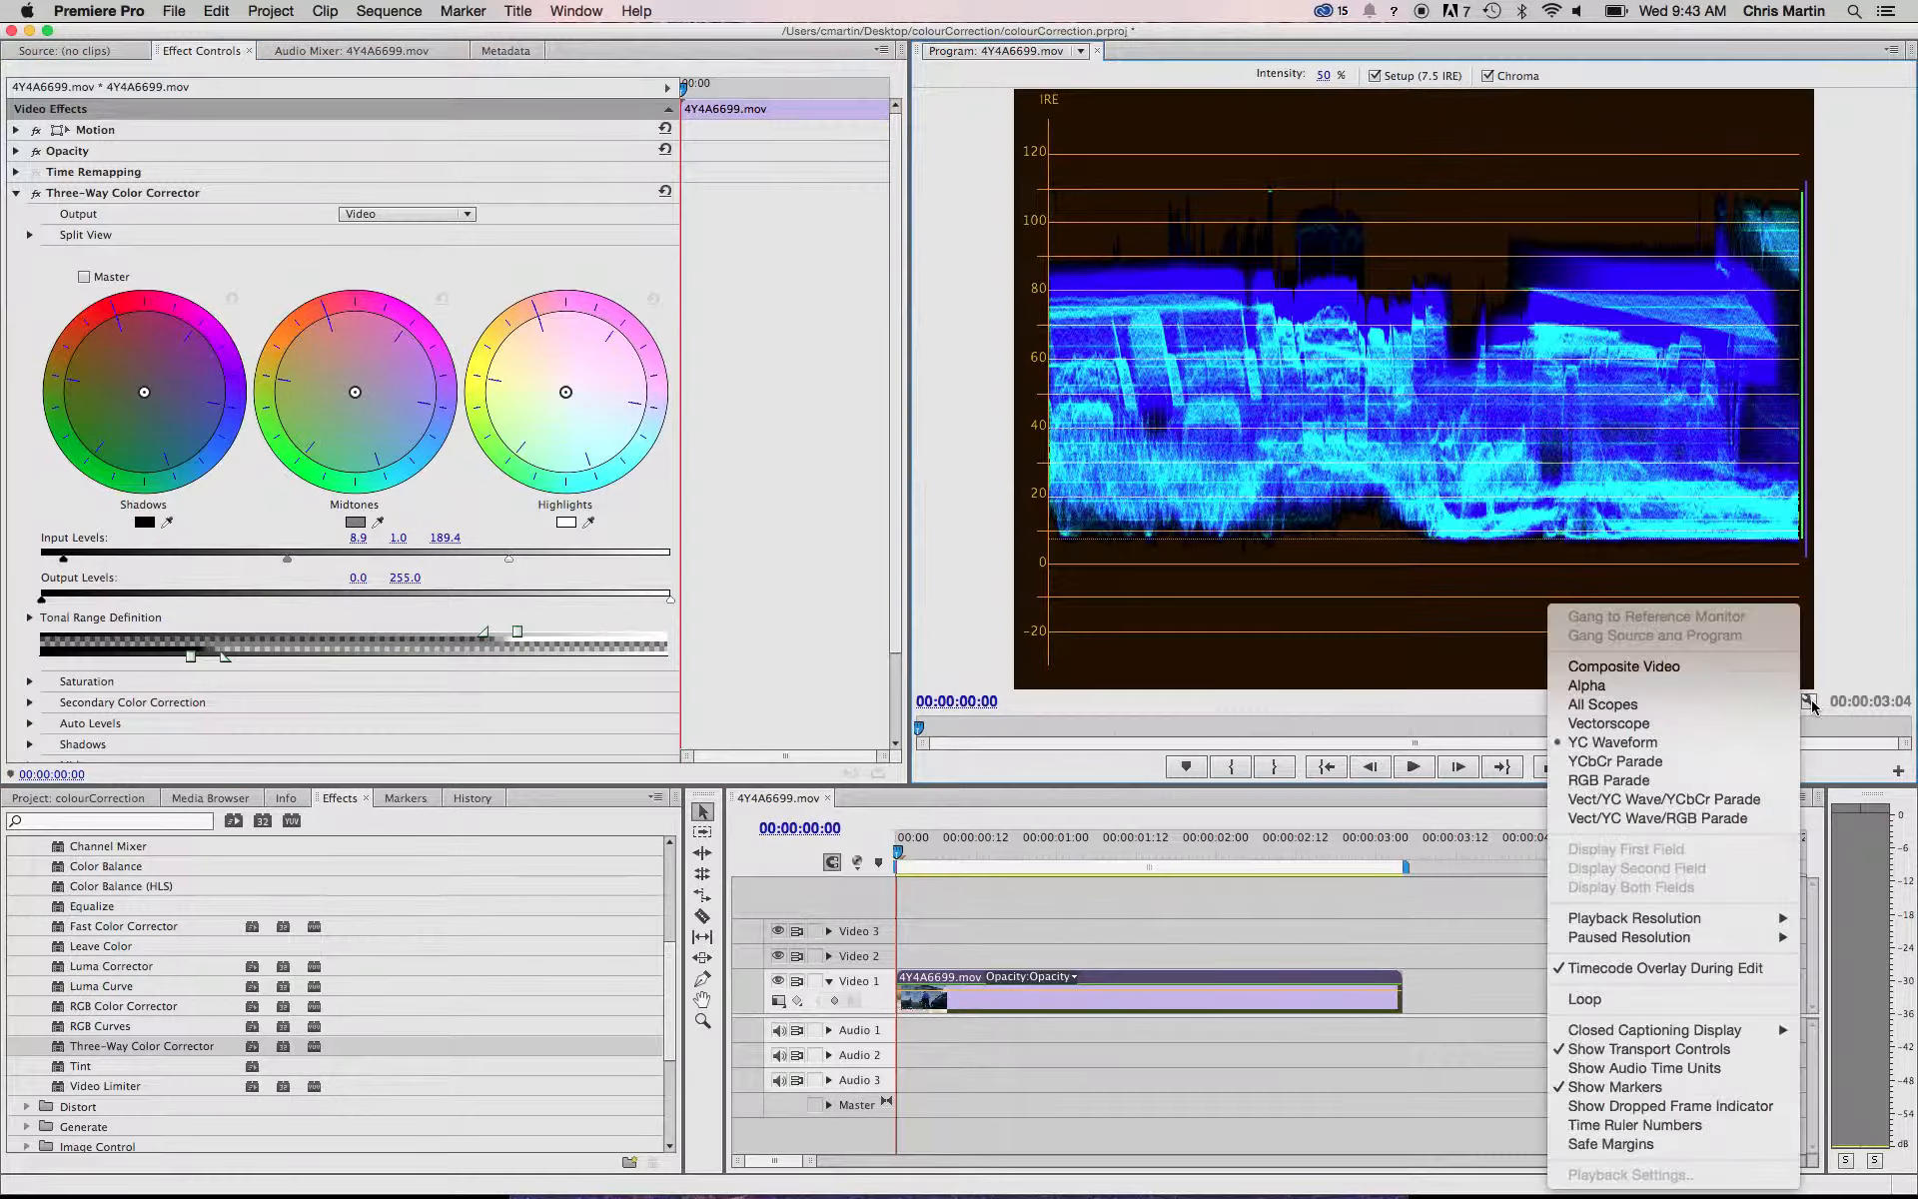
click(1750, 667)
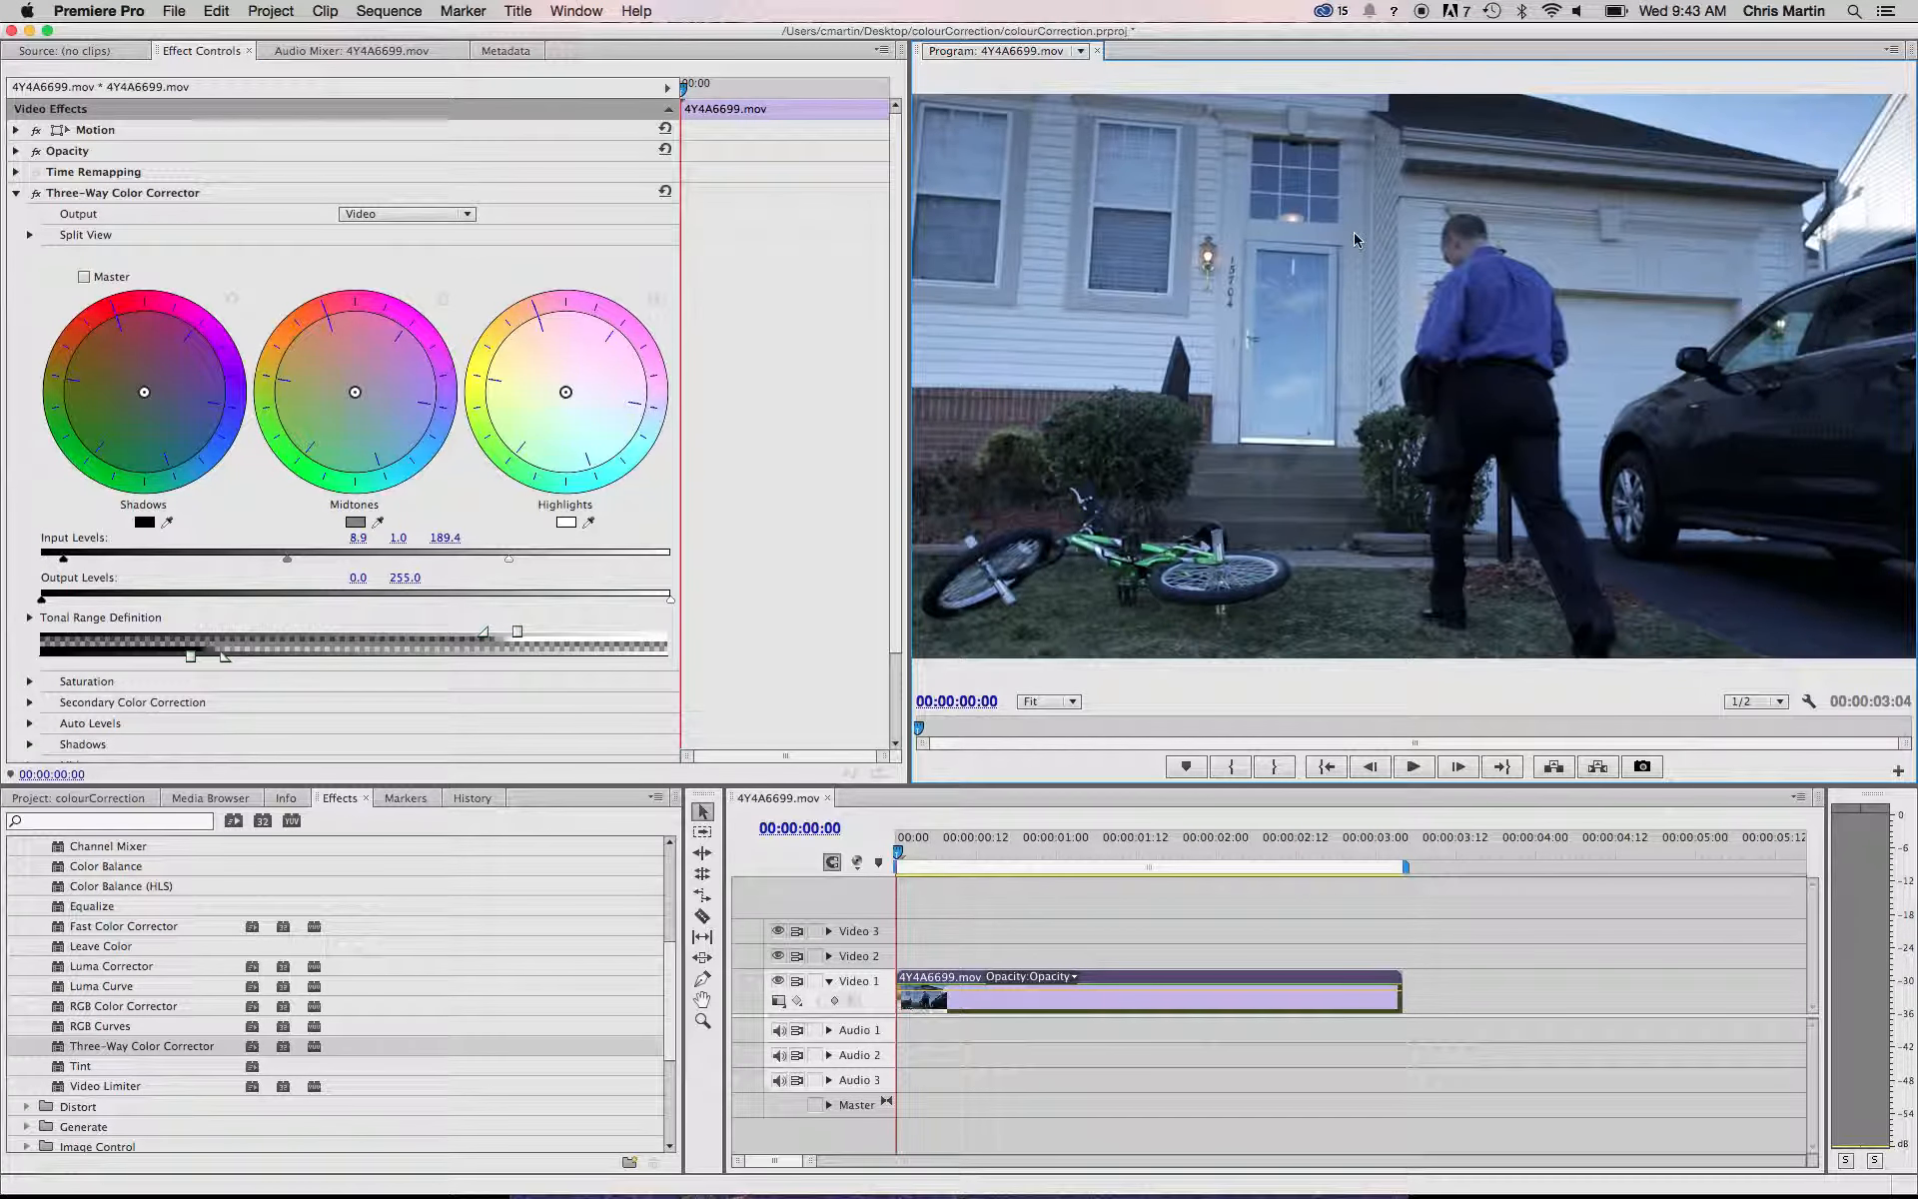
click(36, 193)
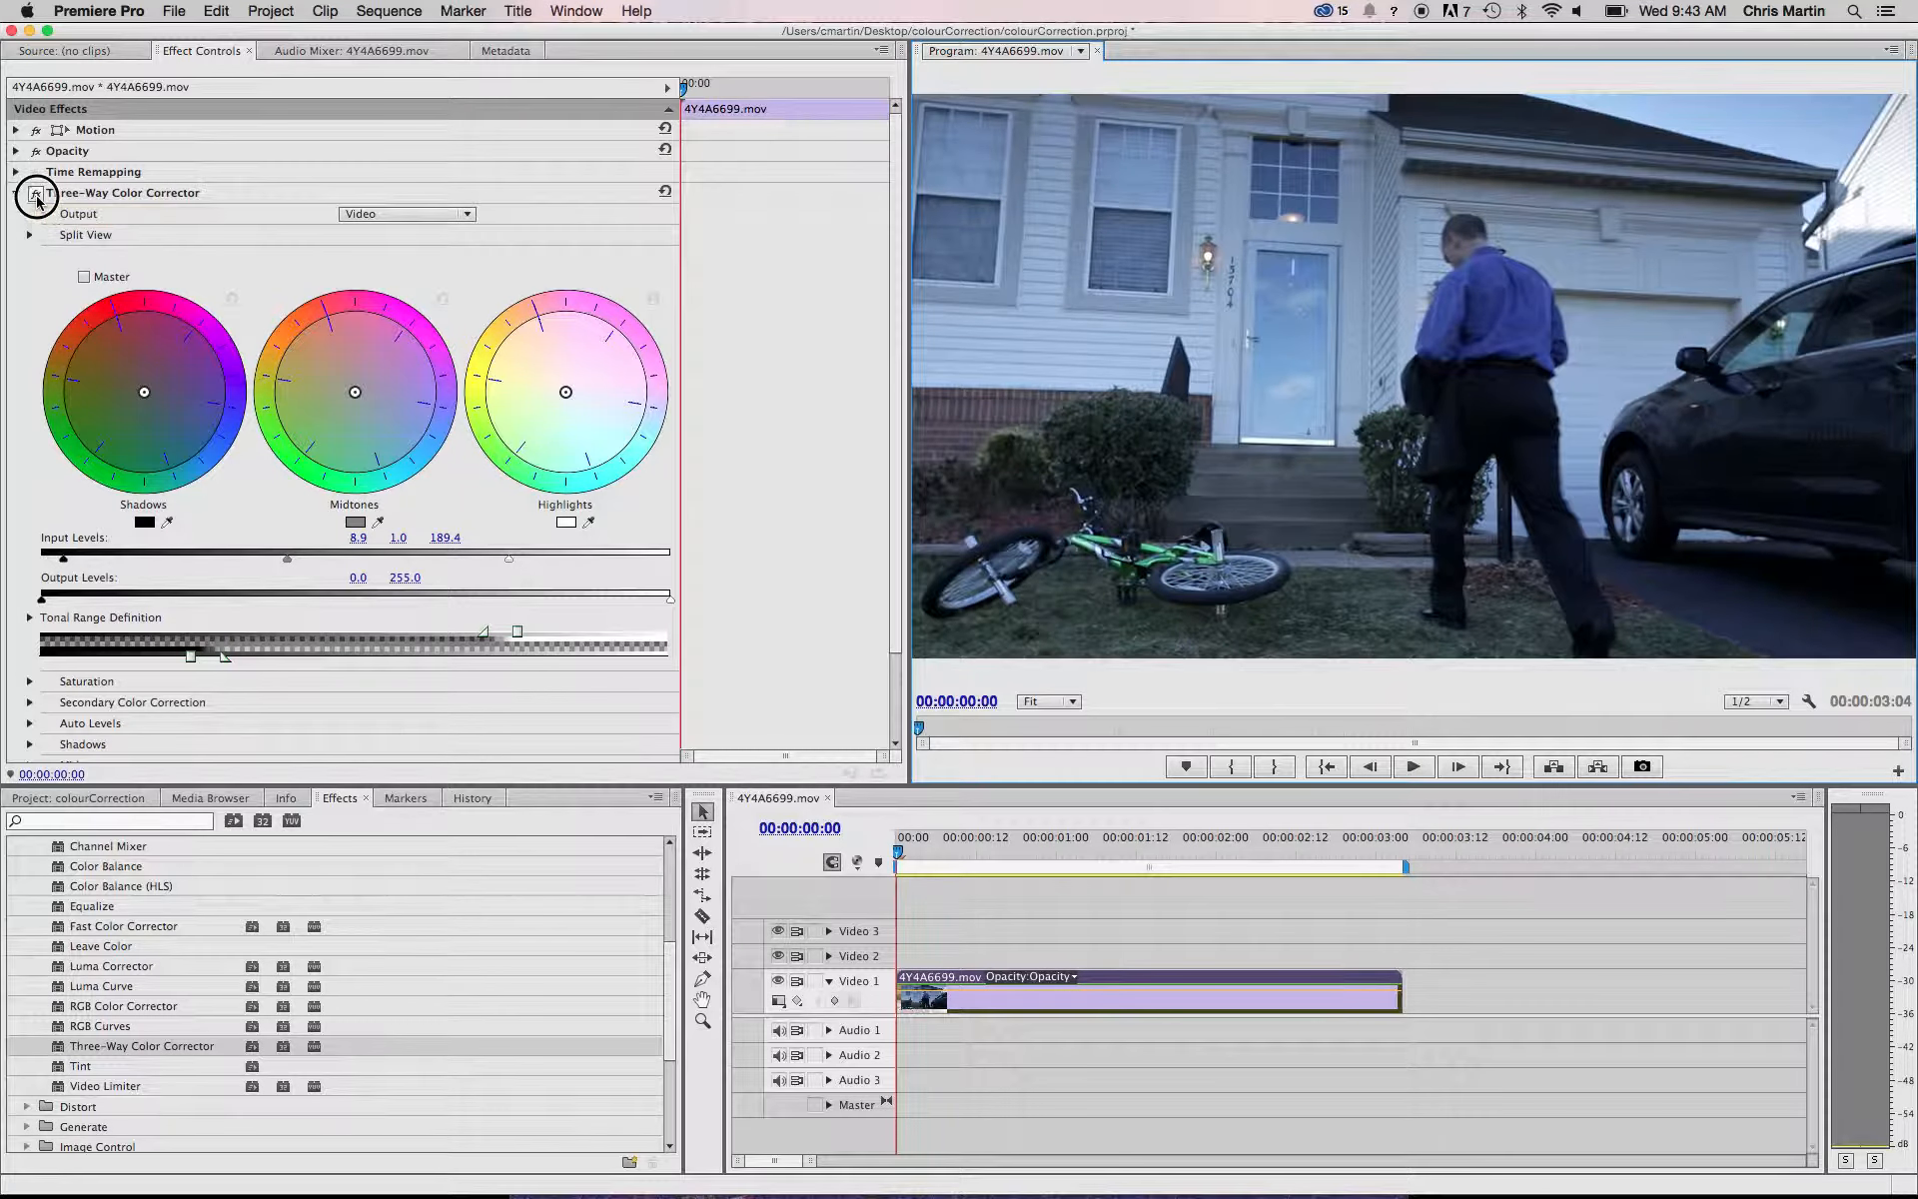
click(36, 194)
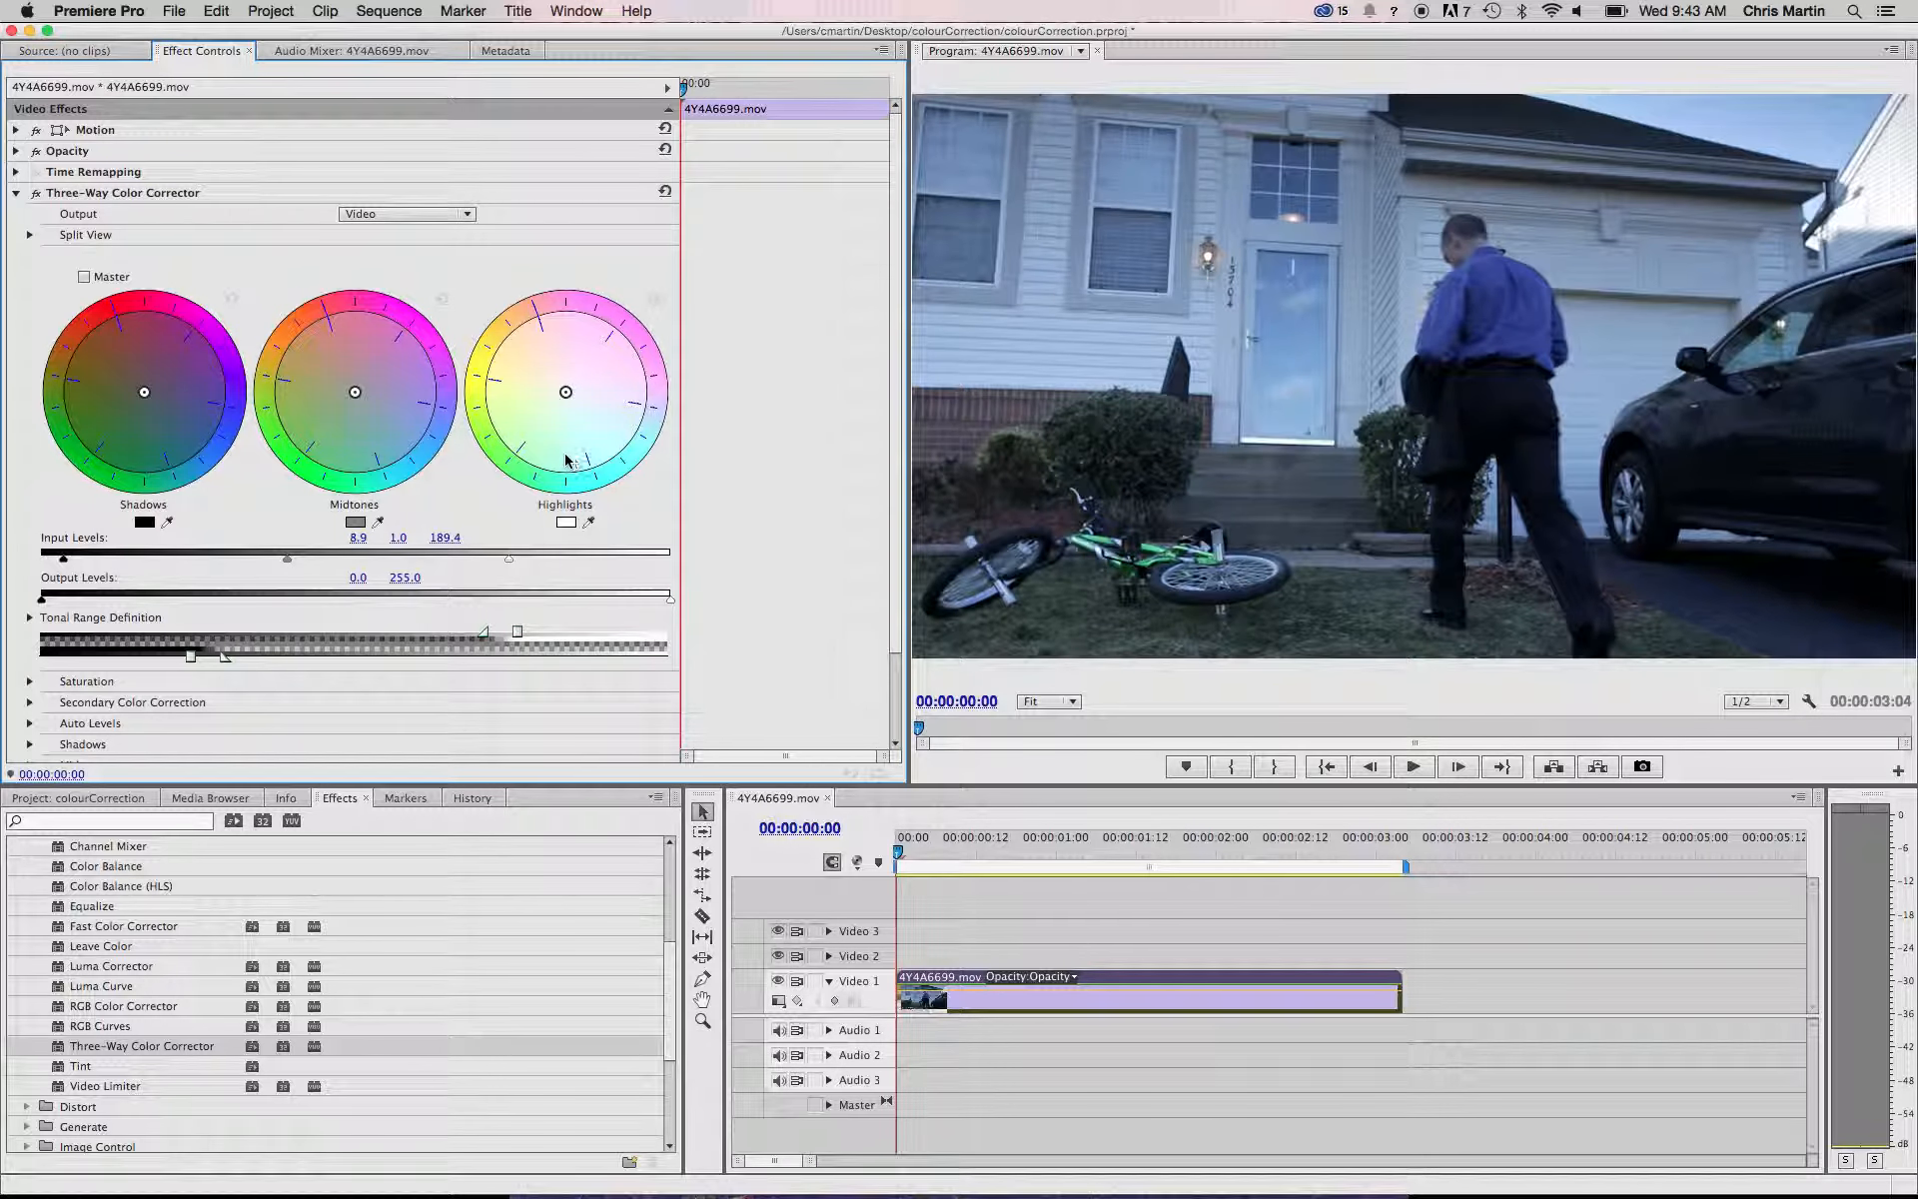
- Switch the Program monitor to the YC Waveform and lower the white input level to 171.2
click(1808, 701)
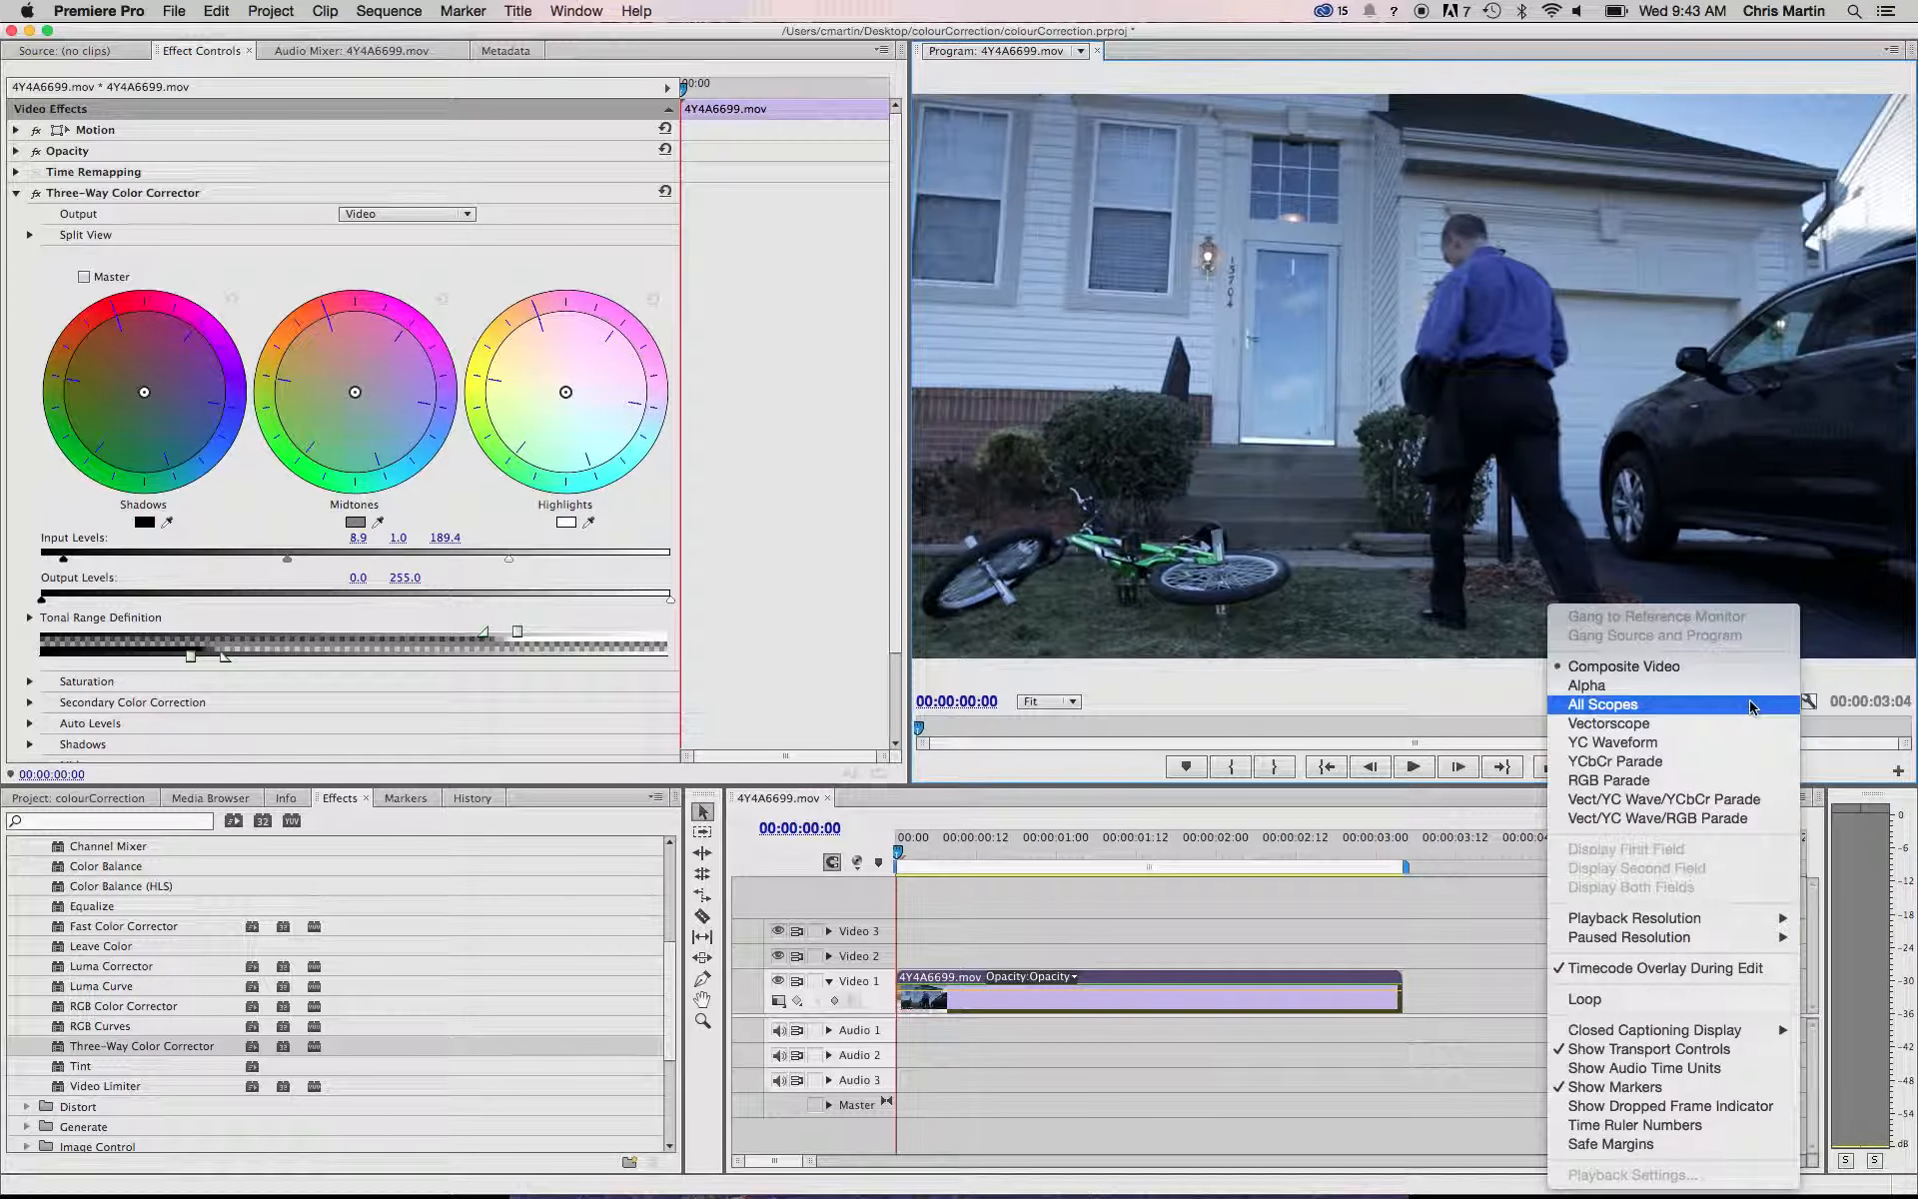
click(1718, 742)
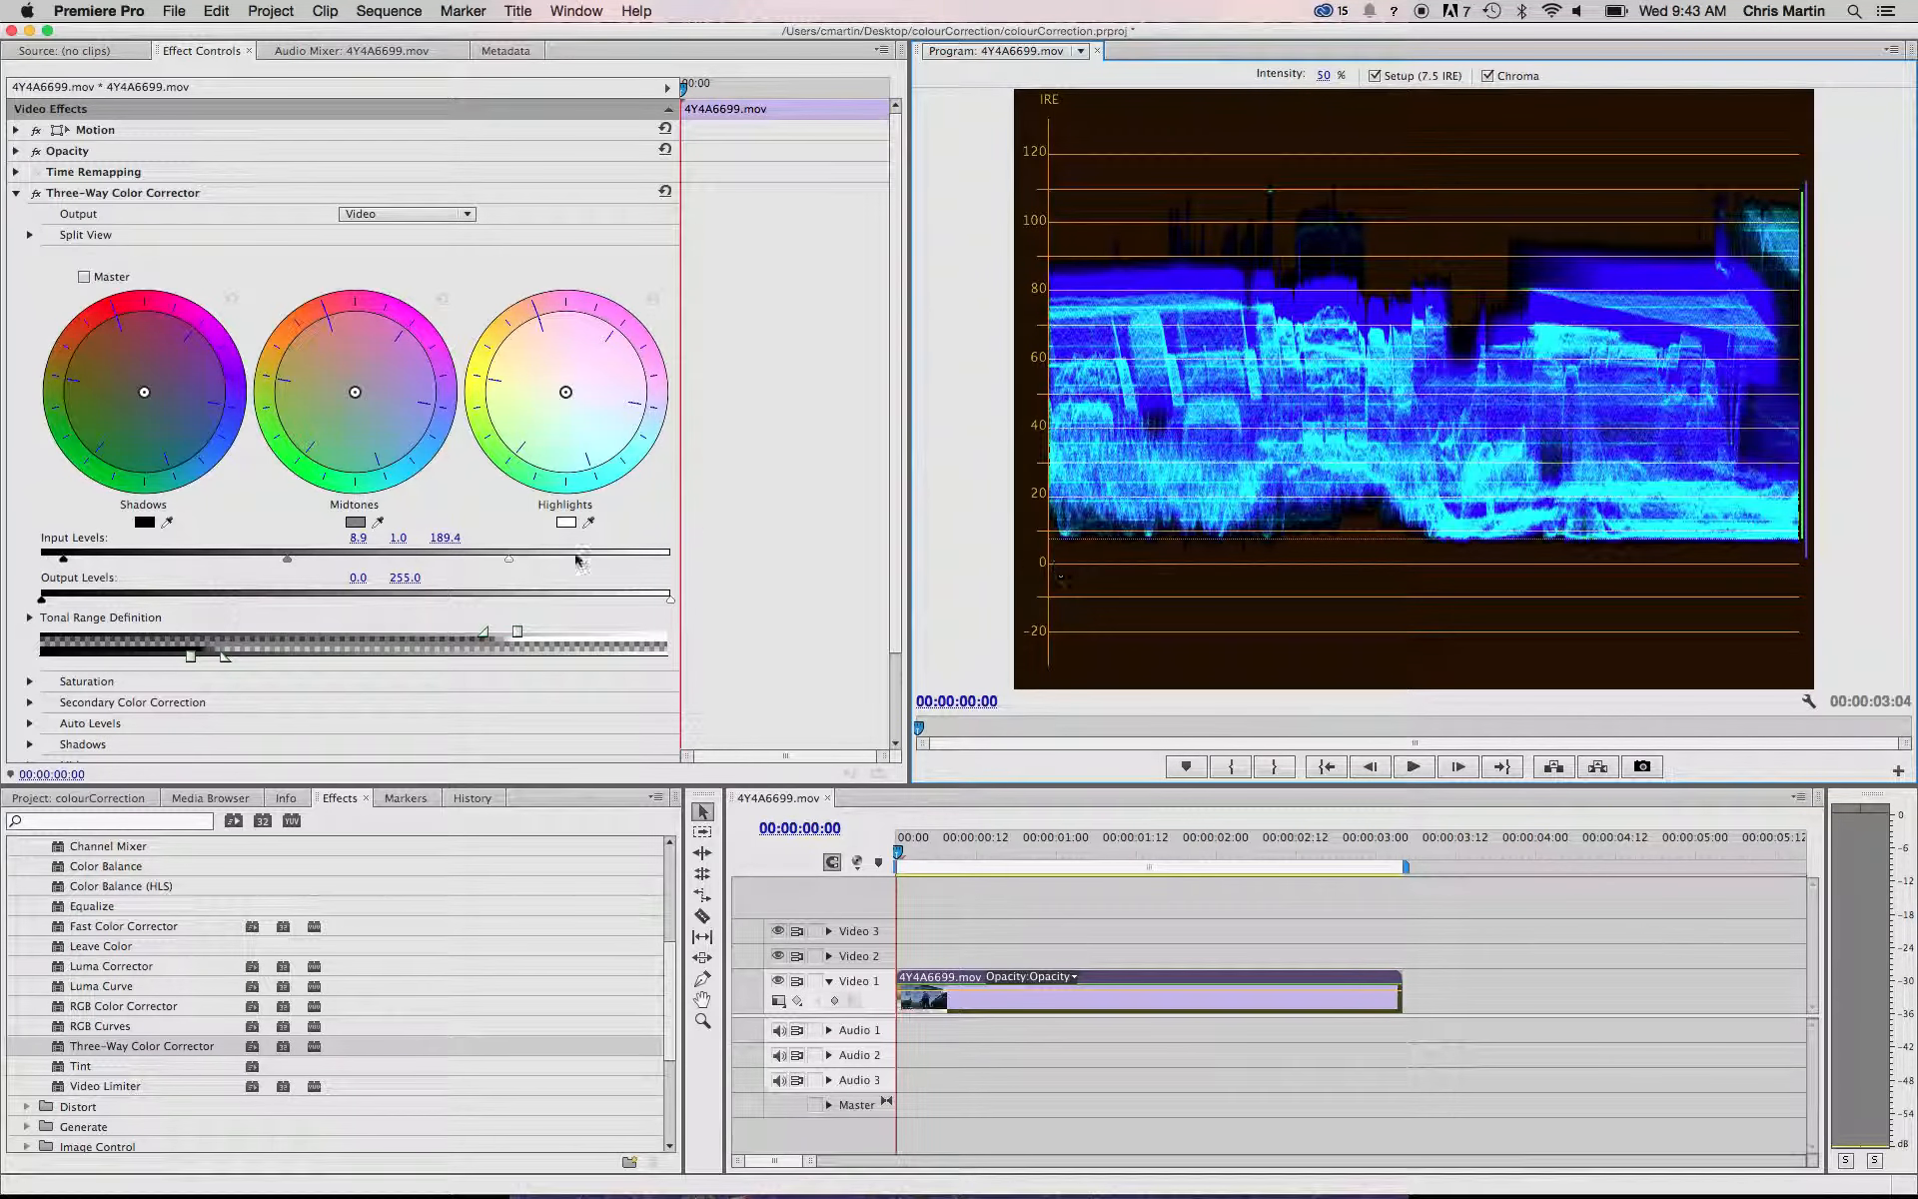
drag(509, 565, 465, 562)
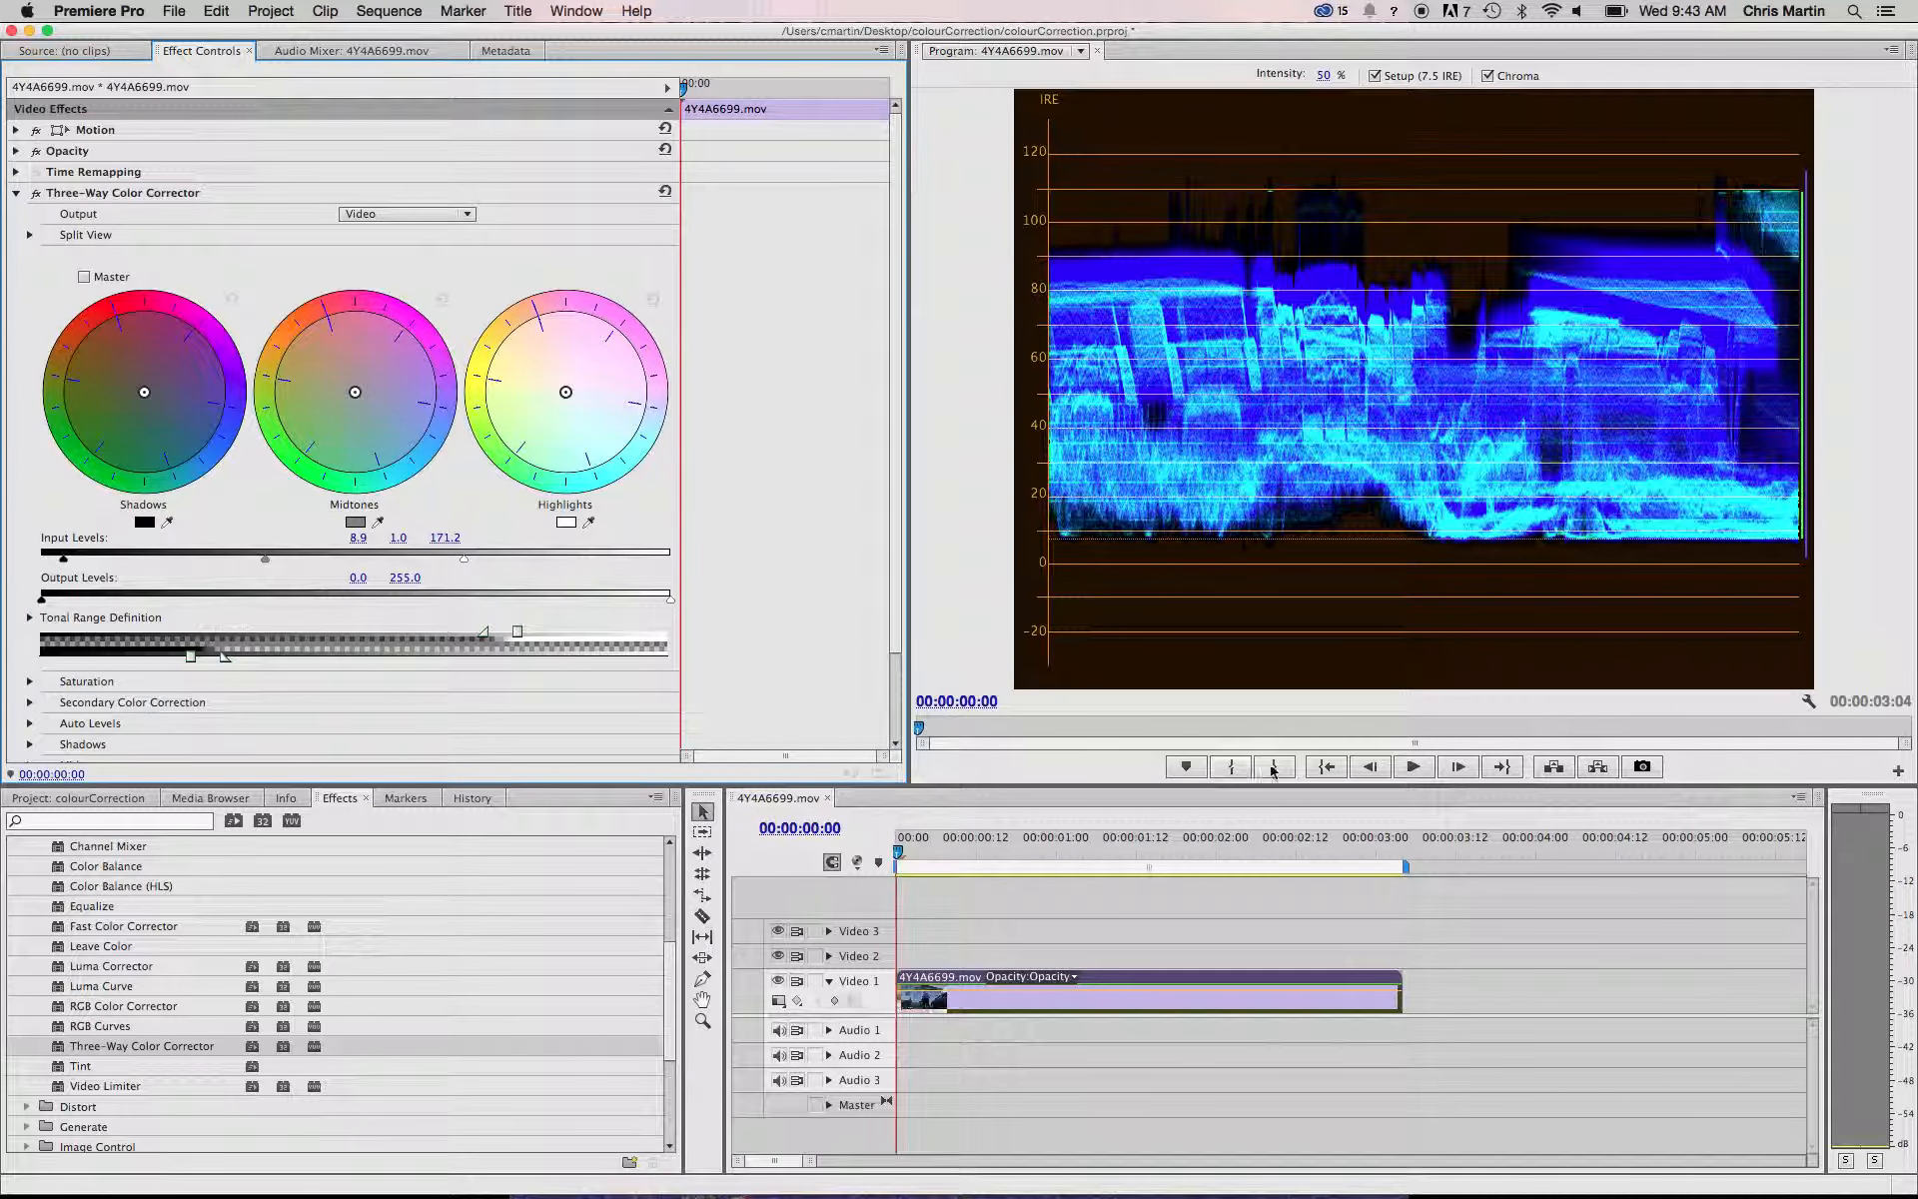
- Return to Composite Video and compare the brightened frame with the color corrector turned off and on again
click(1809, 702)
click(1638, 663)
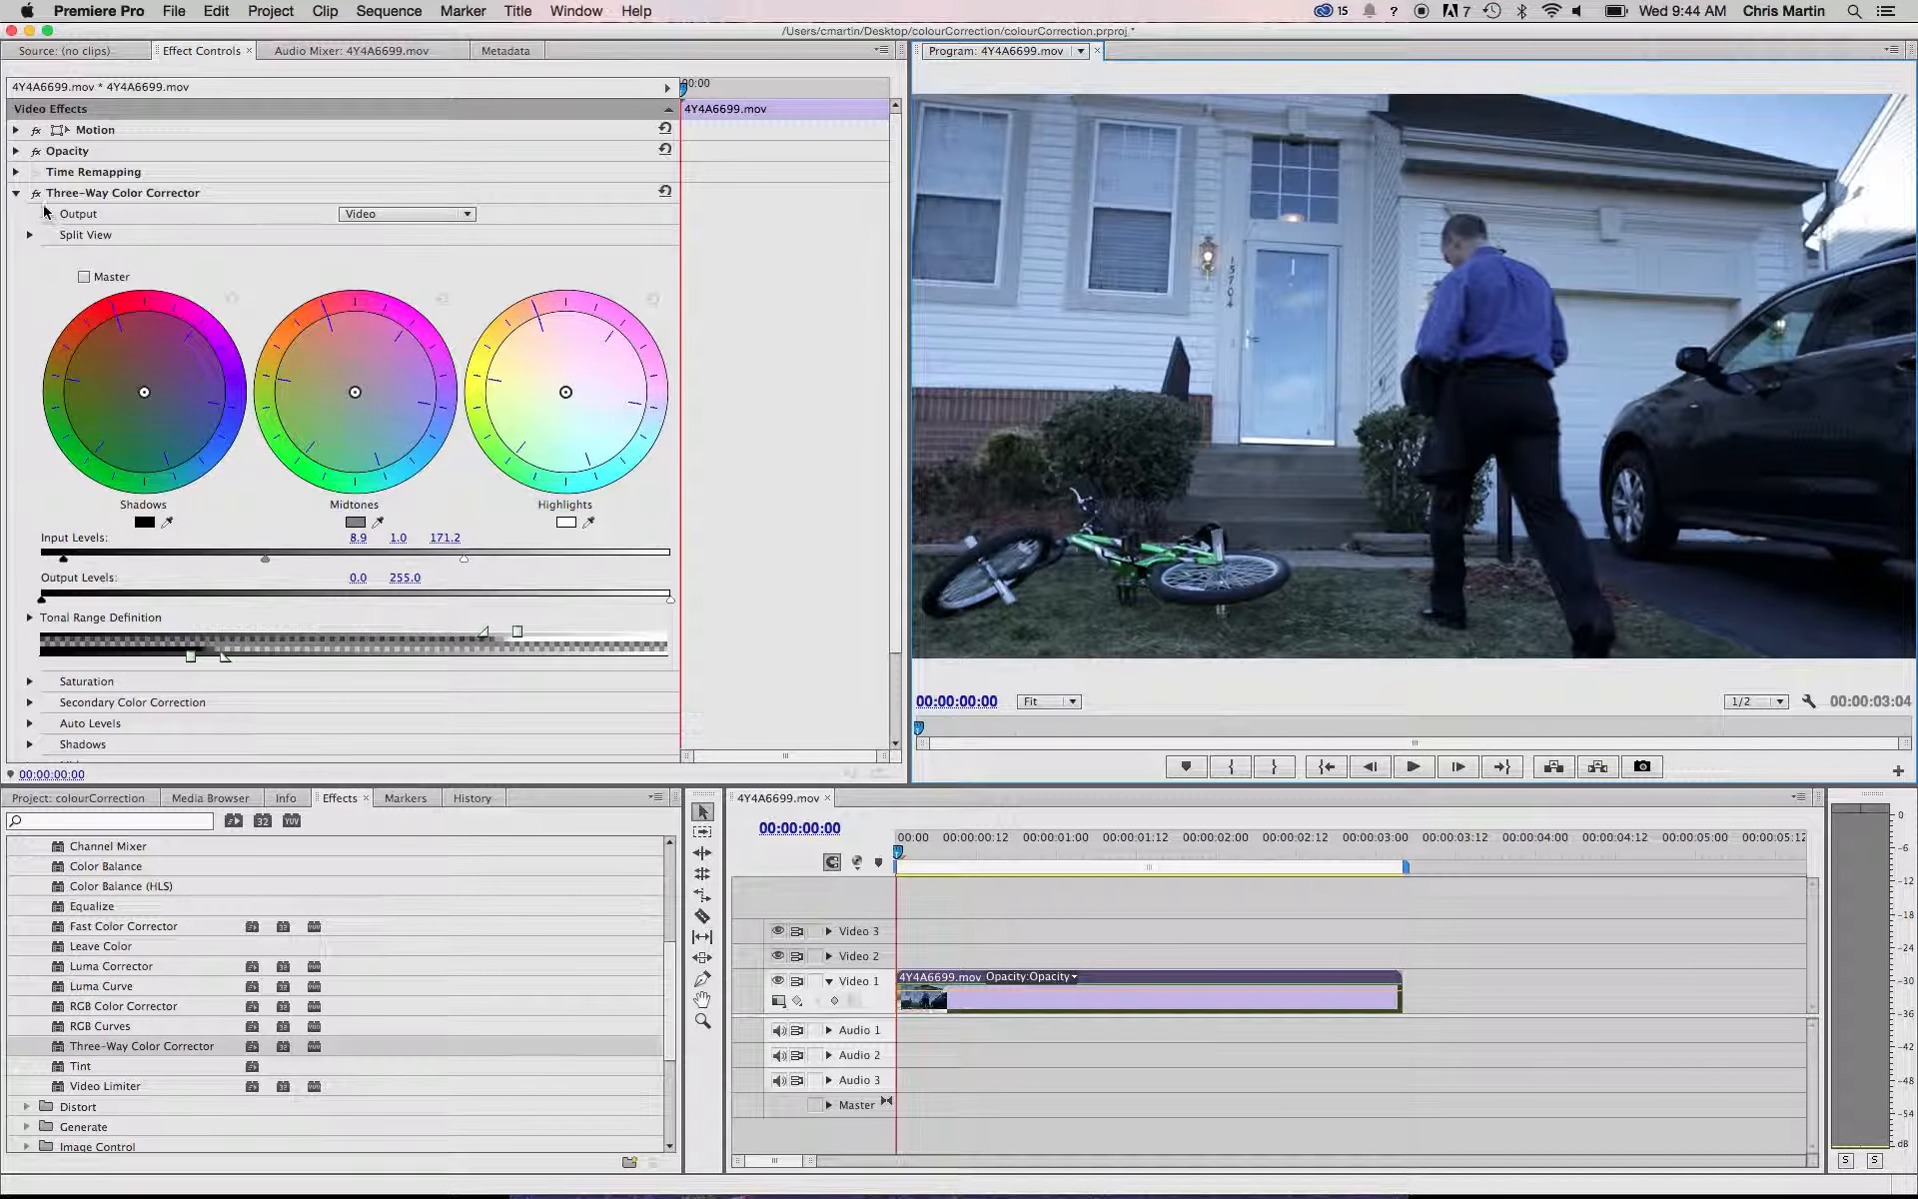
click(35, 201)
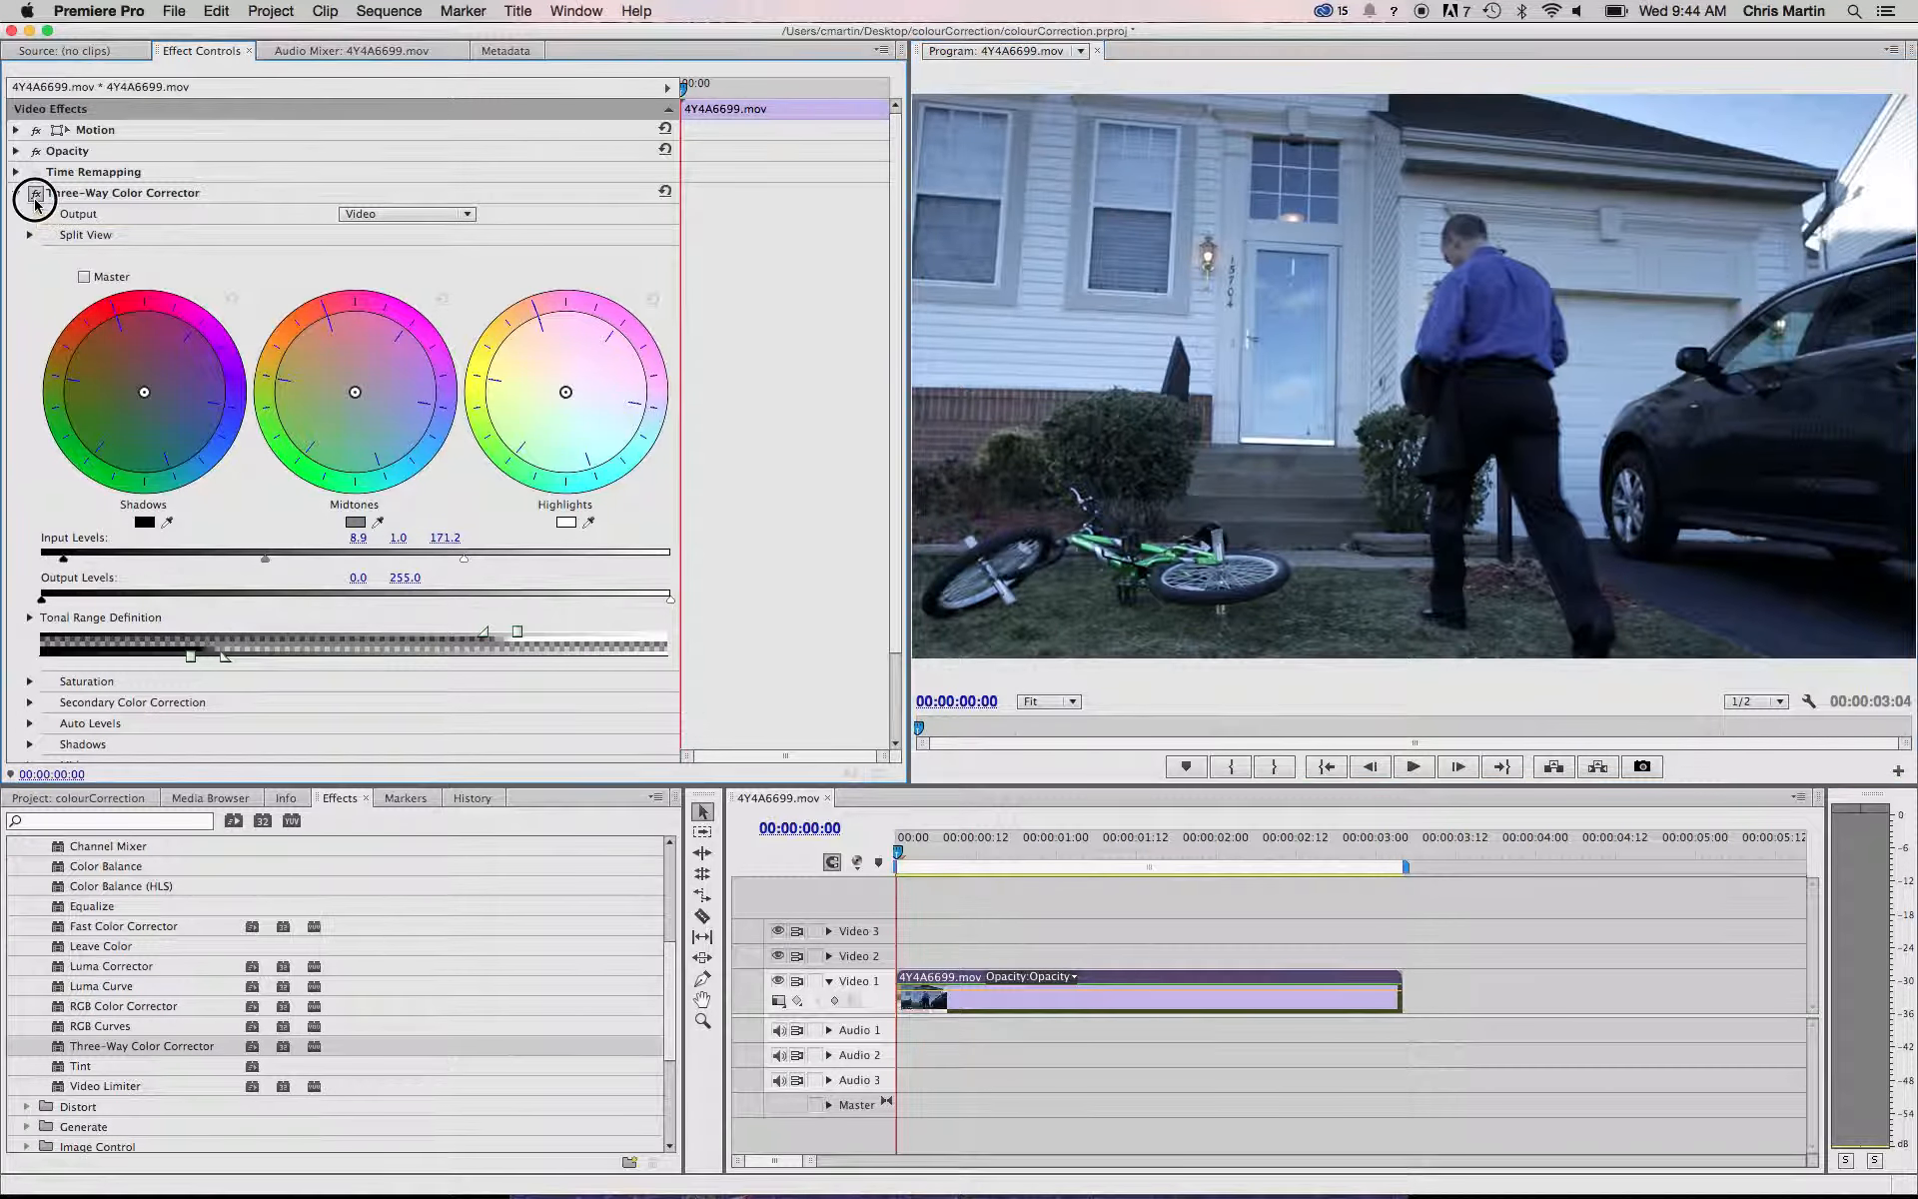
click(35, 200)
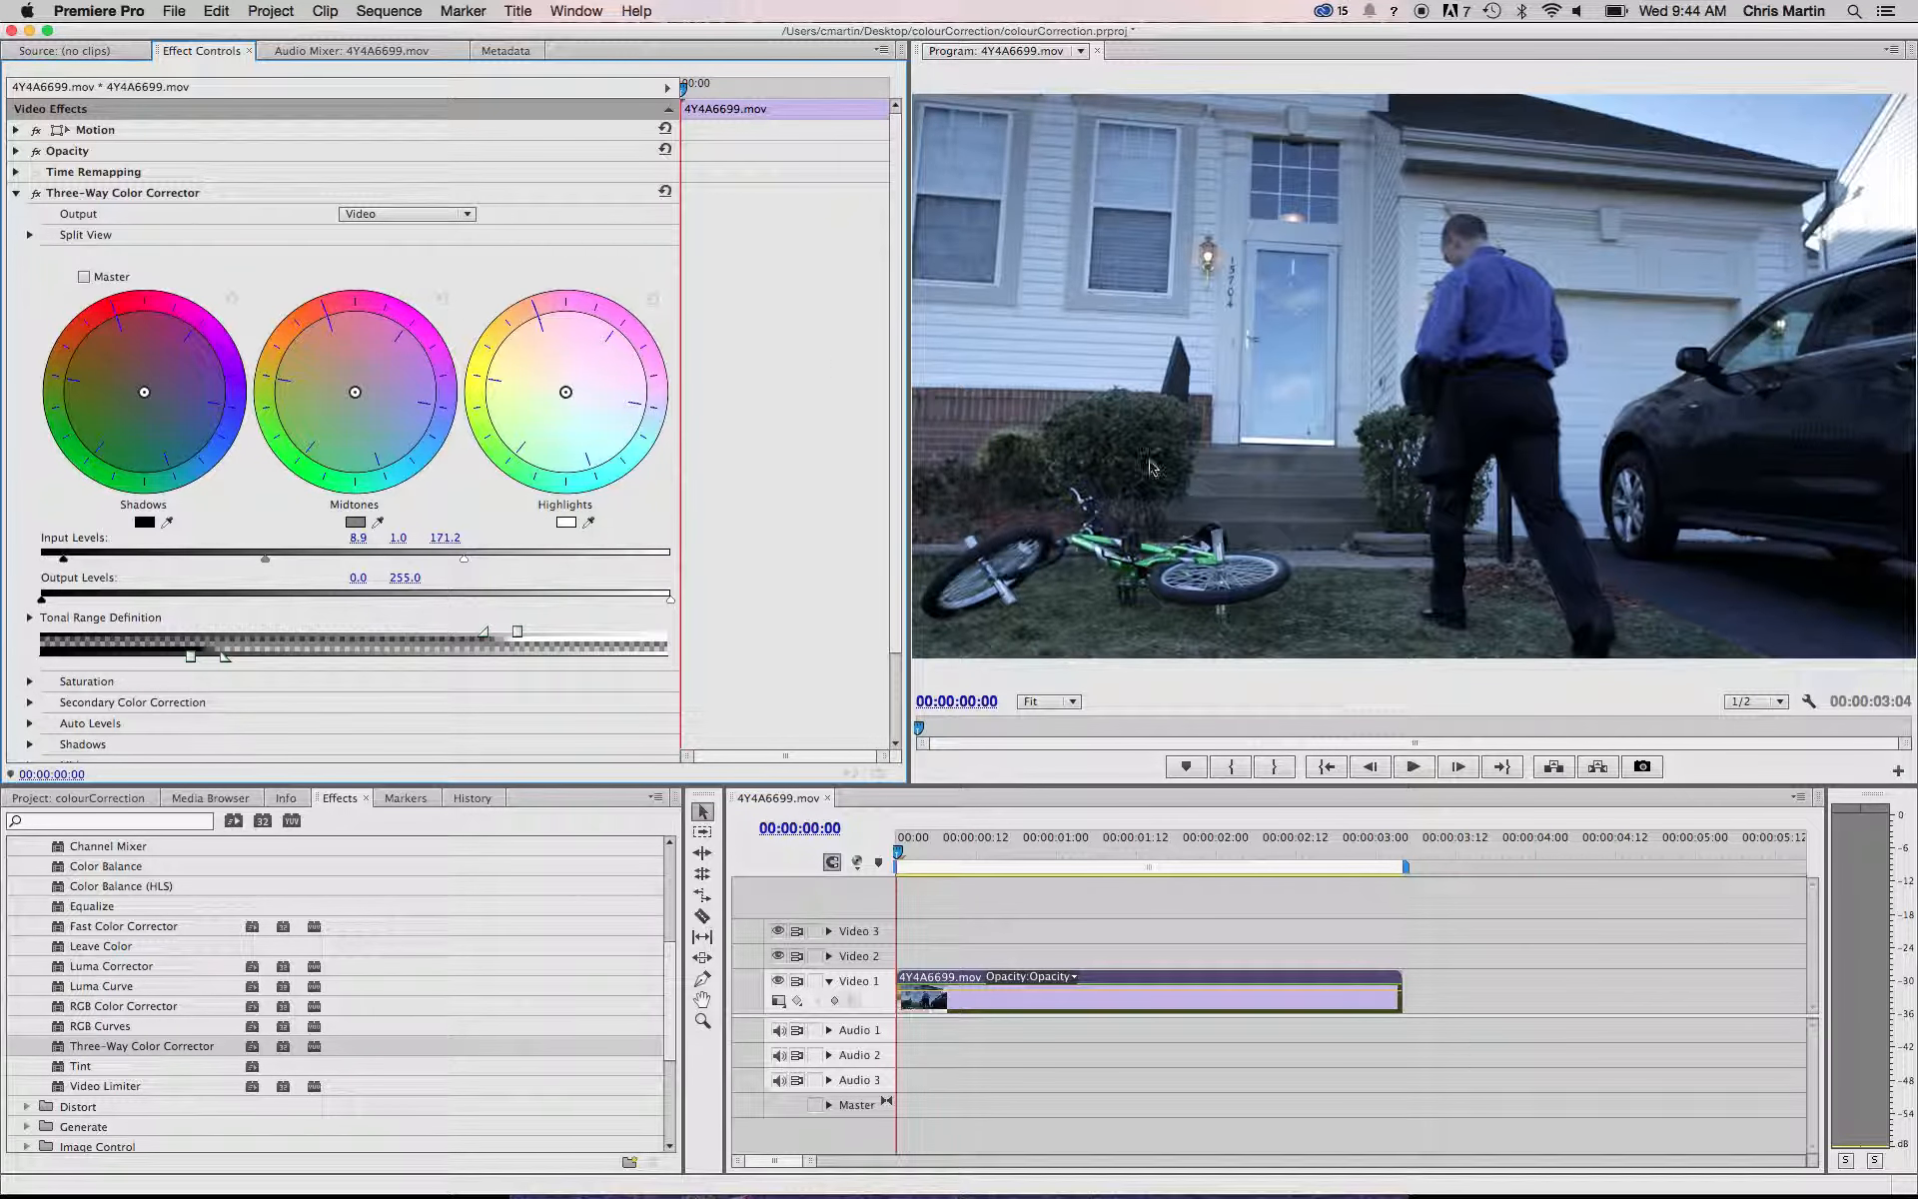
- Display the RGB Parade, enable Master, and try a cyan-blue balance before settling all three color wheels moderately toward orange
click(1810, 700)
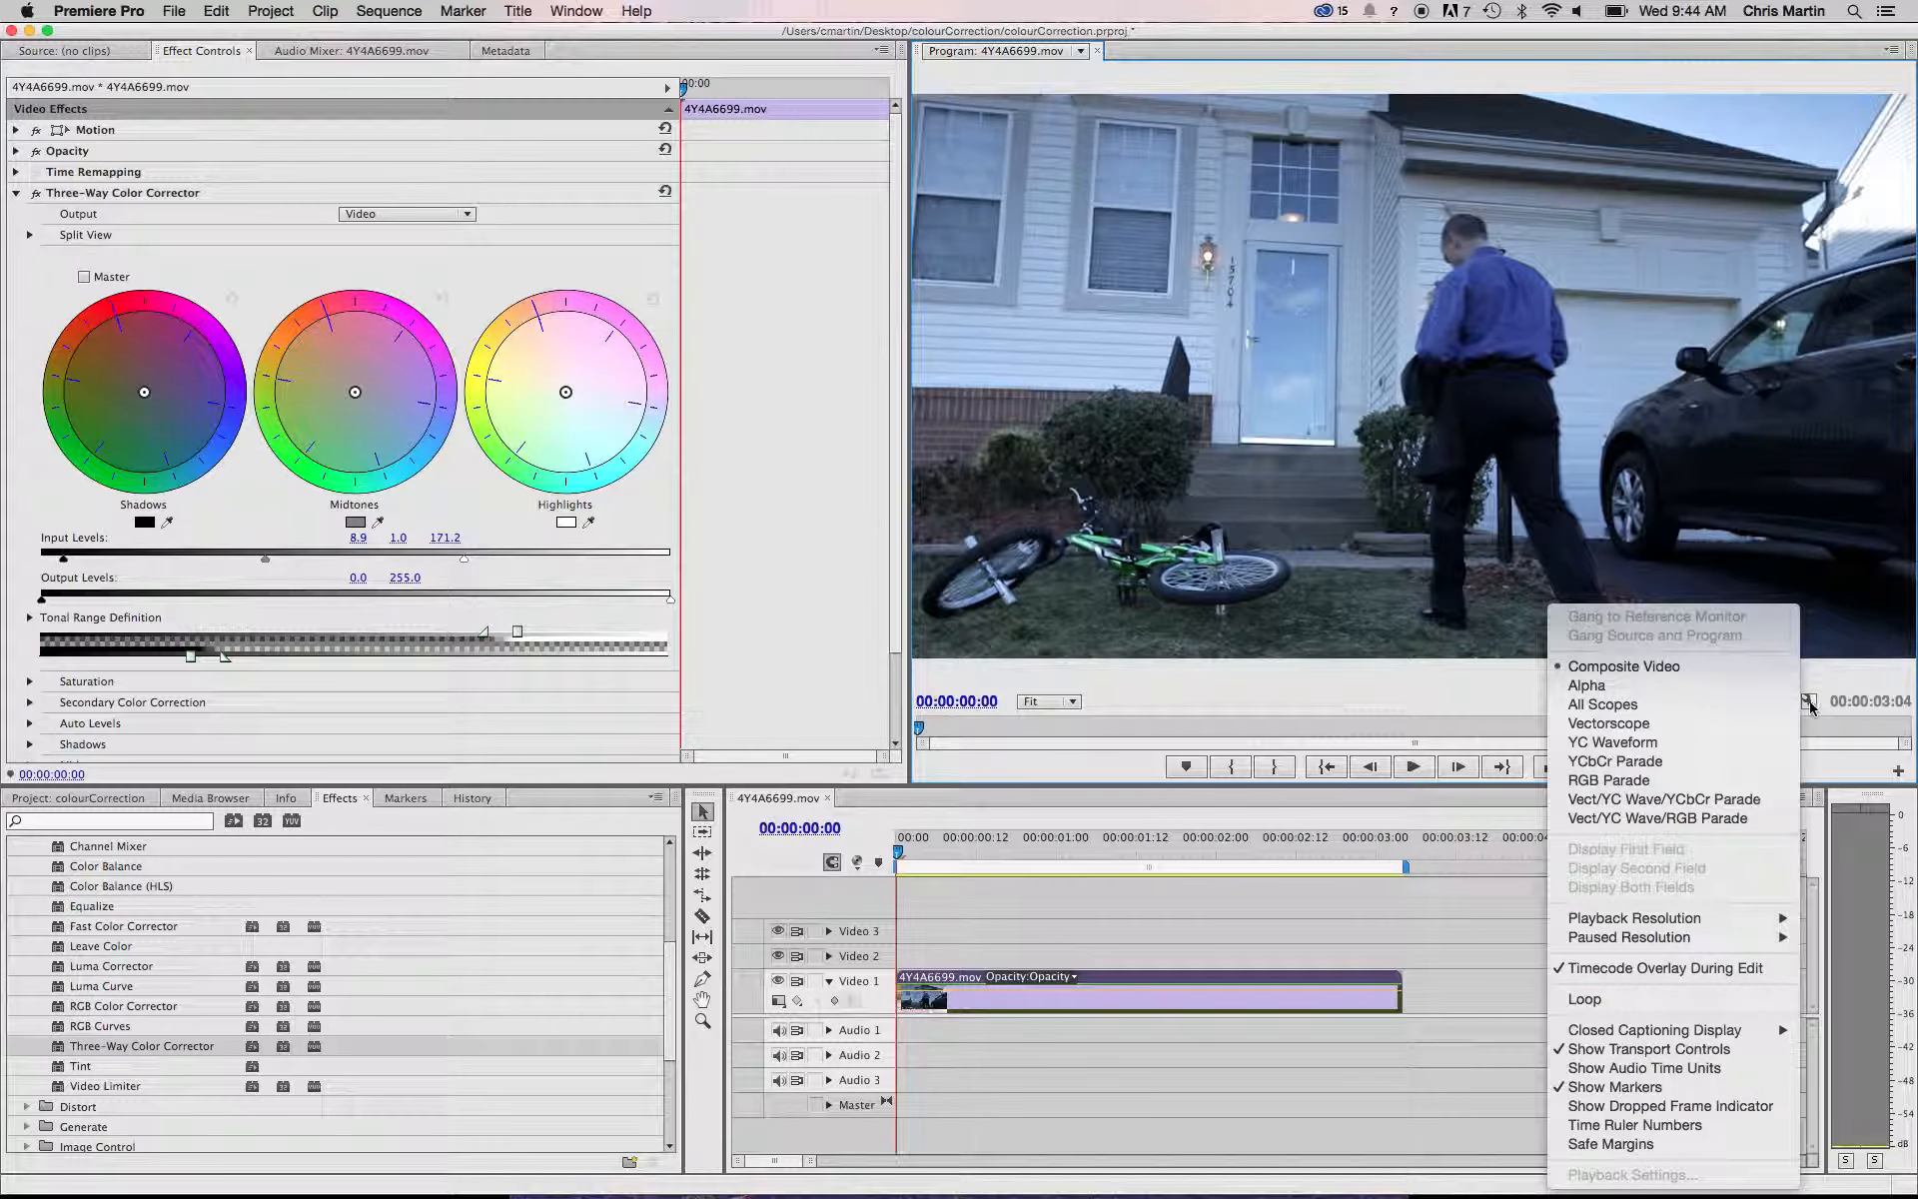
click(1717, 780)
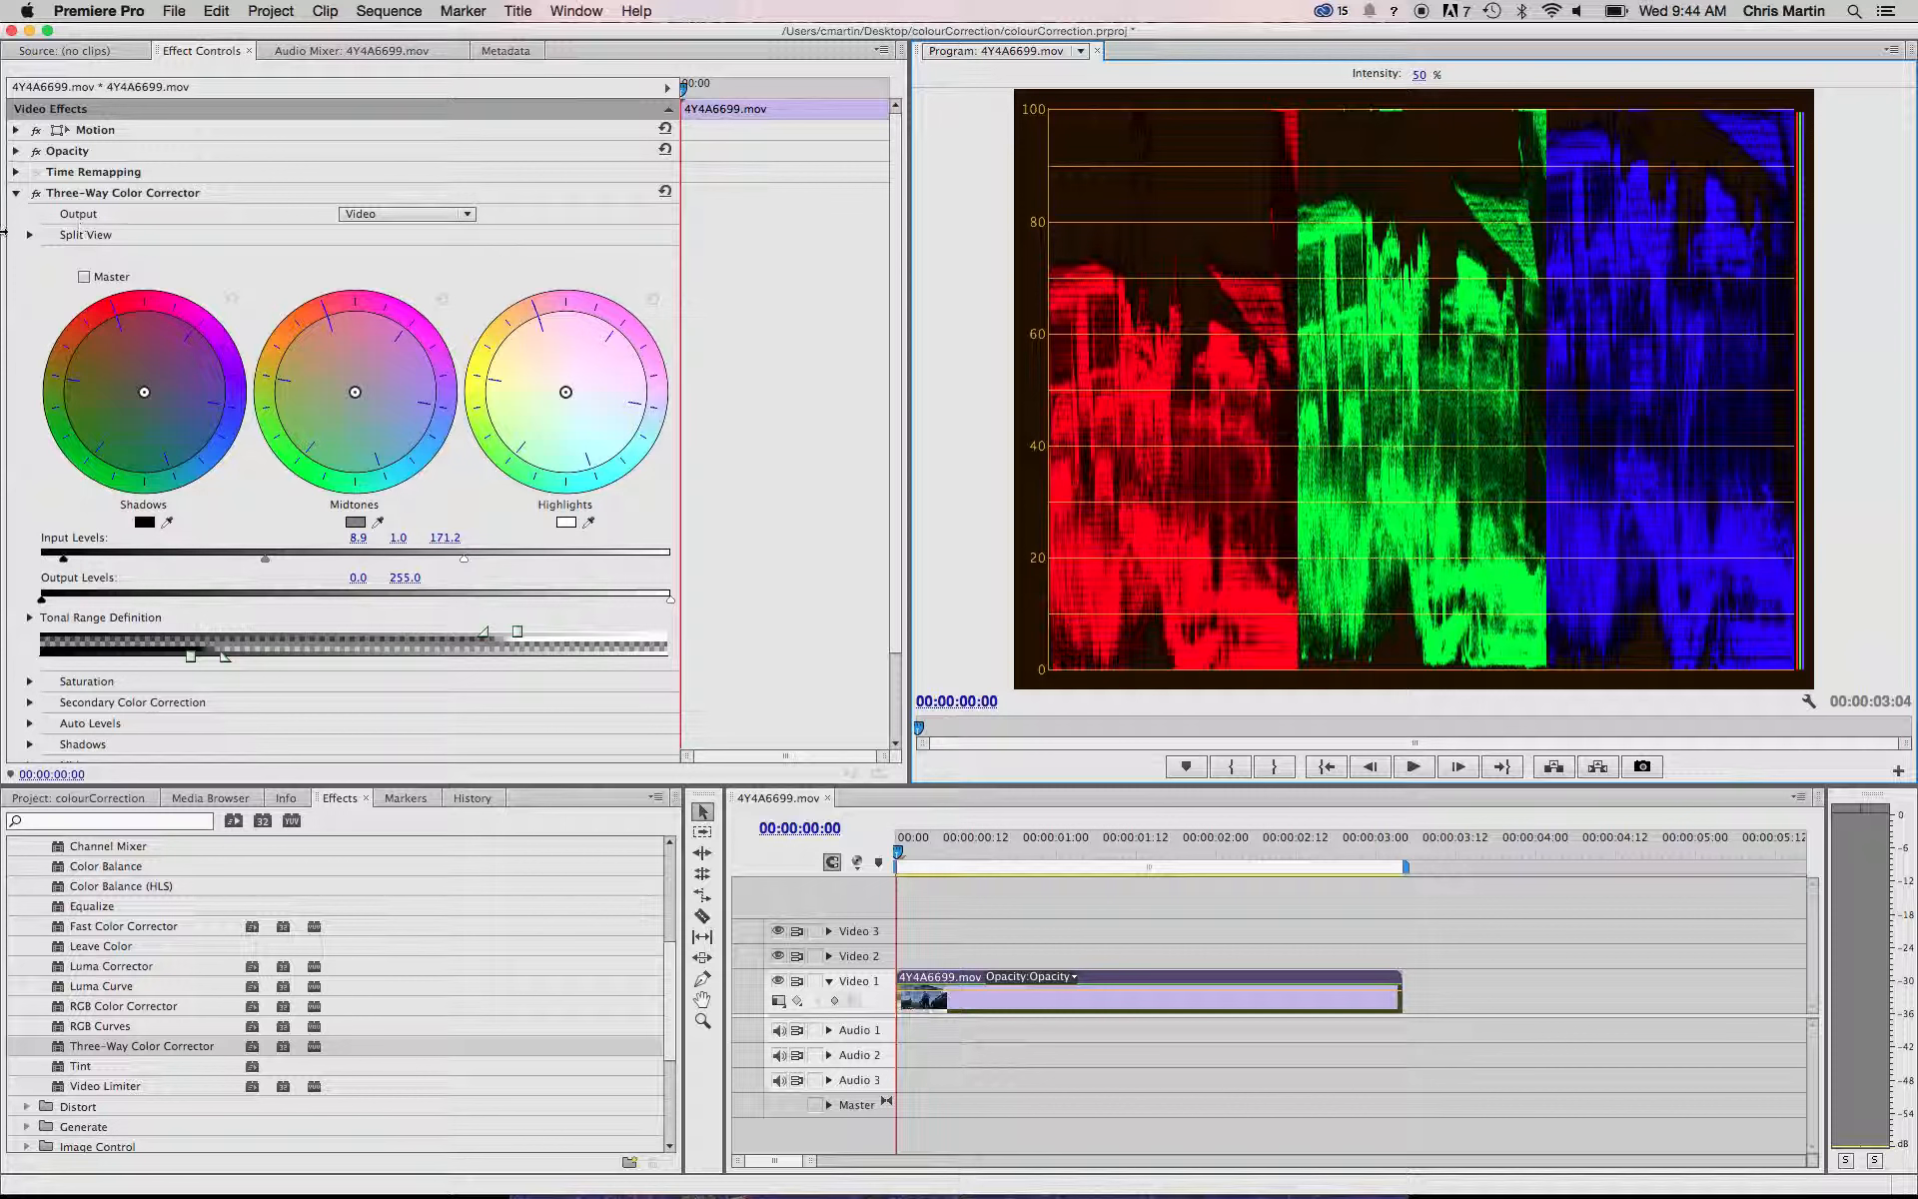
click(85, 277)
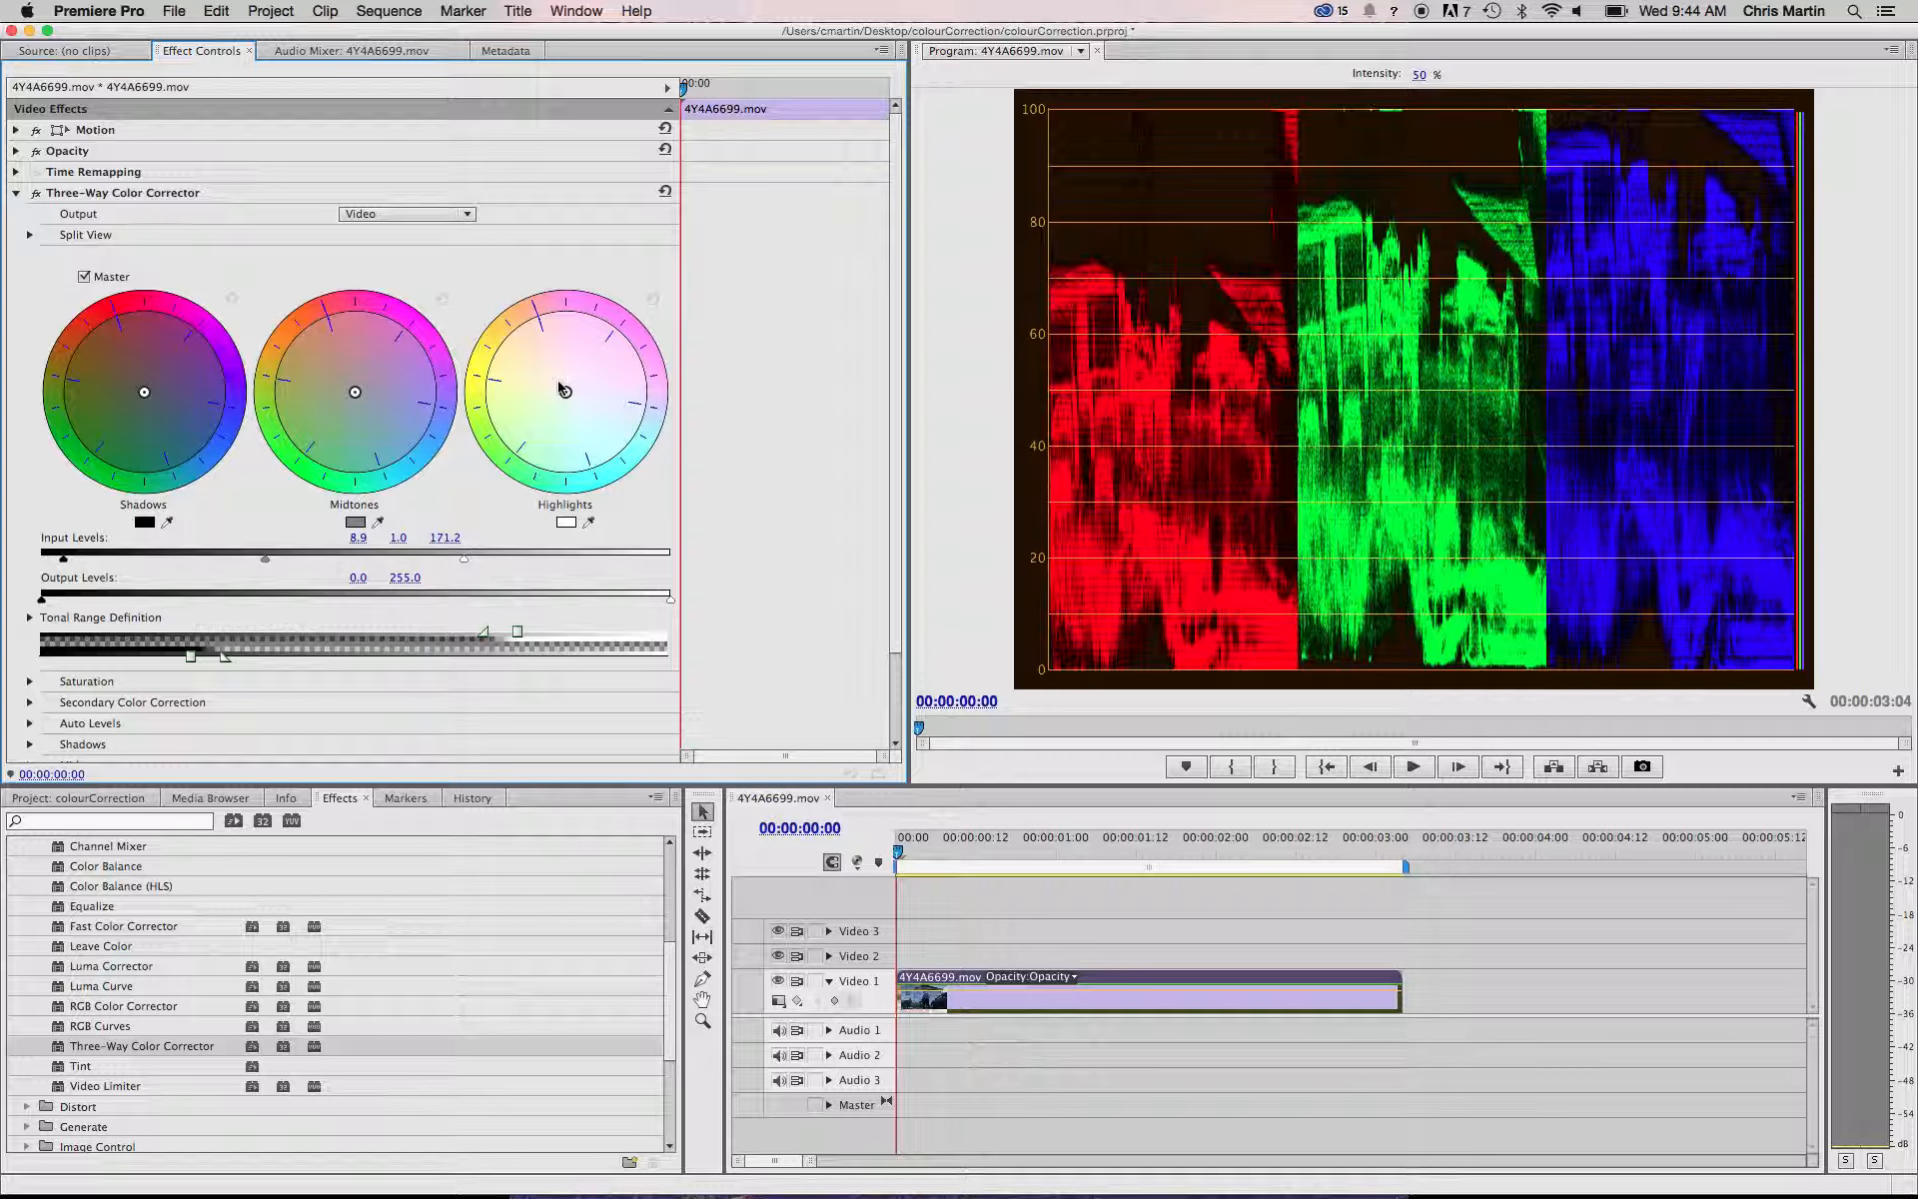
drag(566, 392, 640, 461)
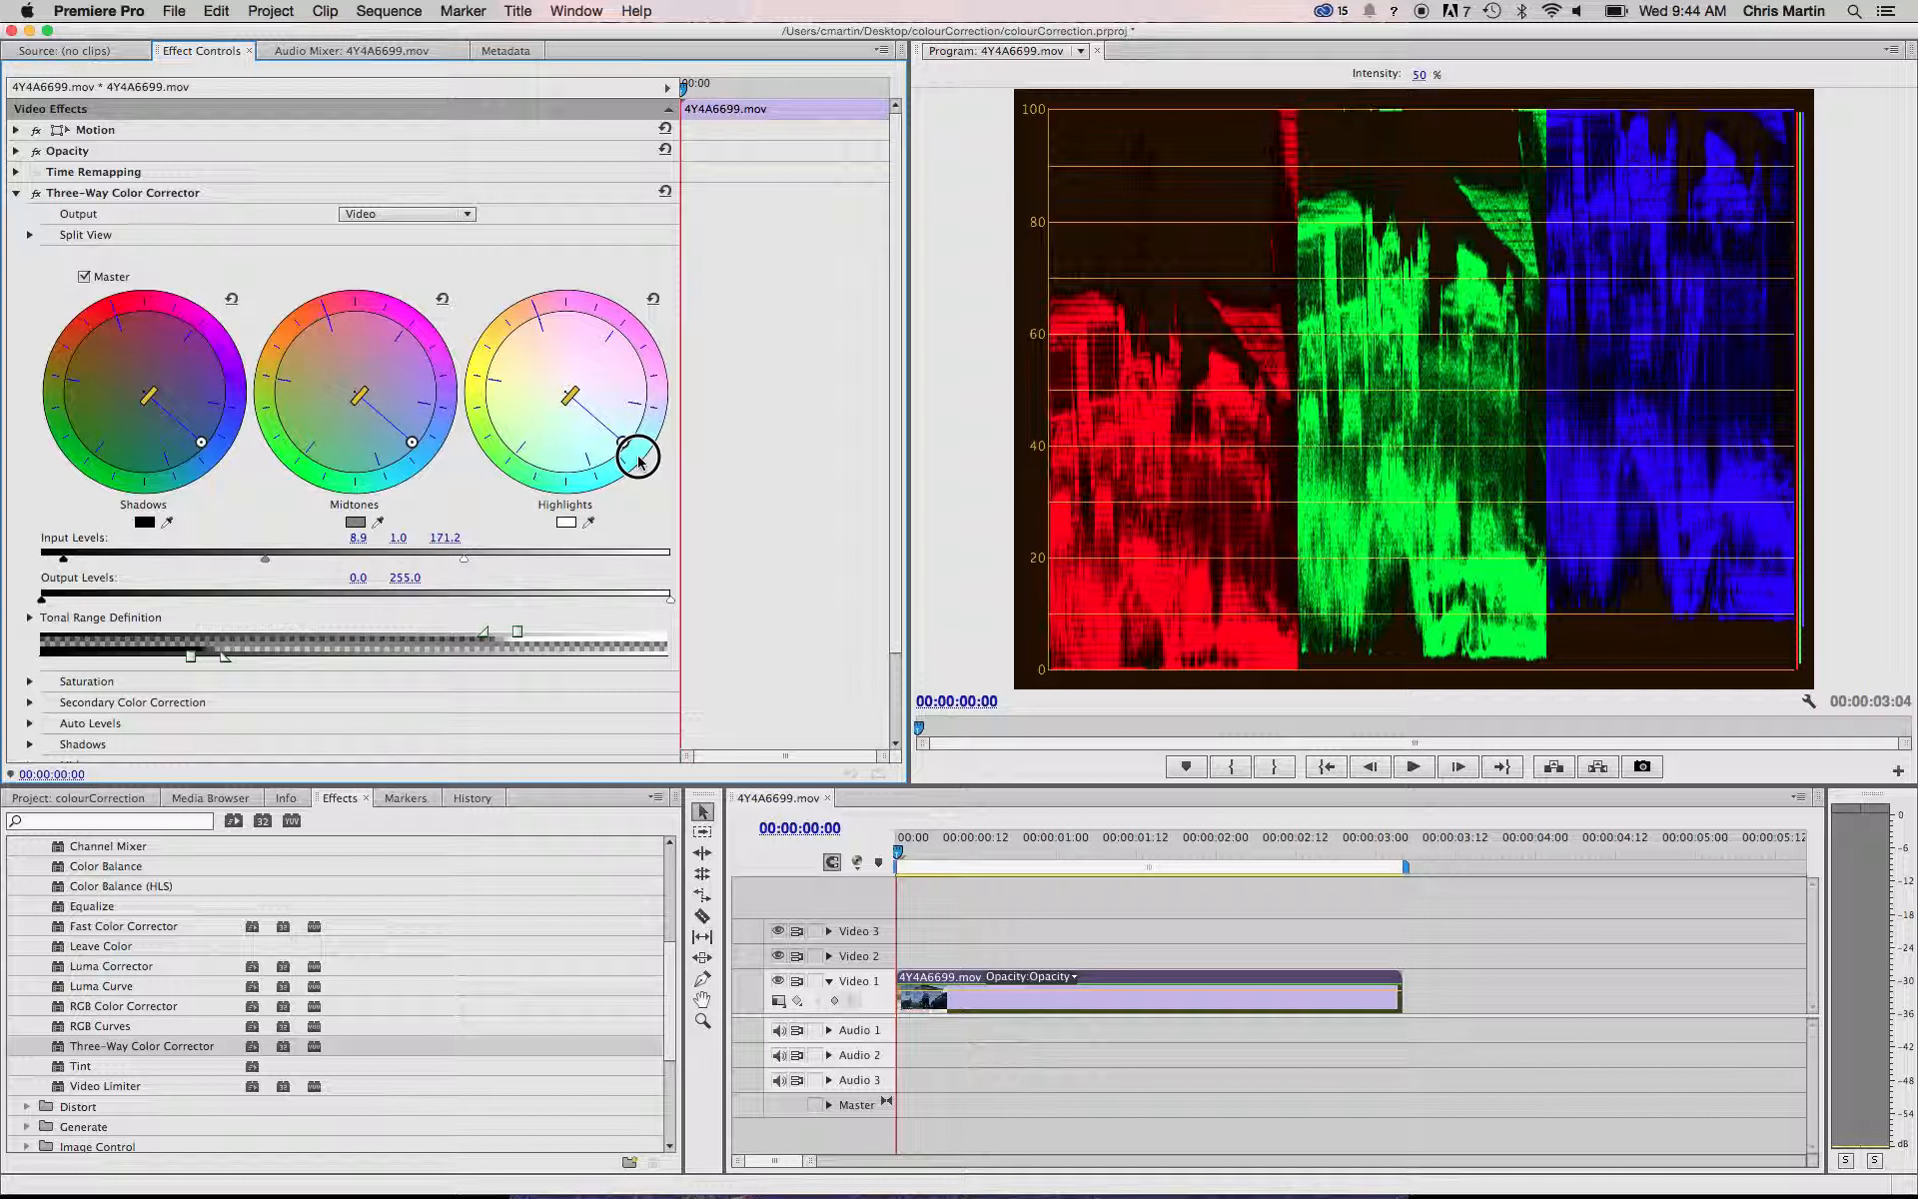
drag(639, 456, 638, 454)
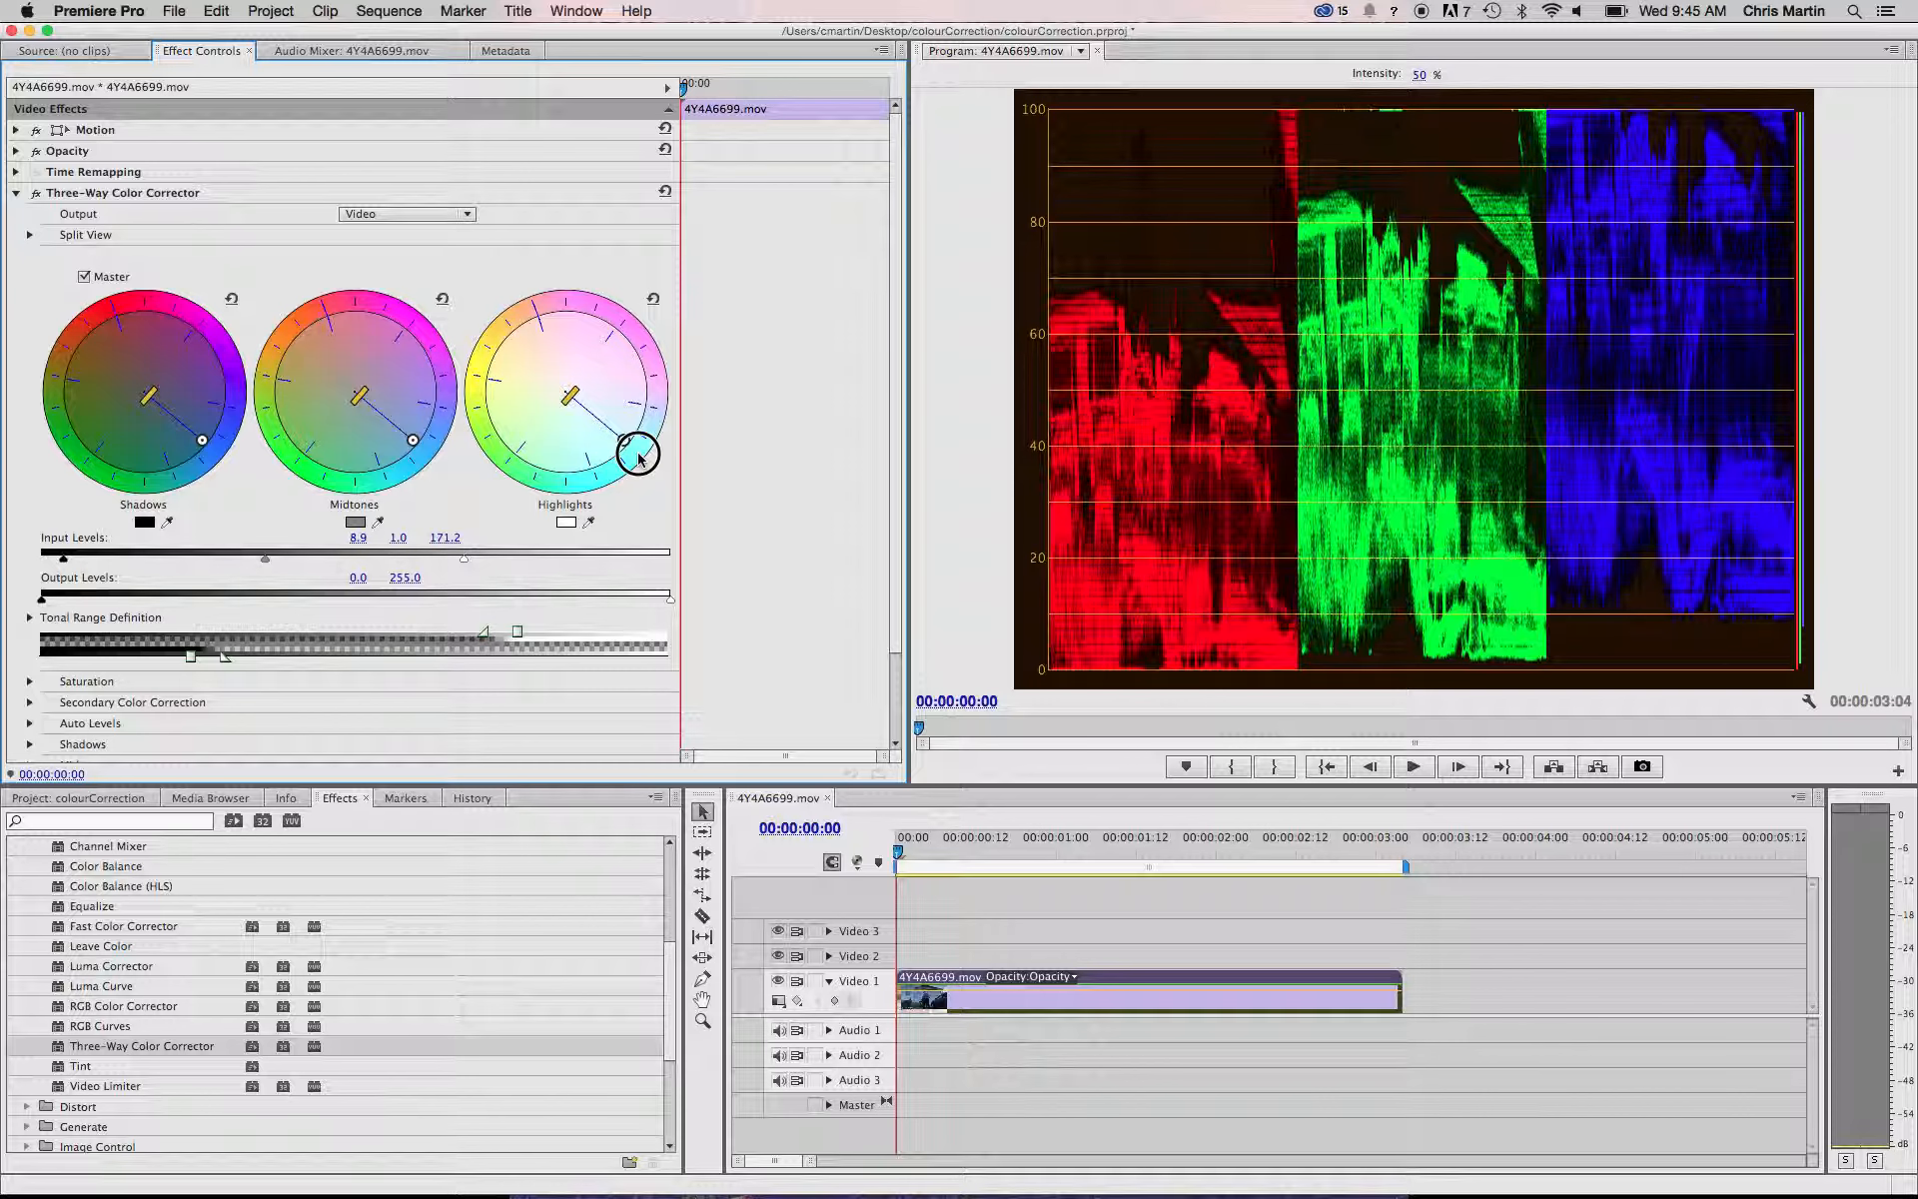
drag(638, 456, 538, 376)
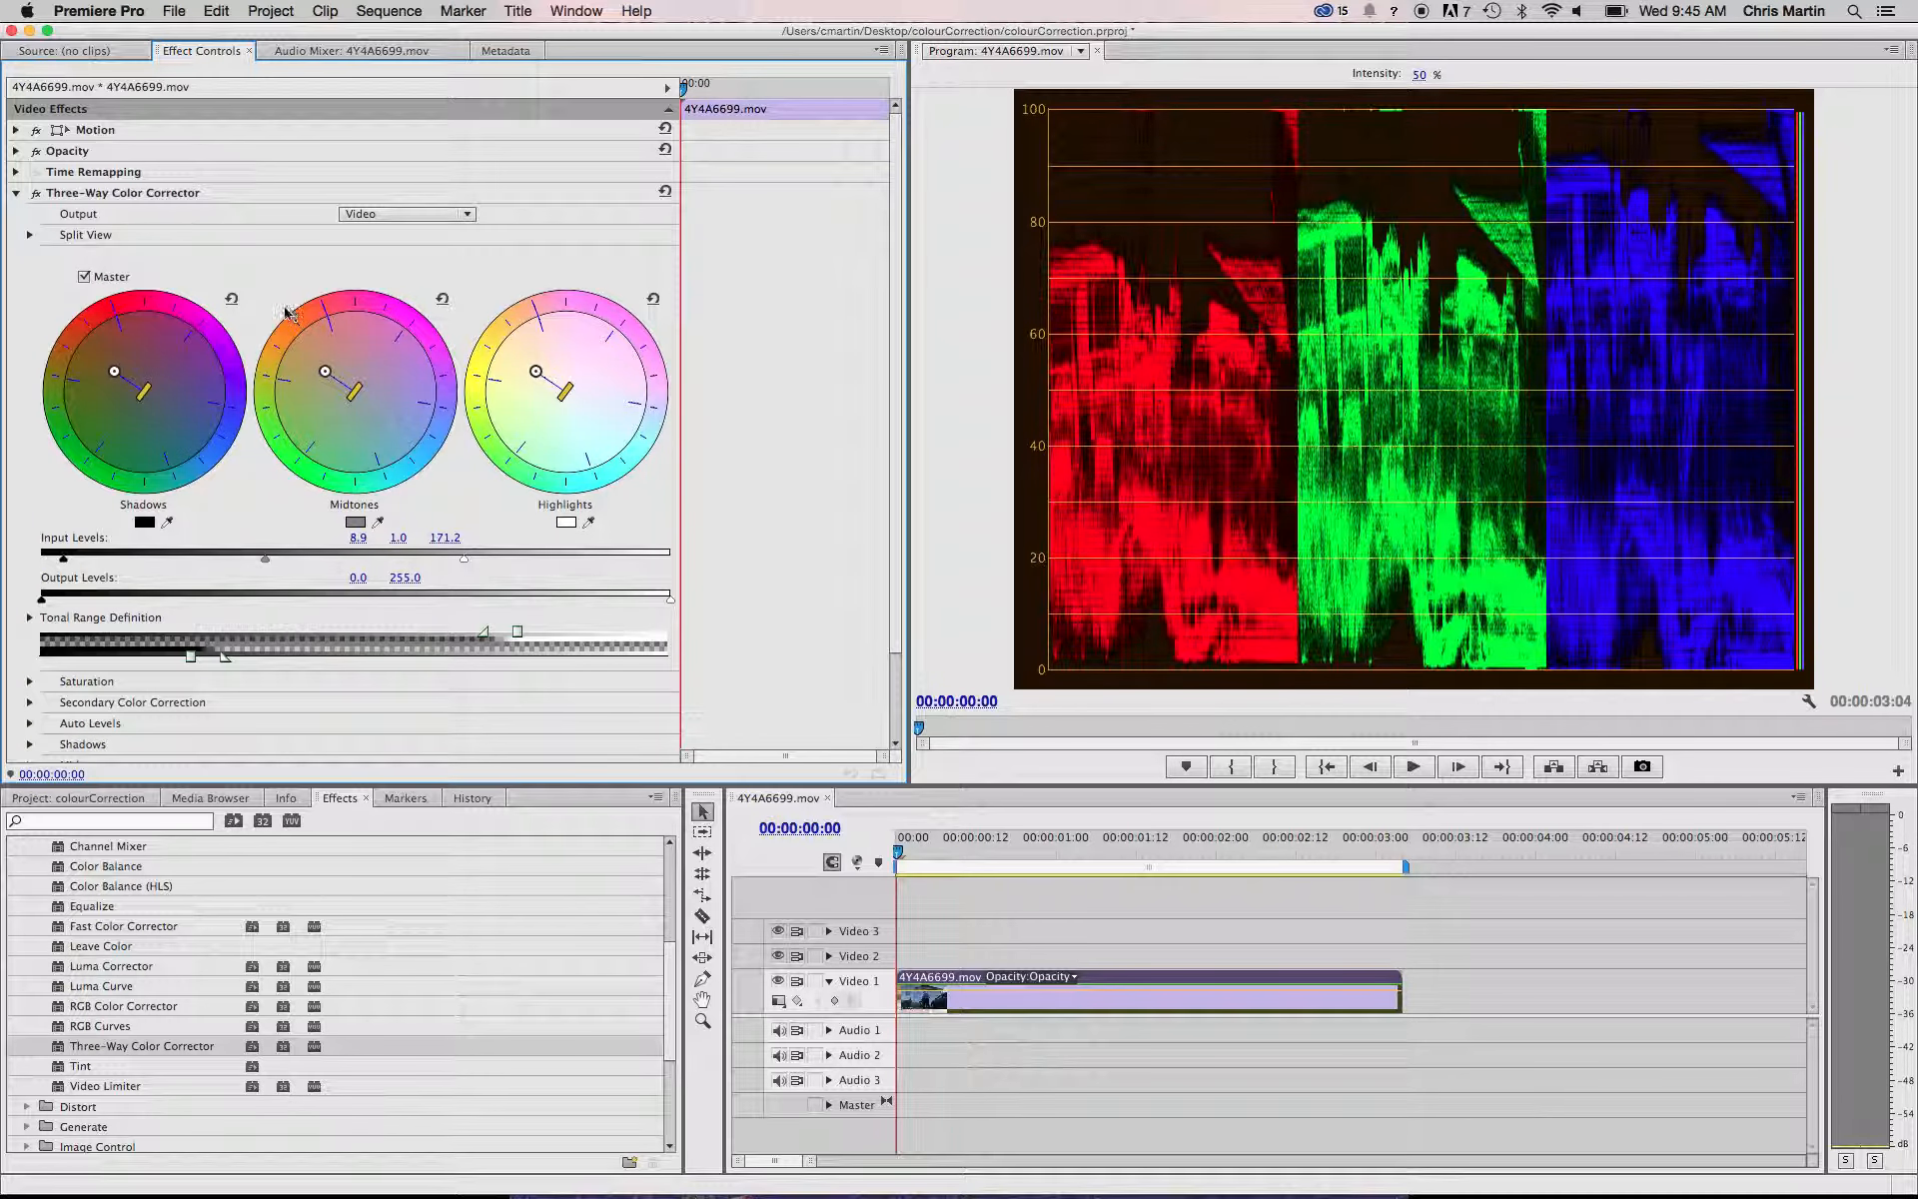
- Disable Master and nudge only the Shadows color balance slightly toward green-cyan
click(85, 278)
click(85, 278)
click(85, 278)
mouse_move(145, 396)
mouse_down()
mouse_move(134, 386)
mouse_move(146, 405)
mouse_up()
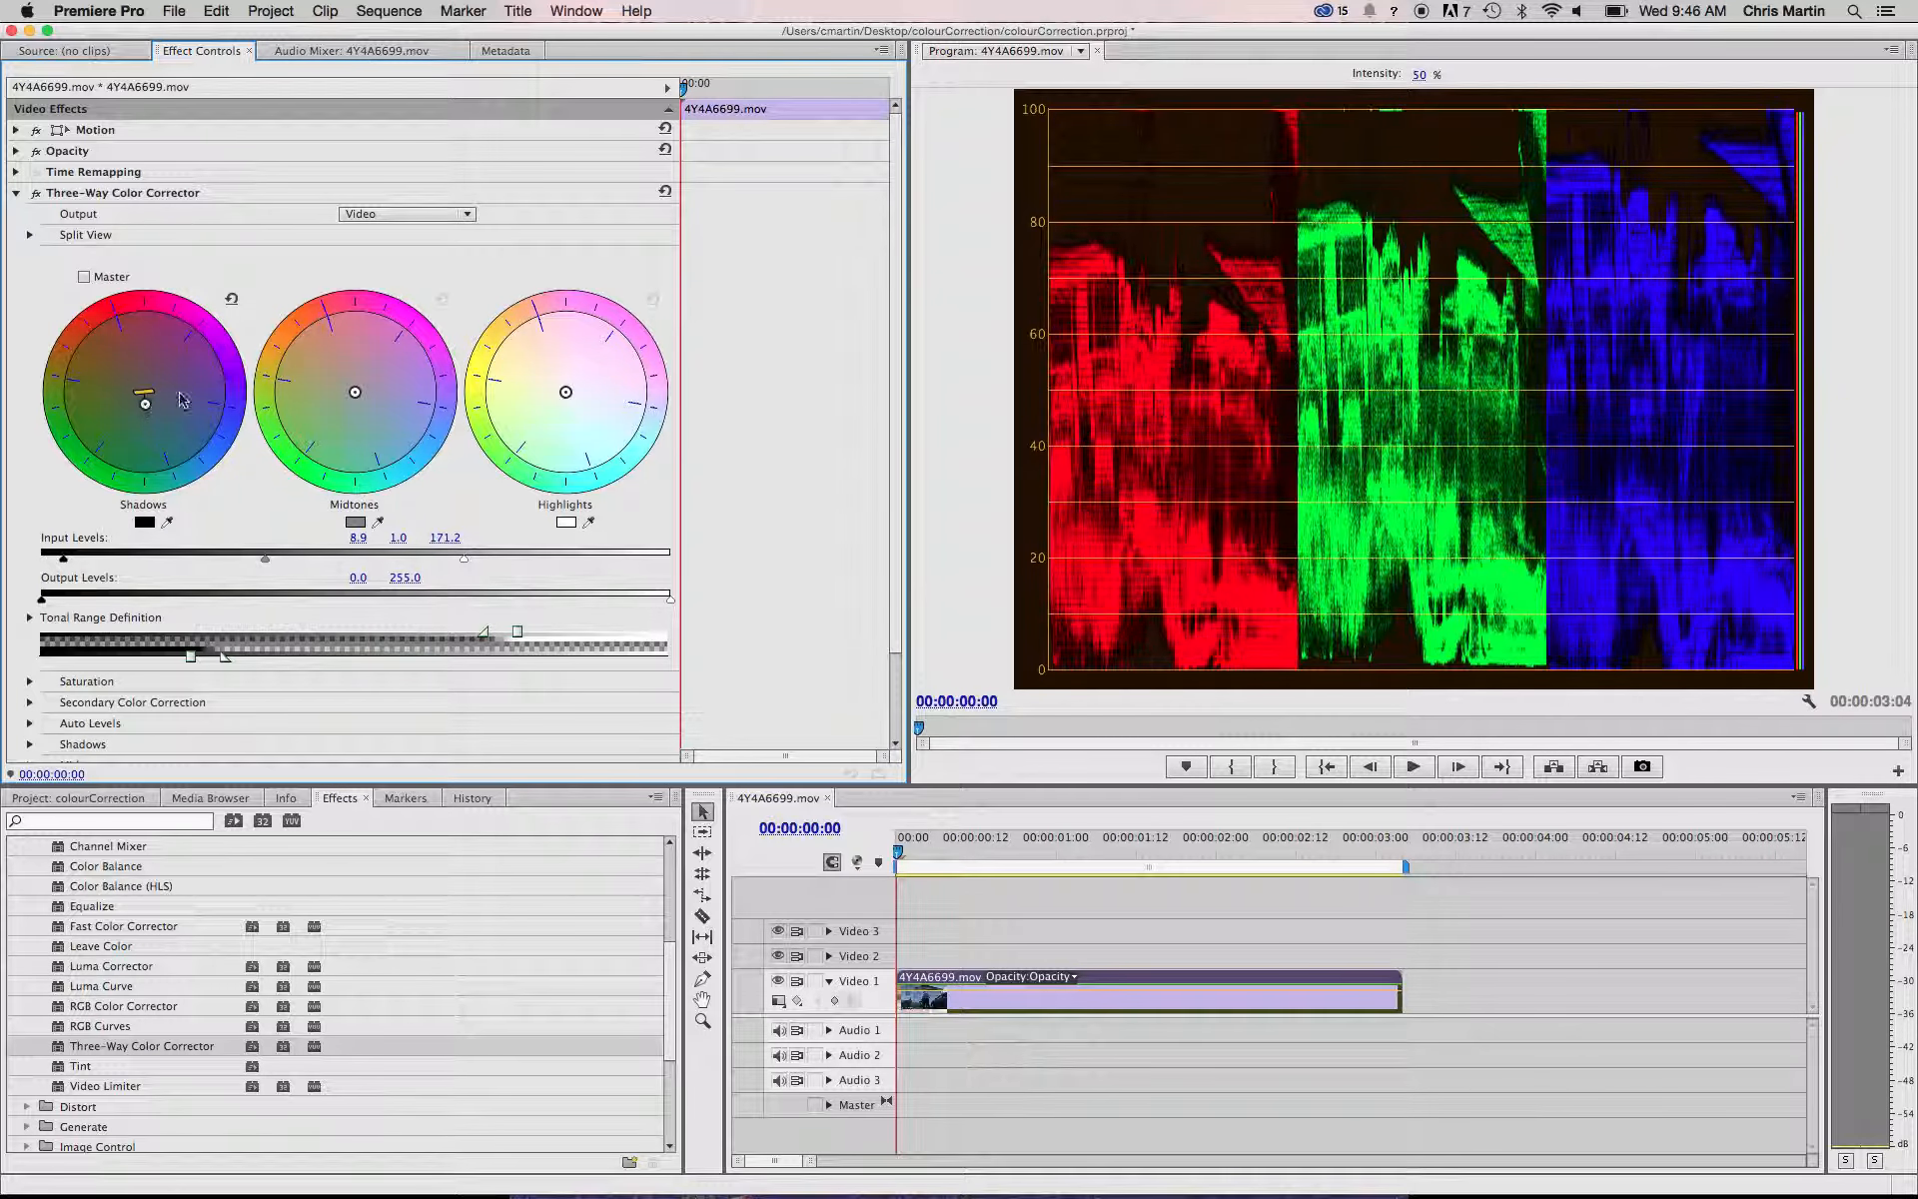
- Shift the Midtones balance strongly toward orange and the Highlights balance slightly toward green to even out the RGB Parade
mouse_move(556, 390)
mouse_down()
mouse_move(564, 367)
mouse_move(493, 336)
mouse_move(520, 376)
mouse_up()
drag(515, 373, 574, 404)
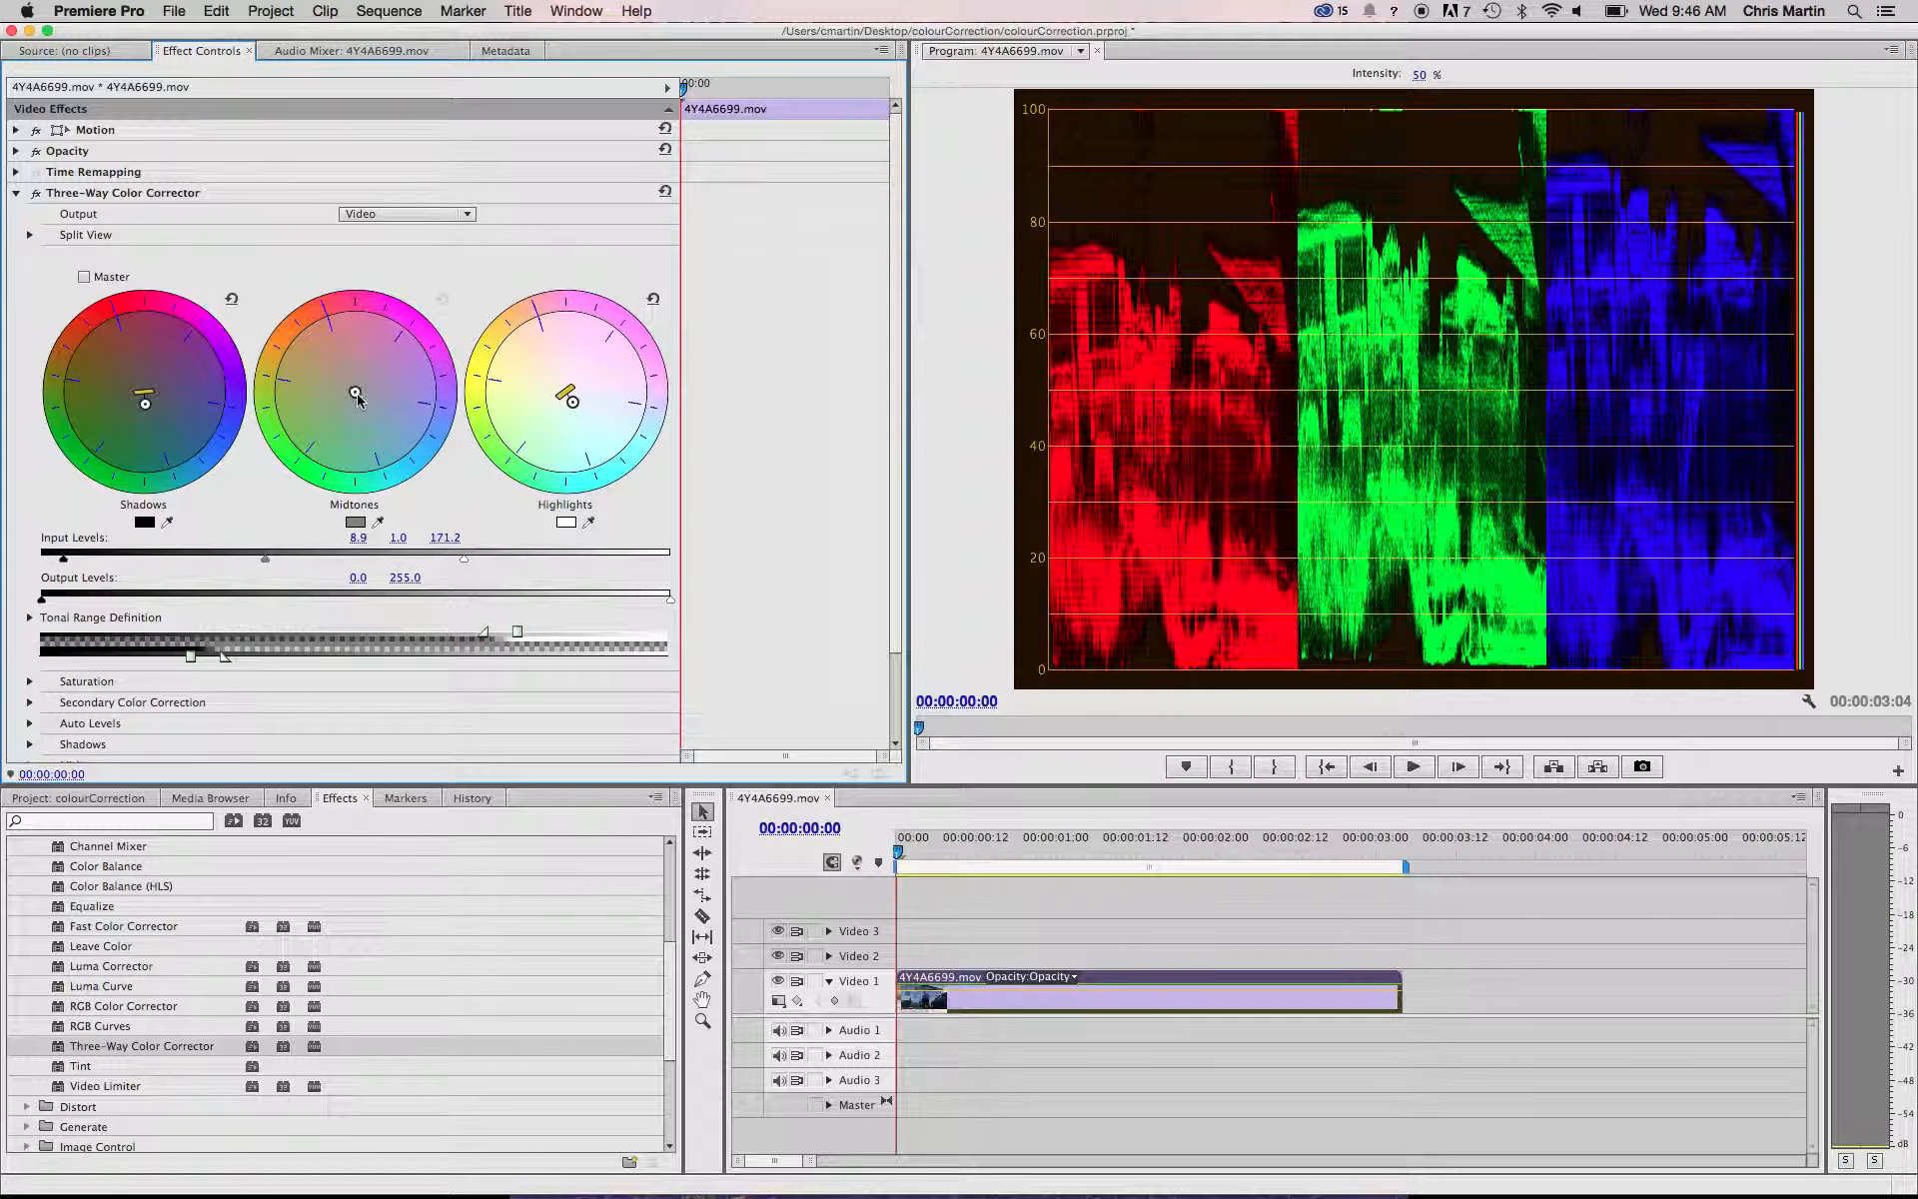
drag(358, 397, 290, 349)
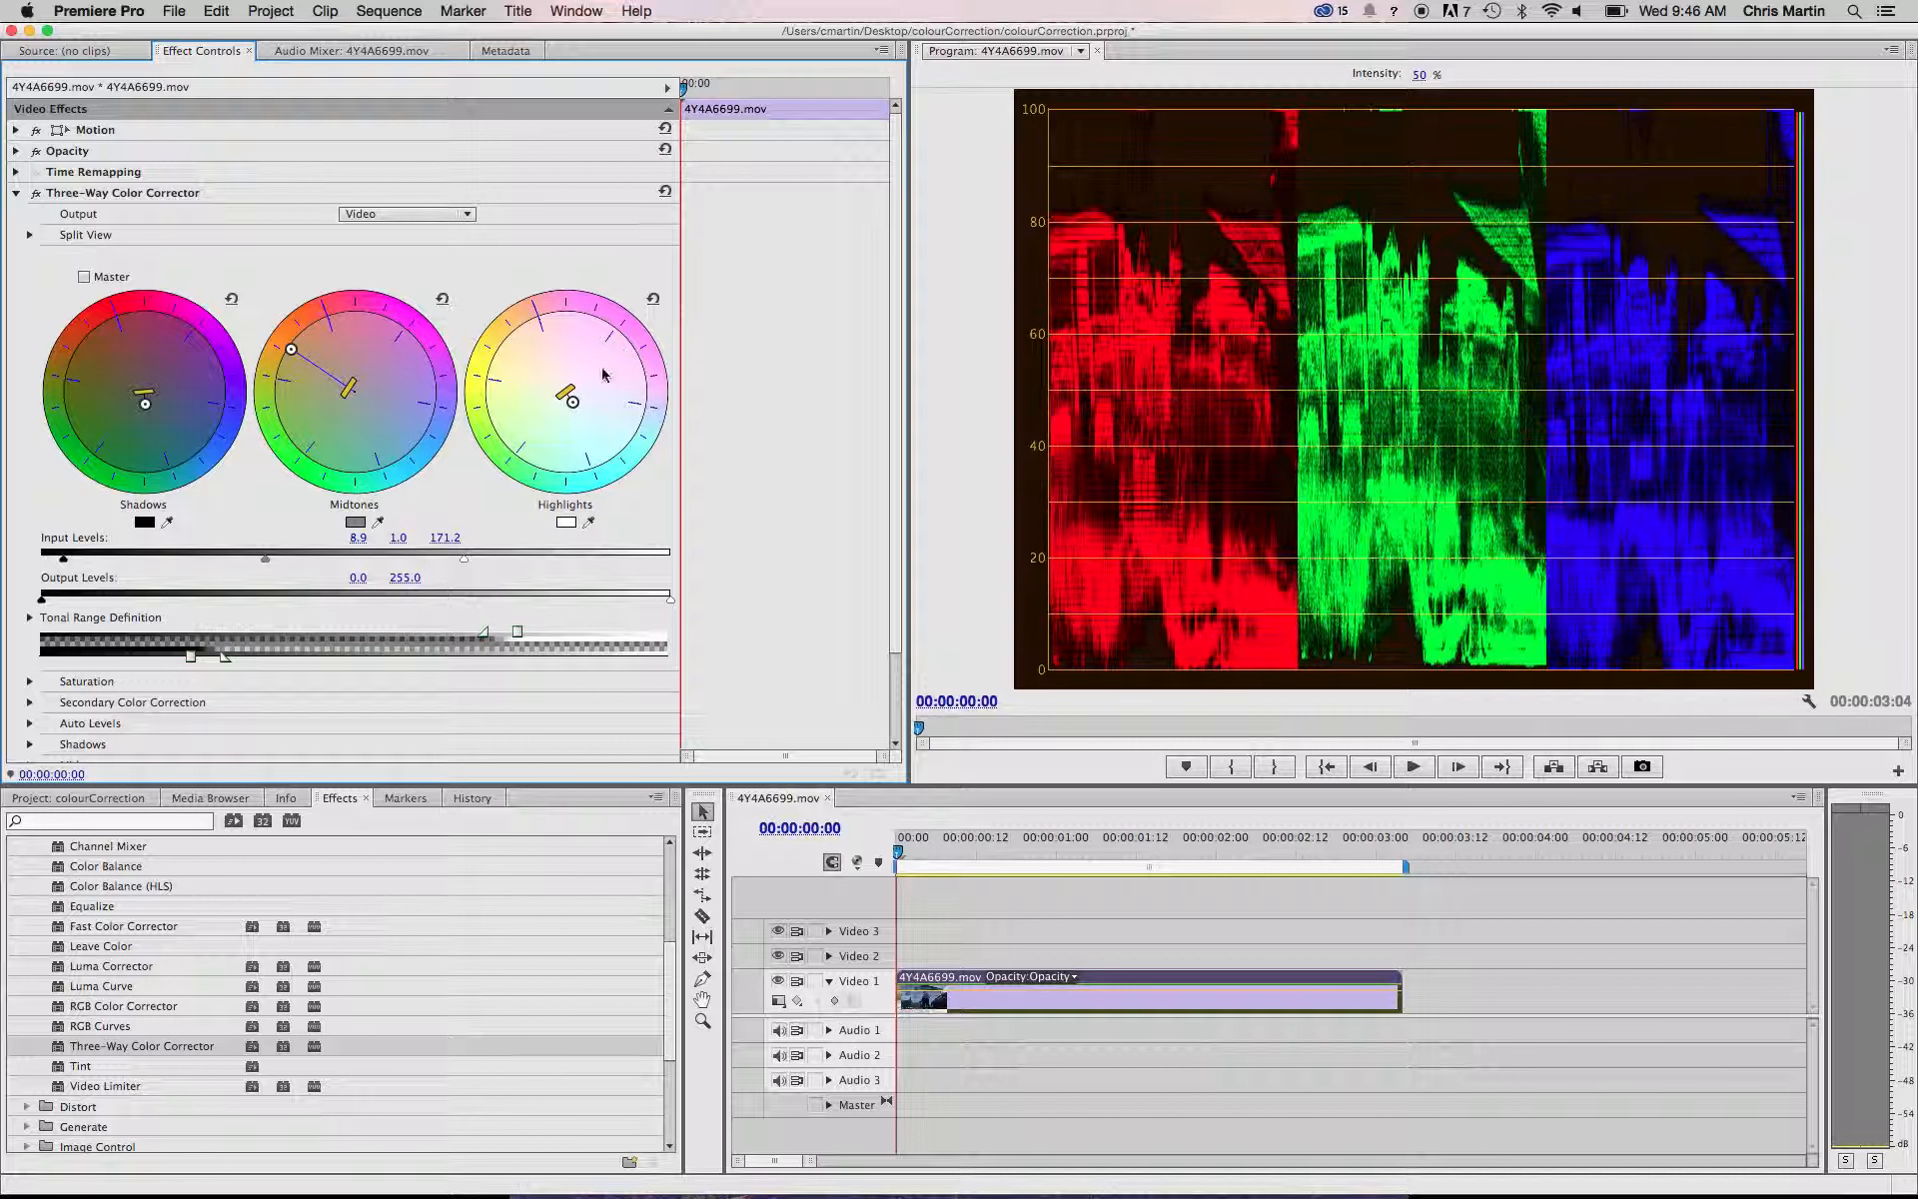
drag(573, 404, 561, 411)
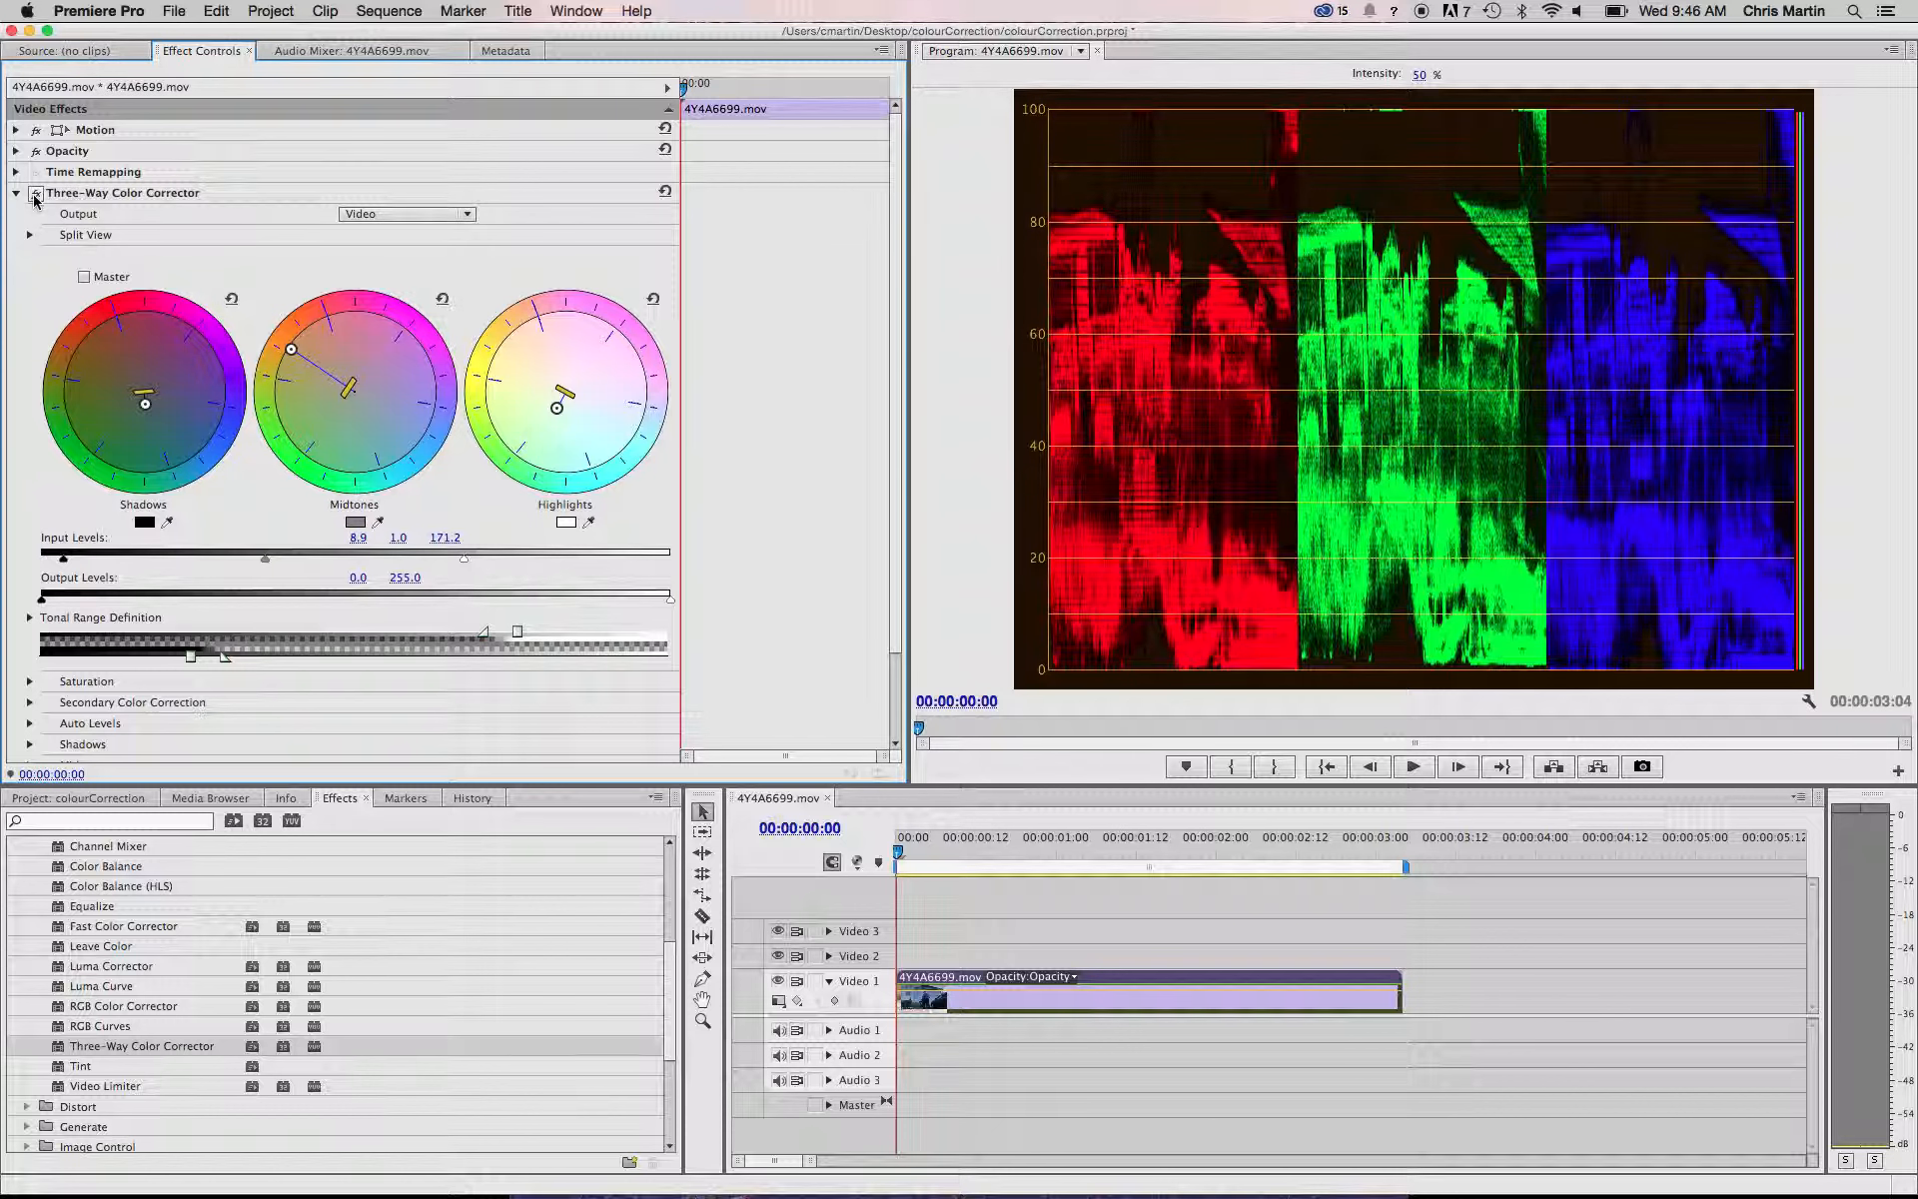
- Compare the RGB Parade with the Three-Way Color Corrector turned off and on
click(36, 194)
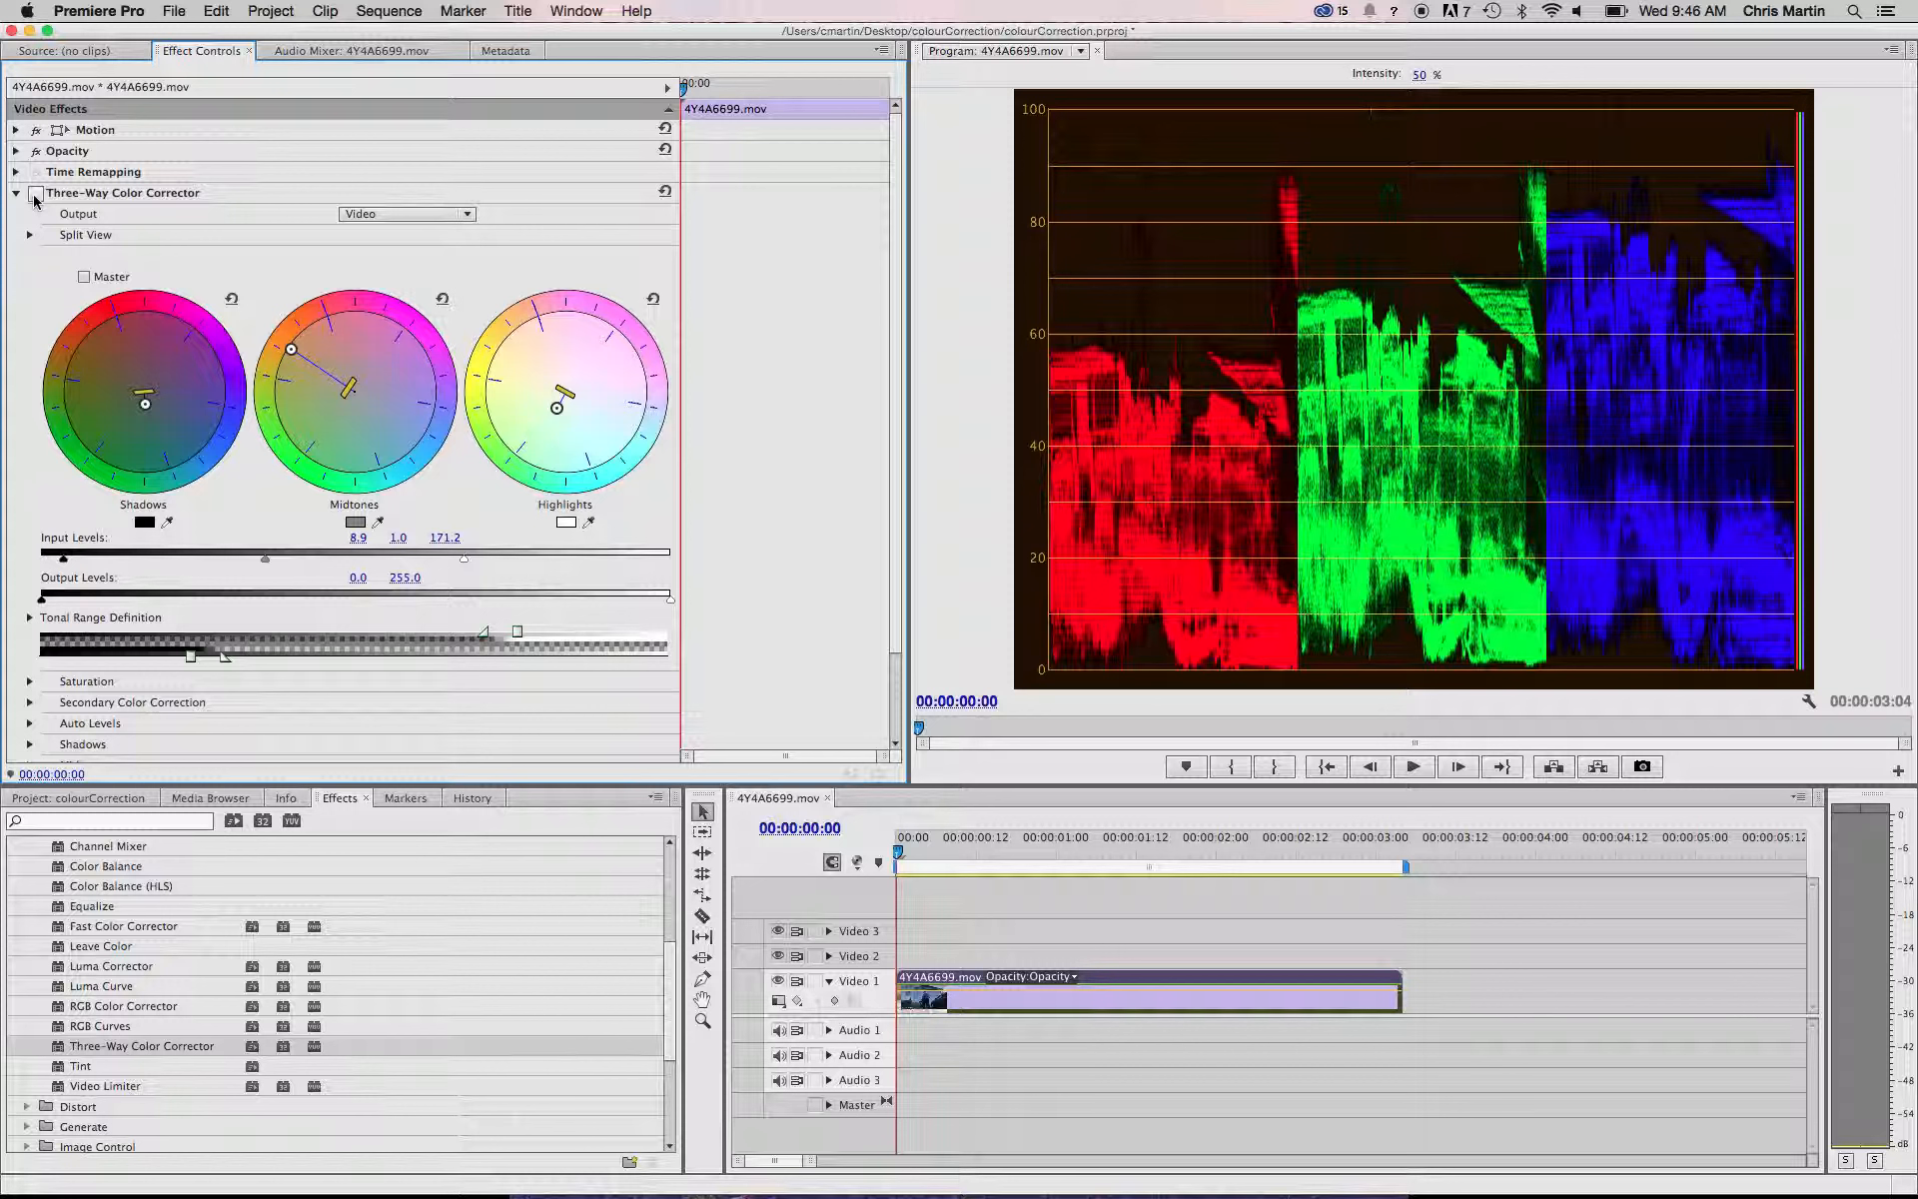
click(36, 194)
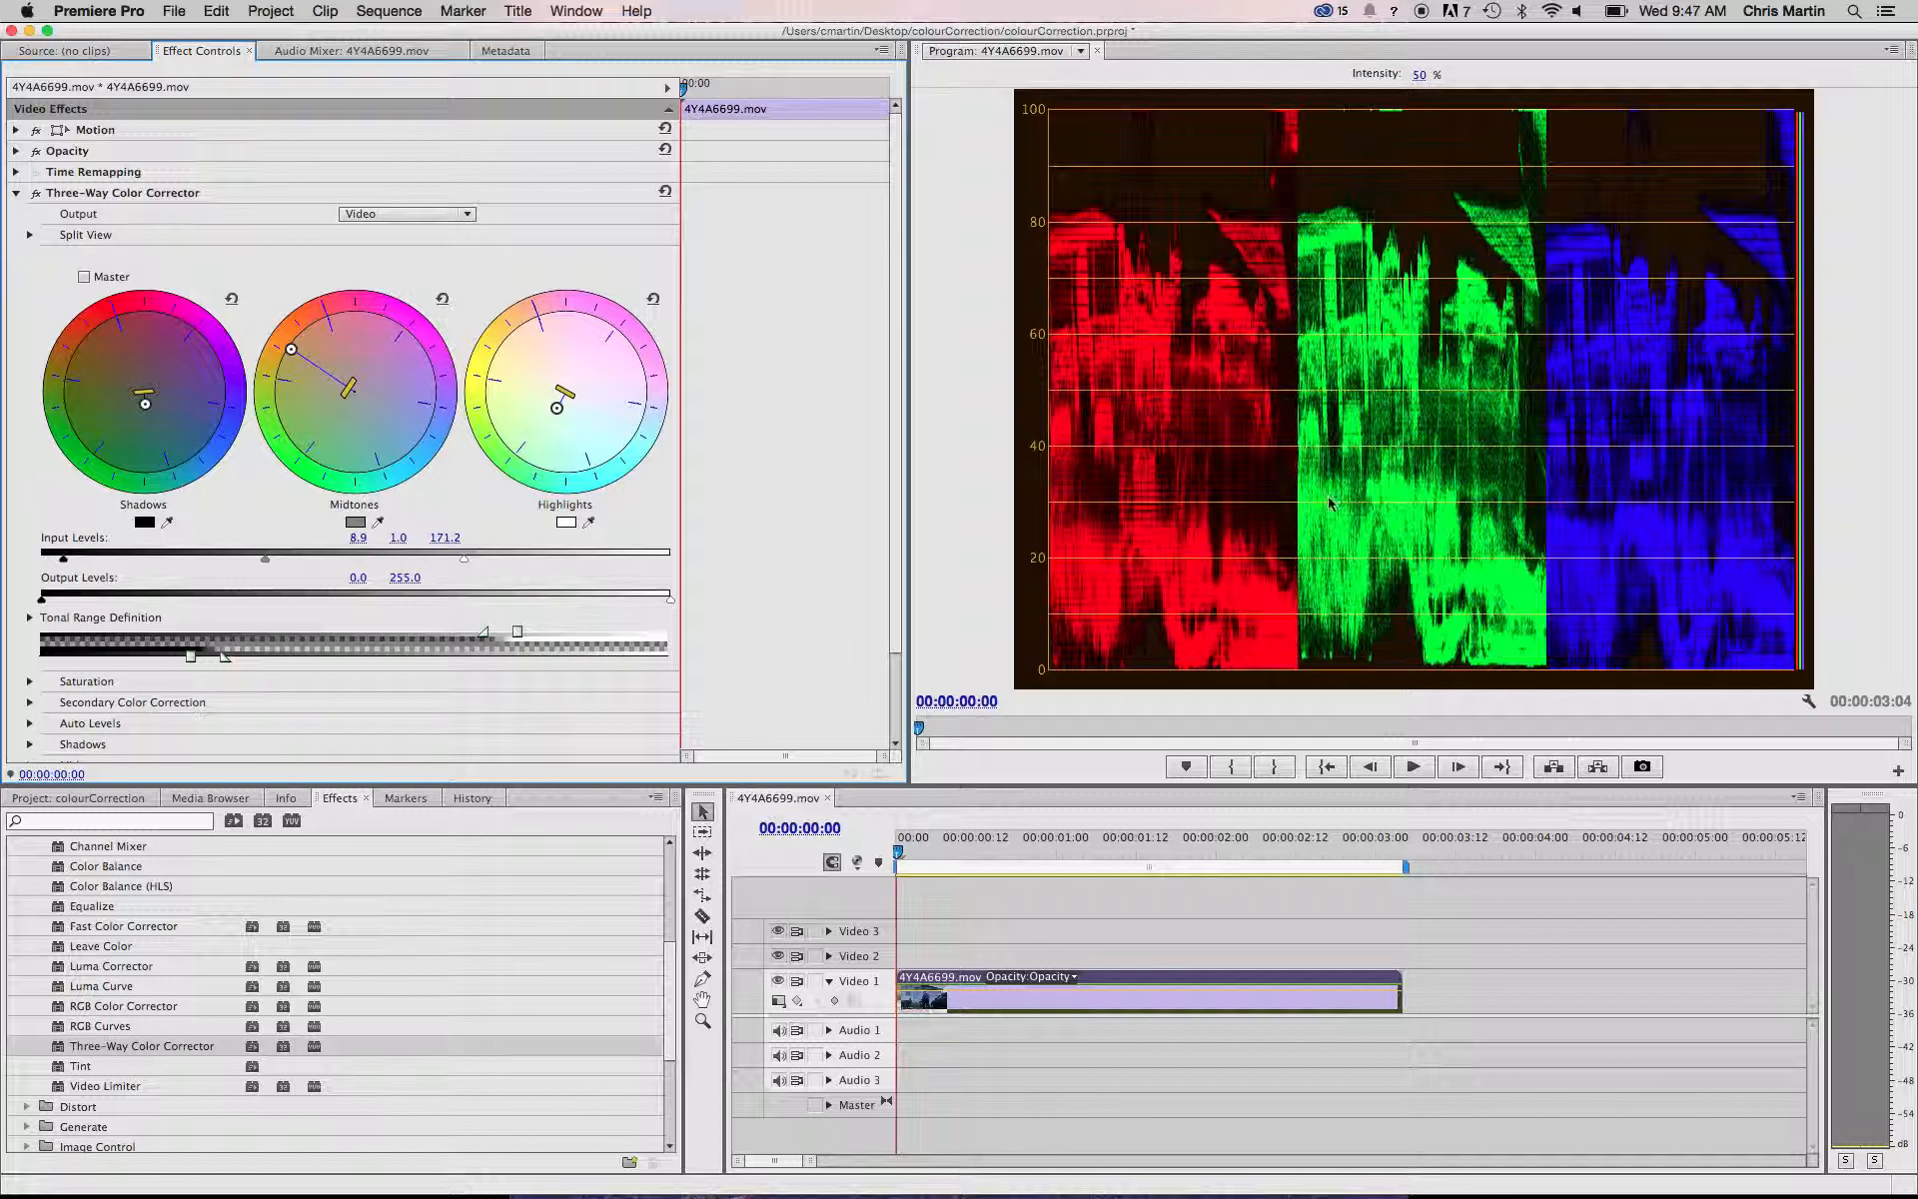
- Return the Program monitor to Composite Video and enlarge it in both width and height
click(1809, 702)
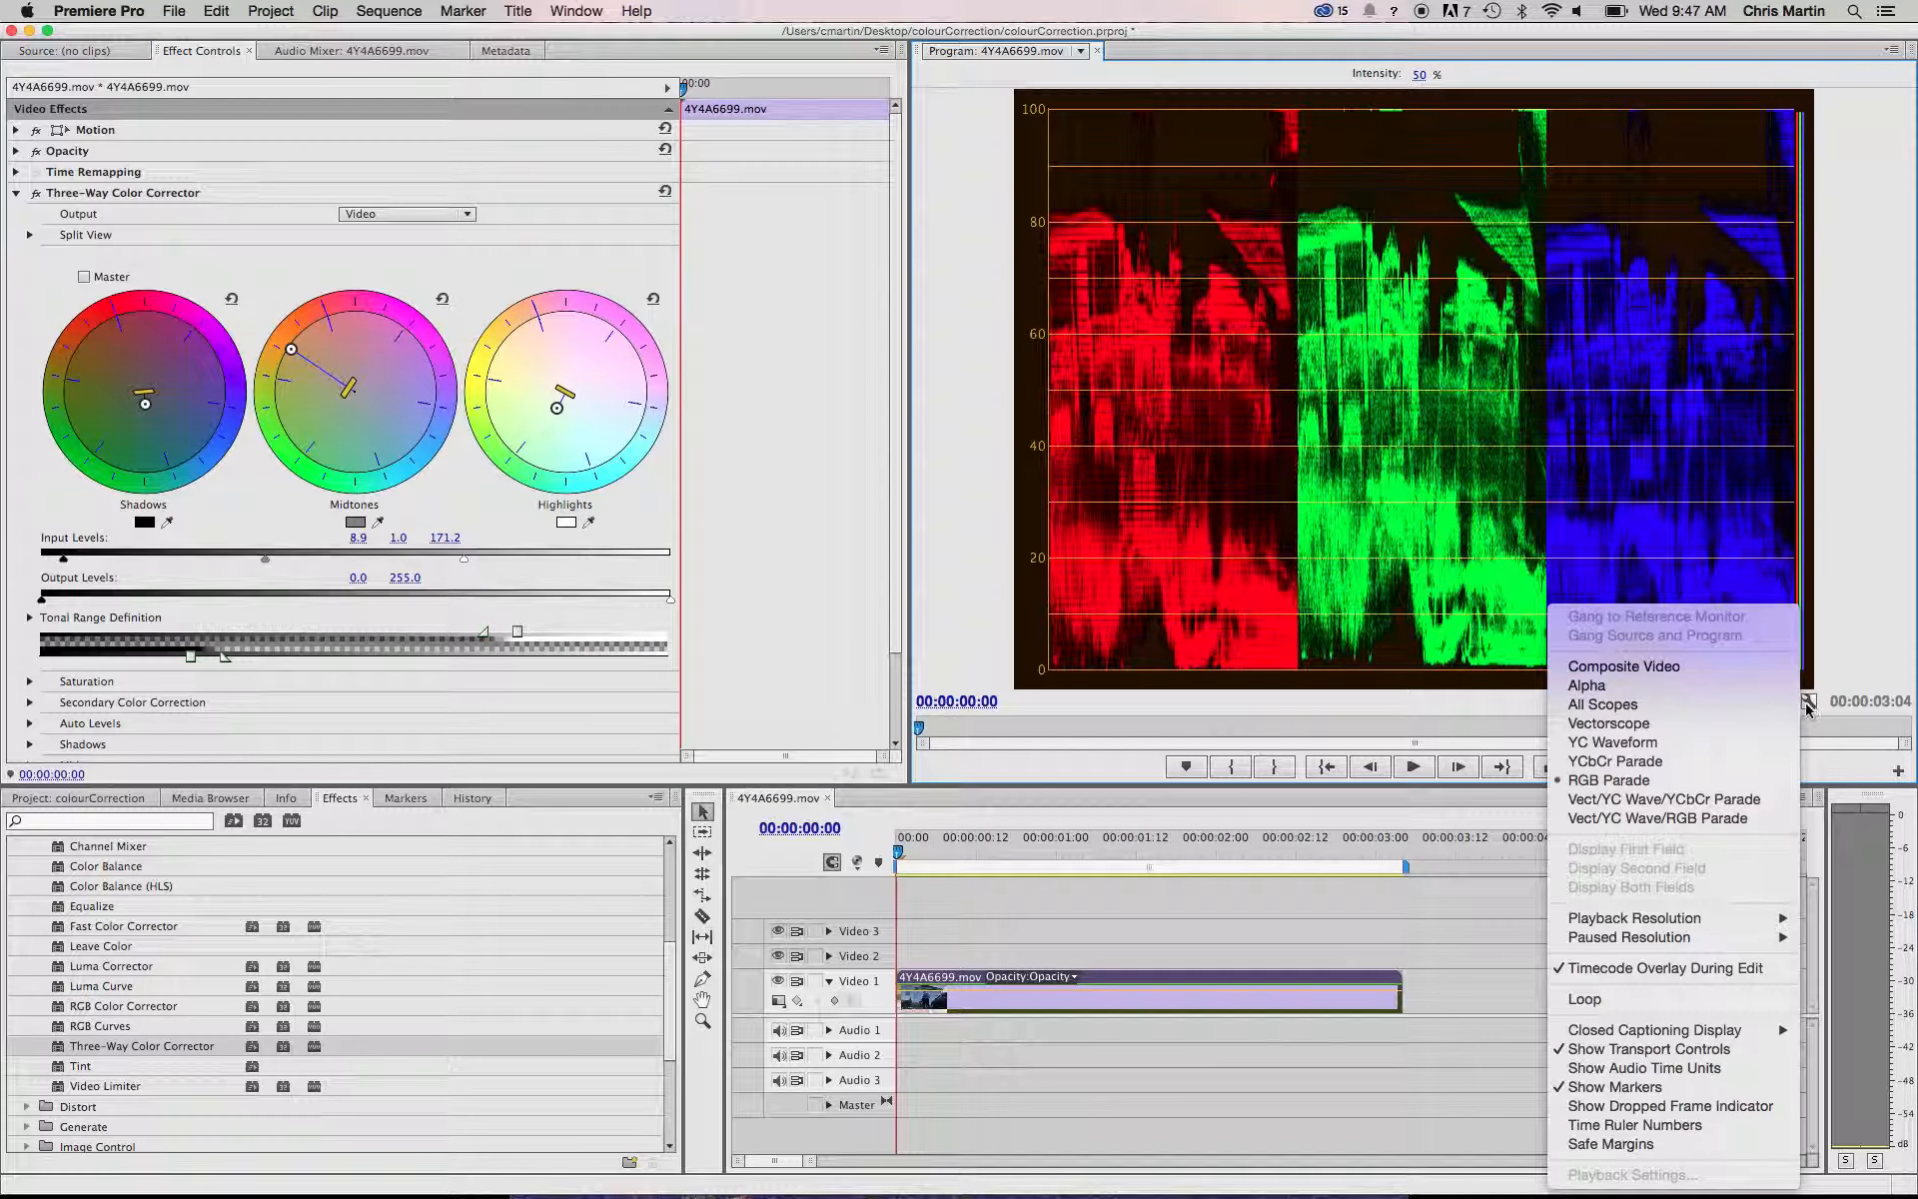
click(1735, 664)
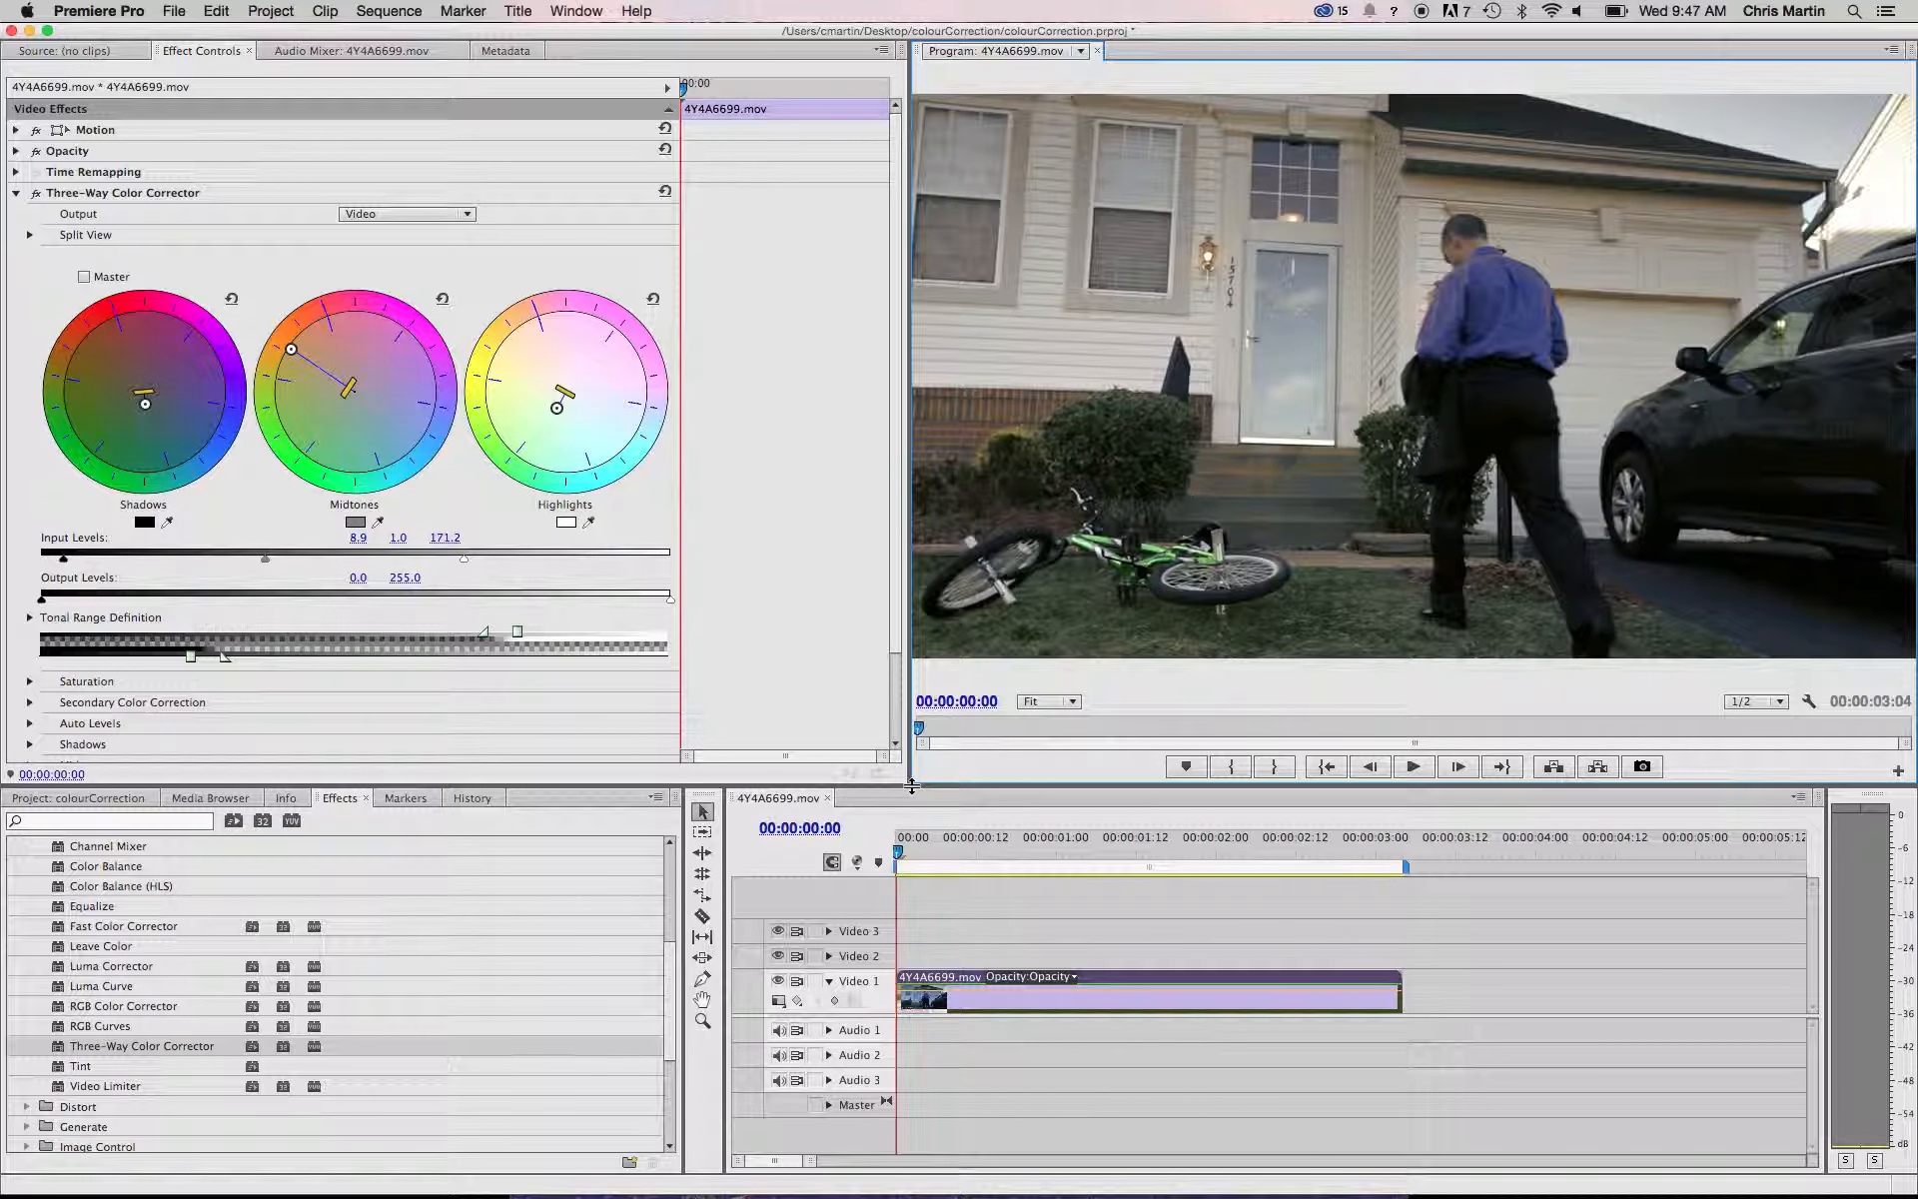
drag(909, 783, 677, 857)
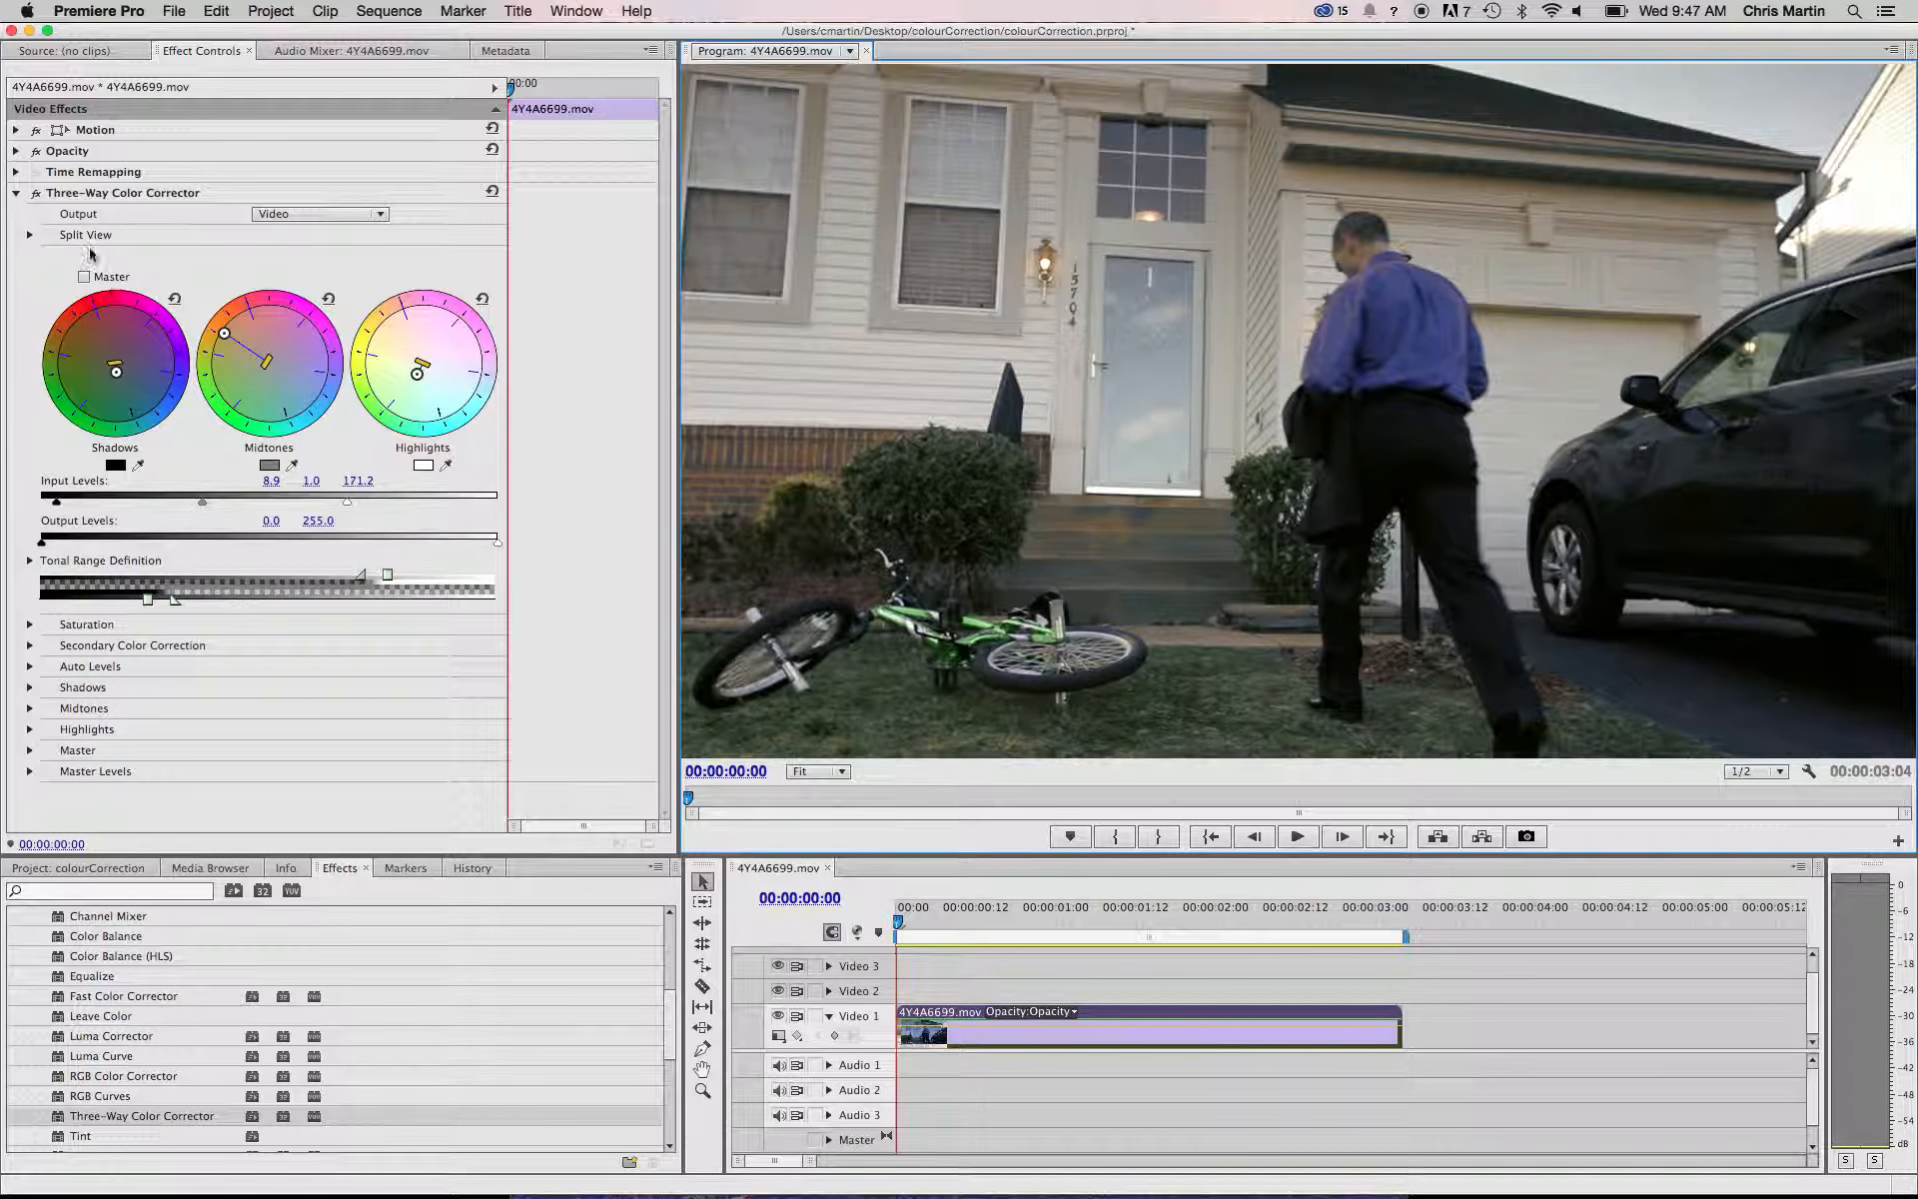